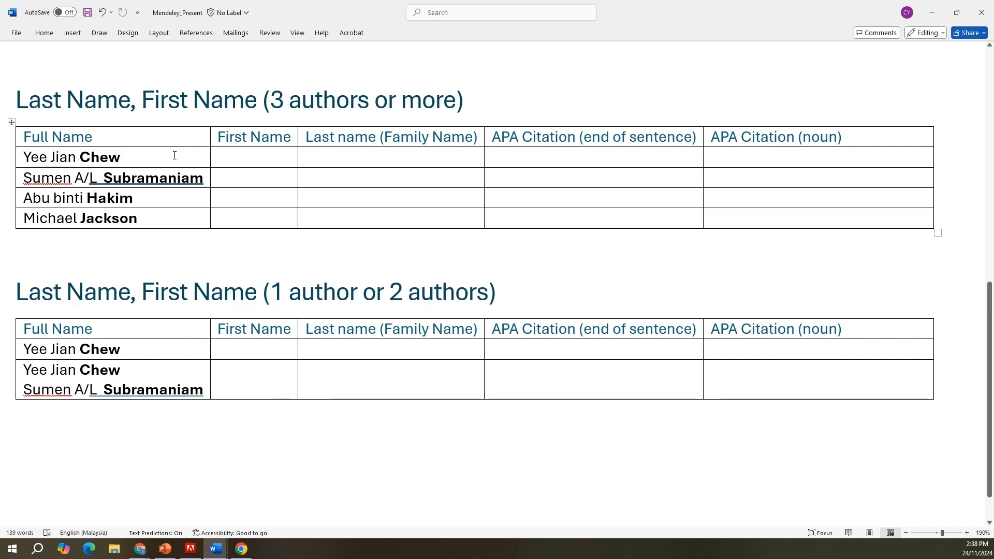
{"action": "left_click", "coordinate": [81, 153]}
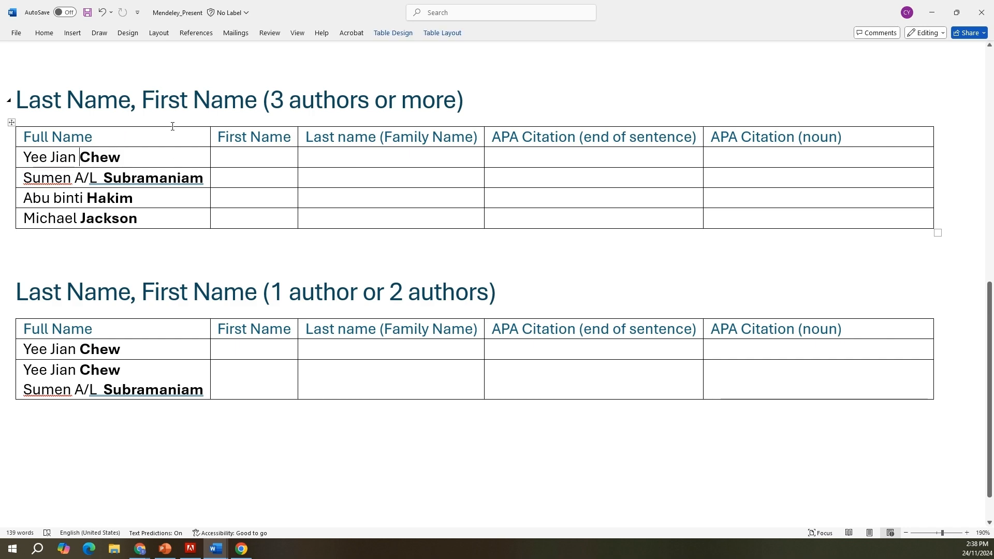
{"action": "left_click_drag", "start_coordinate": [280, 92], "coordinate": [468, 100]}
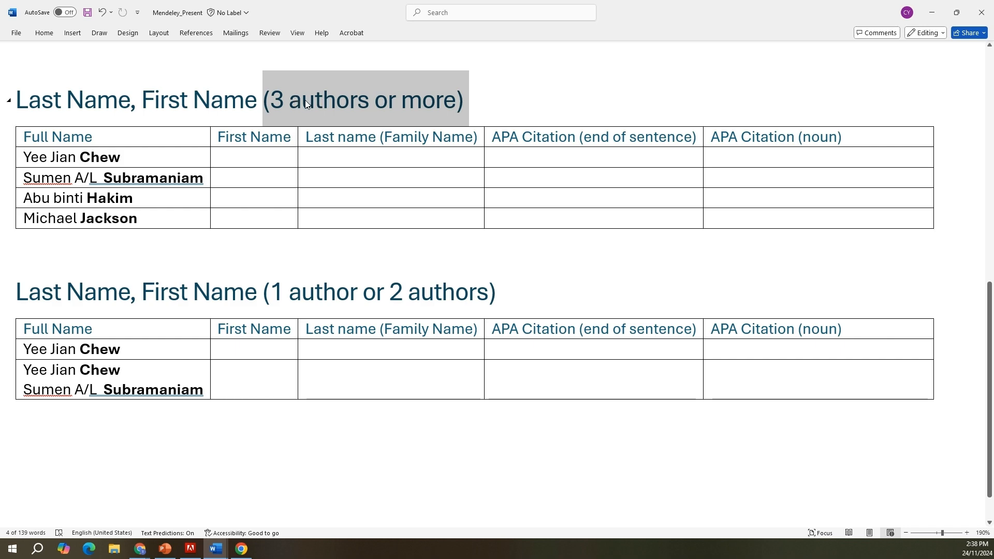
{"action": "left_click", "coordinate": [149, 159]}
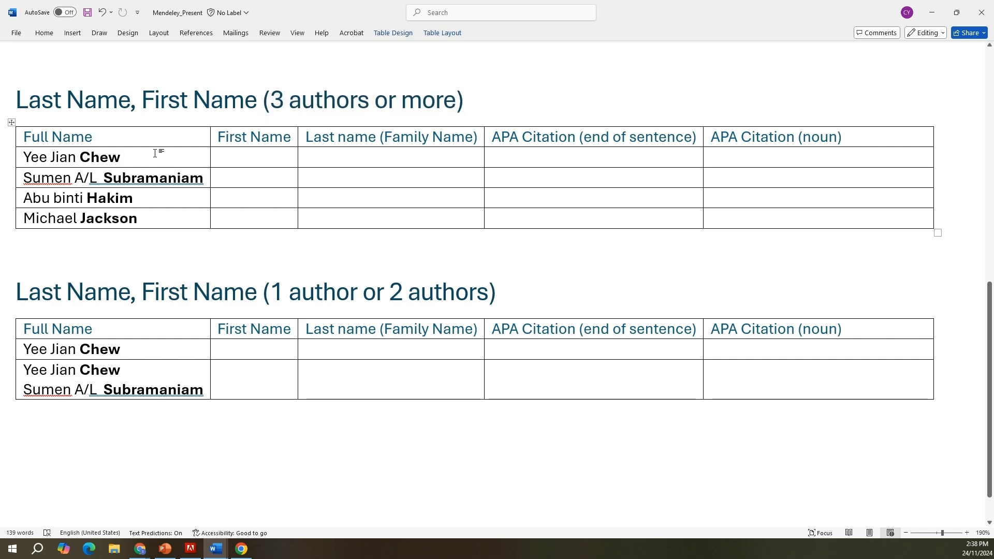
{"action": "left_click_drag", "start_coordinate": [125, 157], "coordinate": [13, 158]}
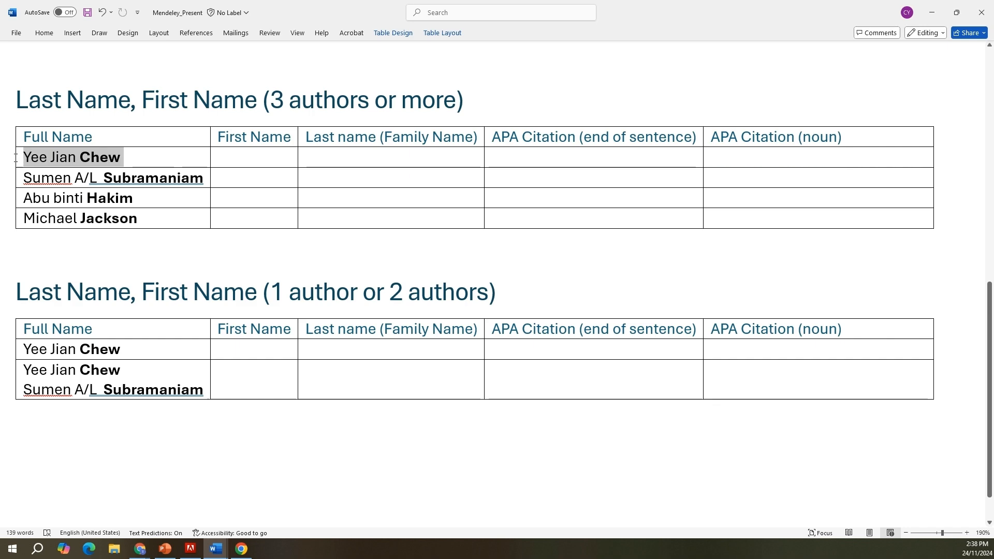
{"action": "left_click", "coordinate": [164, 152]}
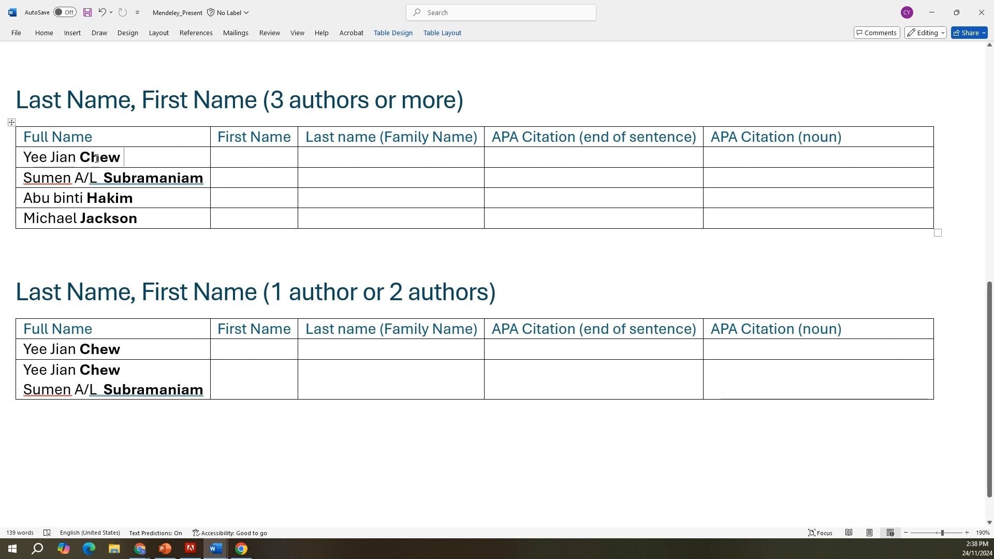
Step: Split the first author's full name into the Last name and First Name columns of the table for three or more authors
{"action": "left_click_drag", "start_coordinate": [84, 159], "coordinate": [126, 160]}
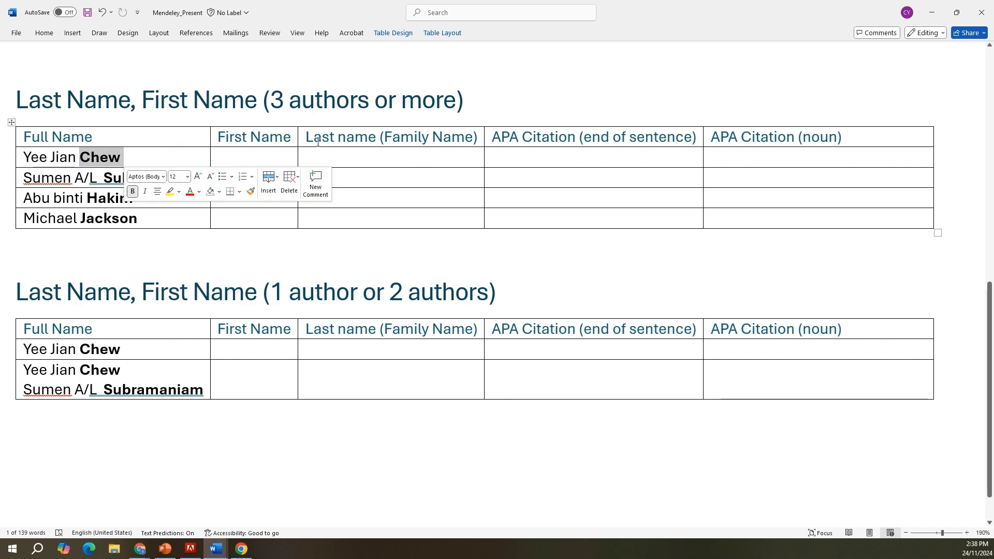
{"action": "left_click", "coordinate": [351, 154]}
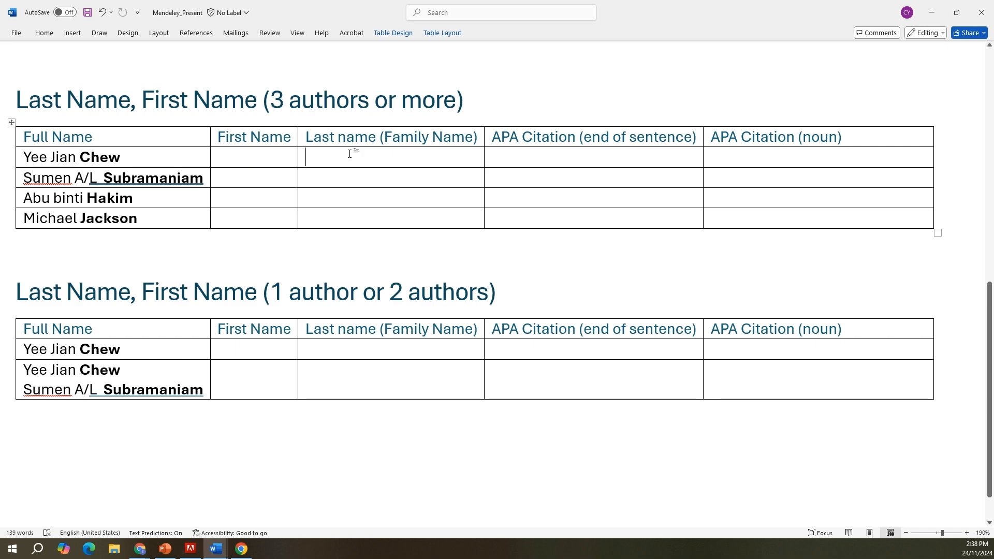
{"action": "type", "text": "Chew "}
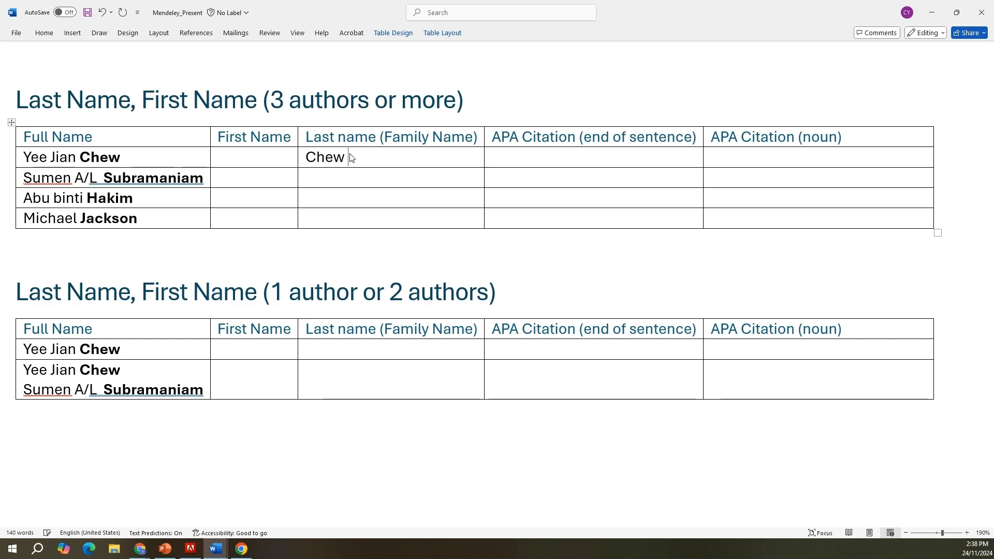
{"action": "type", "text": "Yee Jian"}
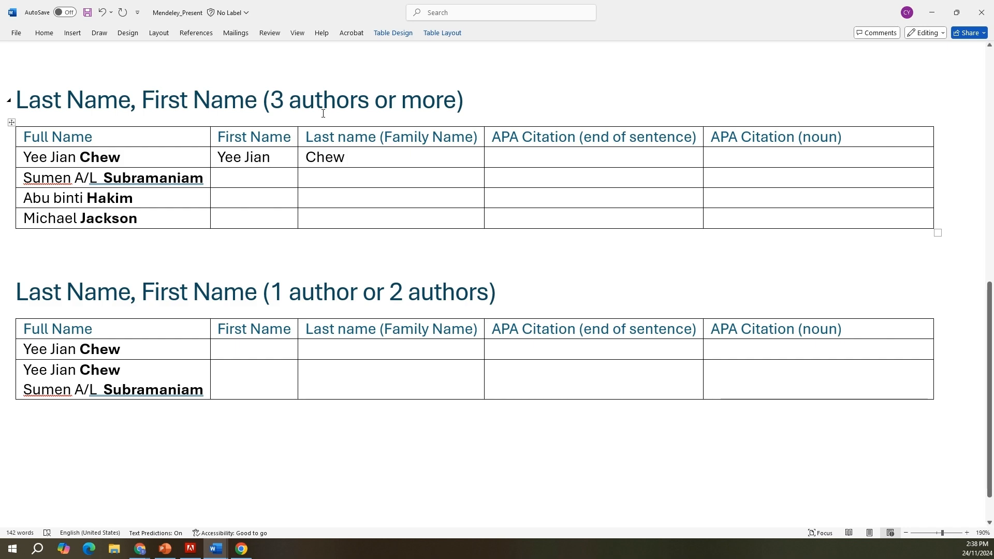
Step: Add the first author's APA citations: "([last name] et al., 2024)" for end of sentence and "[last name] et al. (2024)" for noun
{"action": "left_click", "coordinate": [537, 158]}
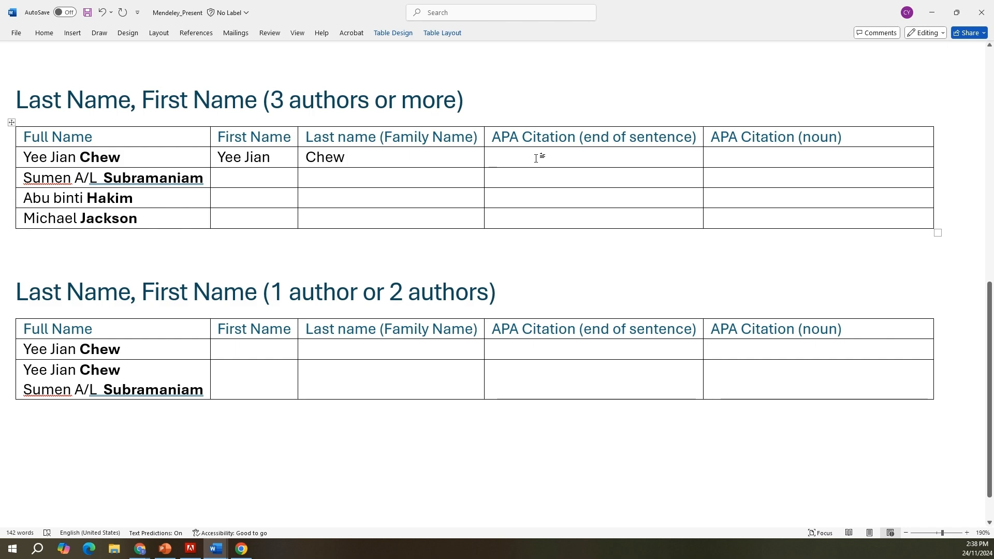
{"action": "type", "text": "(Chew et a"}
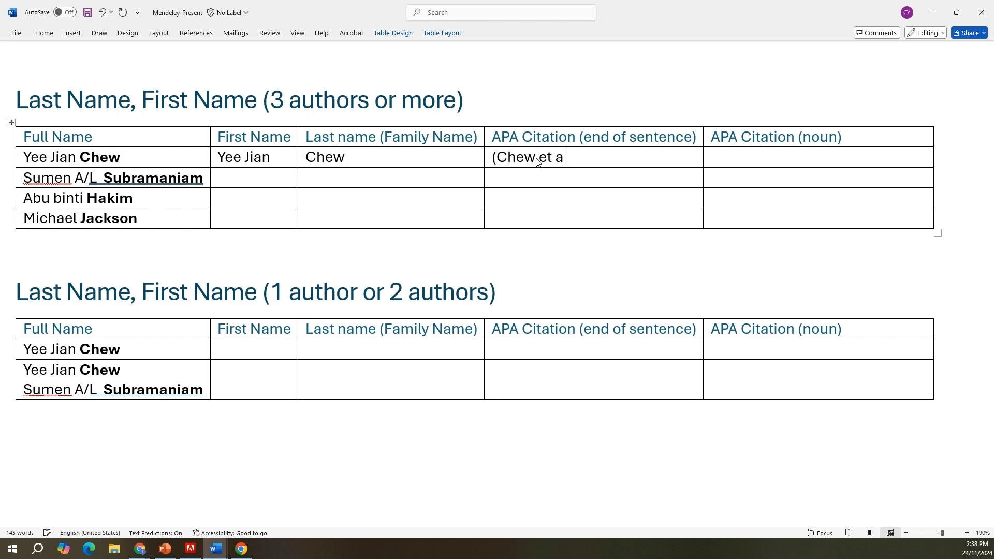
{"action": "type", "text": "l., 2024)"}
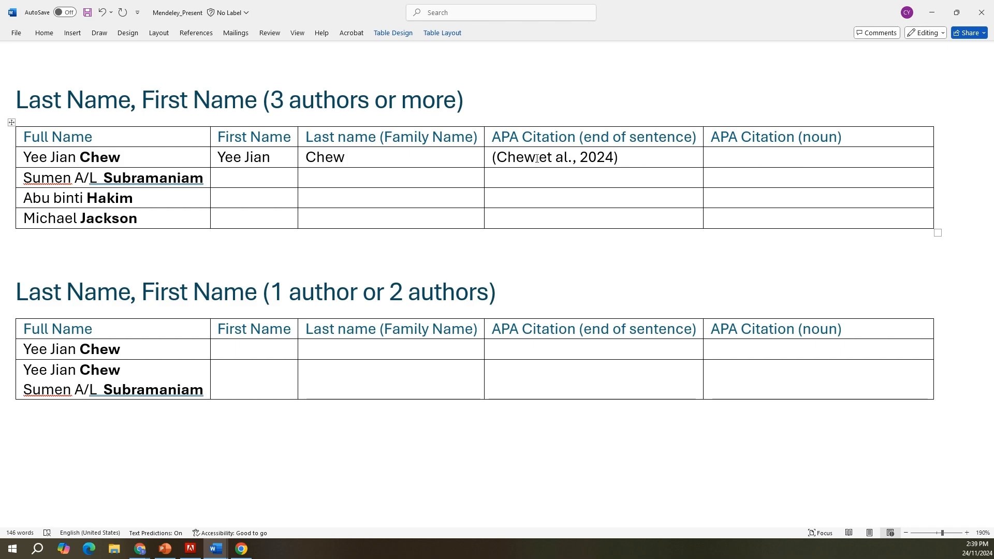
{"action": "left_click", "coordinate": [759, 163]}
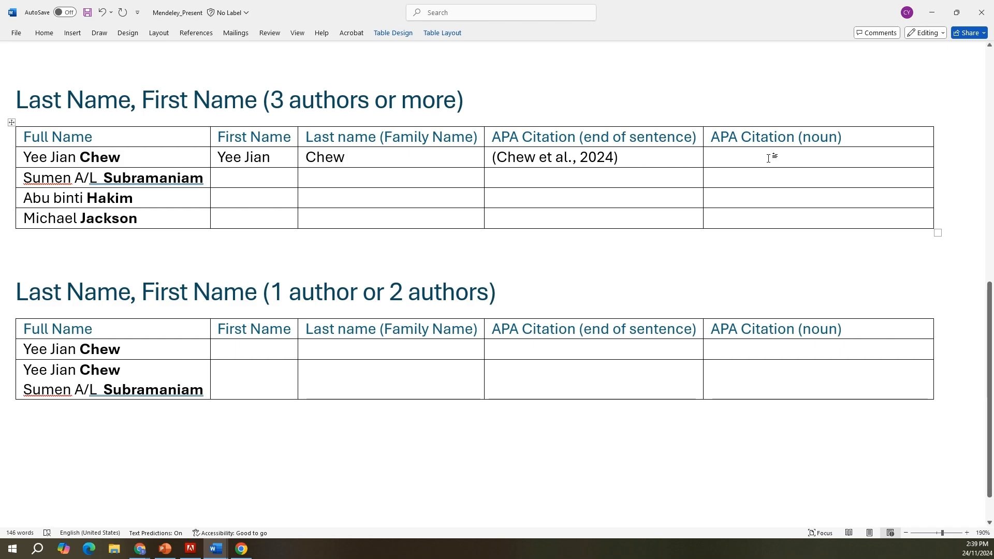
{"action": "type", "text": "Chew et al. "}
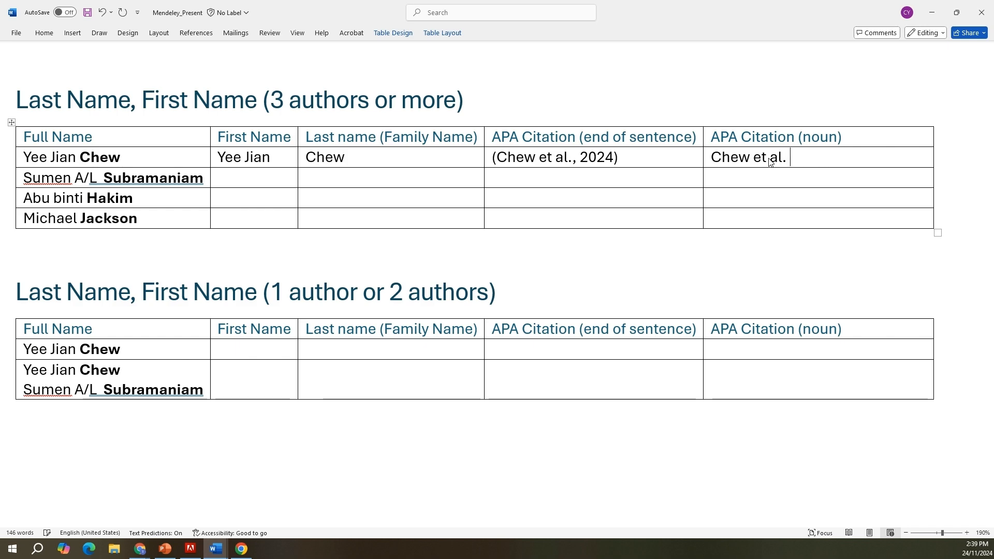
{"action": "type", "text": "(2024)"}
Step: Enter the second author's family name and first name in their columns, leaving out the "A/L" part
{"action": "right_click", "coordinate": [42, 177]}
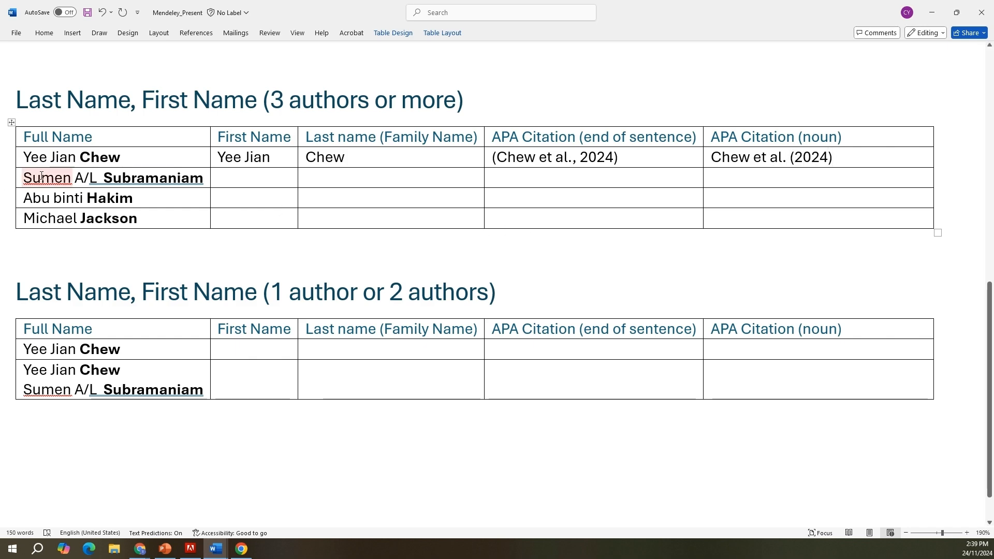
{"action": "left_click", "coordinate": [122, 198]}
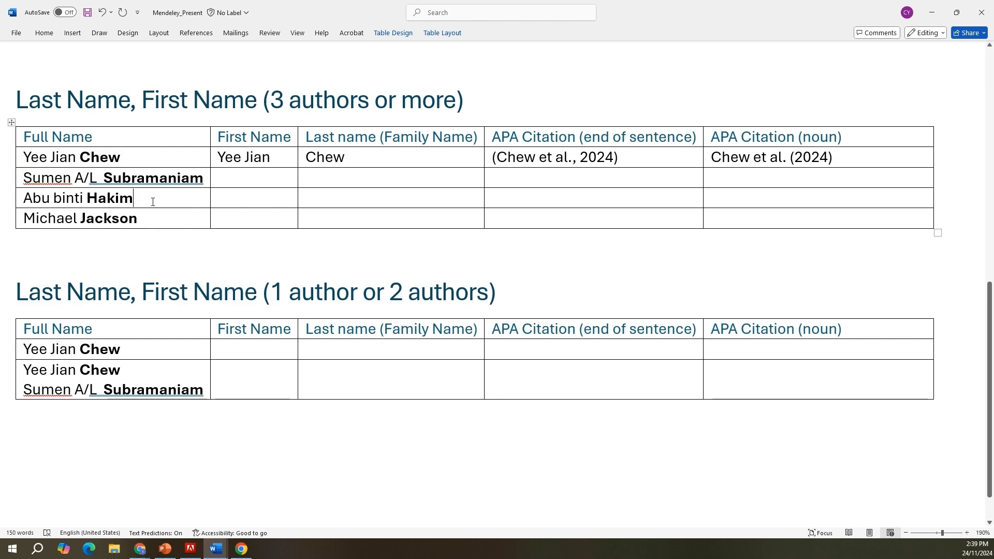
{"action": "left_click_drag", "start_coordinate": [89, 178], "coordinate": [200, 182]}
{"action": "left_click", "coordinate": [349, 178]}
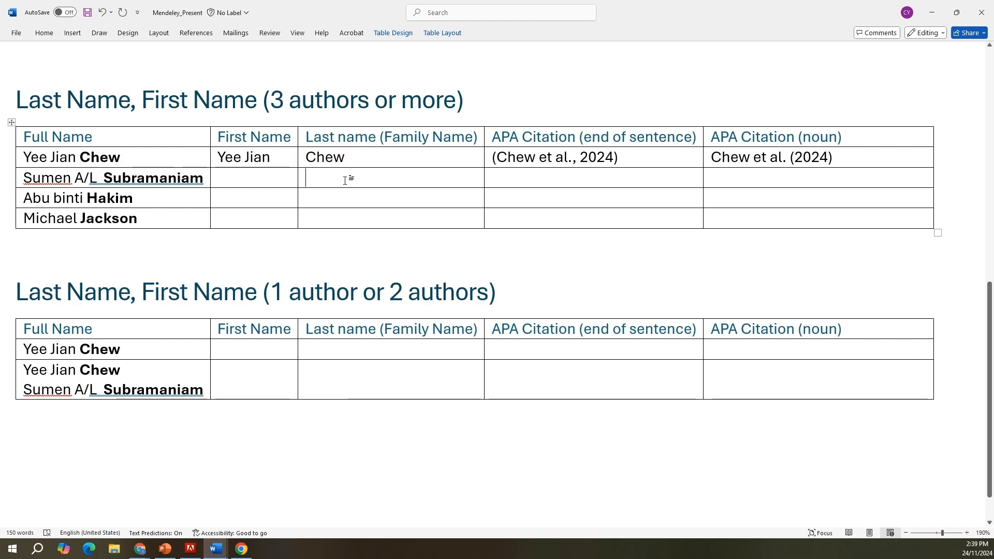
{"action": "type", "text": "Subramaniam"}
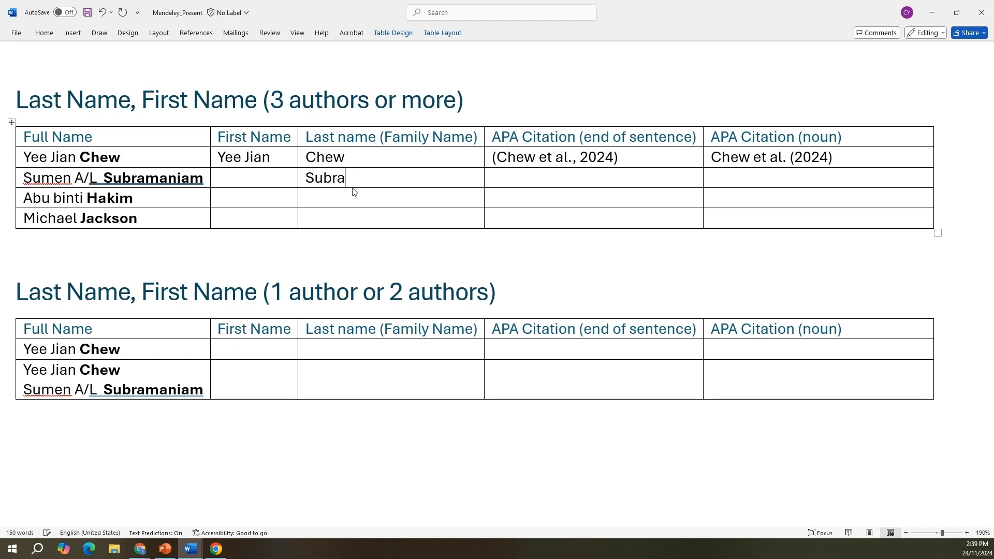
{"action": "left_click", "coordinate": [257, 177]}
{"action": "type", "text": "Sumen"}
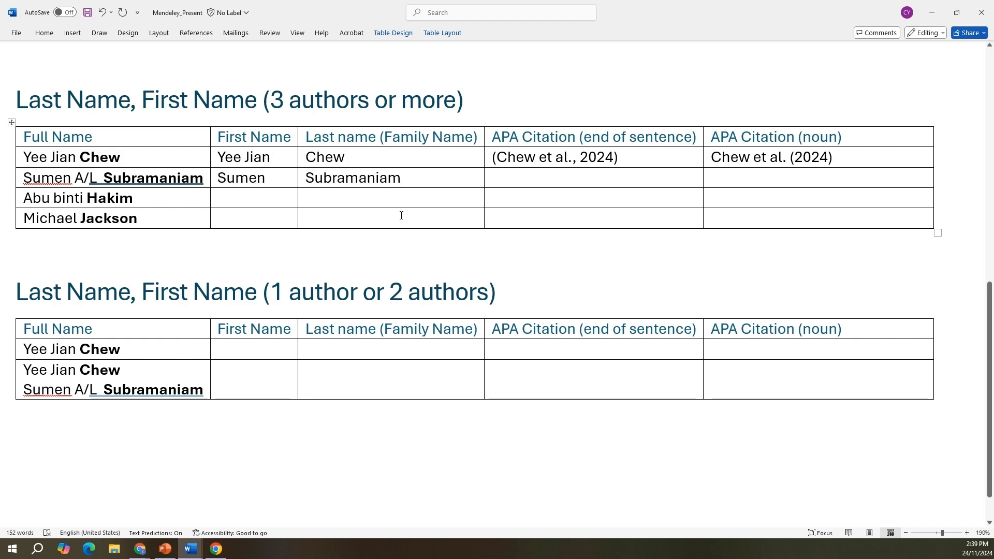
Step: Enter the second author's end-of-sentence APA citation as the last name followed by "et al., 2024", all in parentheses
{"action": "left_click", "coordinate": [515, 178]}
{"action": "type", "text": "(Subramaniam,"}
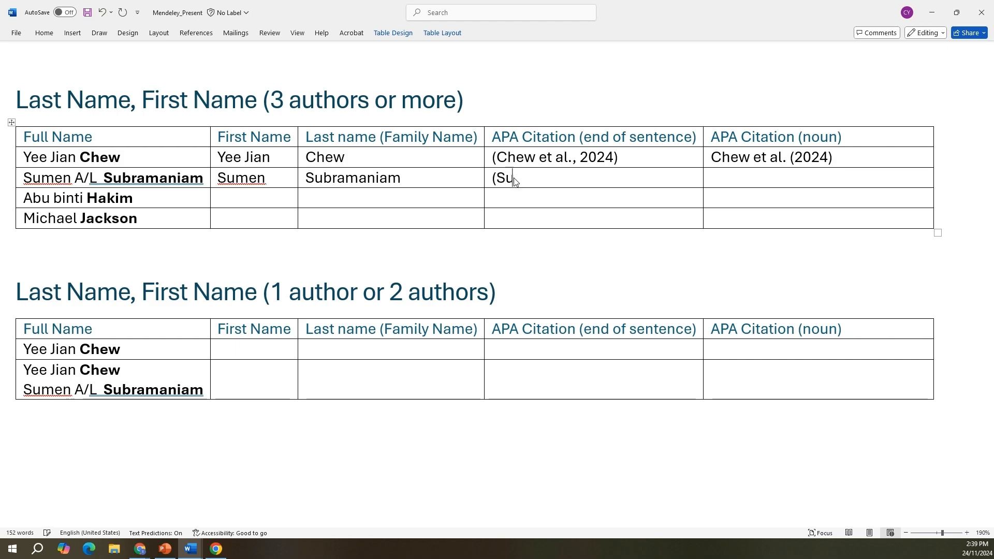
{"action": "key", "text": "BackSpace"}
{"action": "key", "text": "BackSpace"}
{"action": "type", "text": "et al., 2024)"}
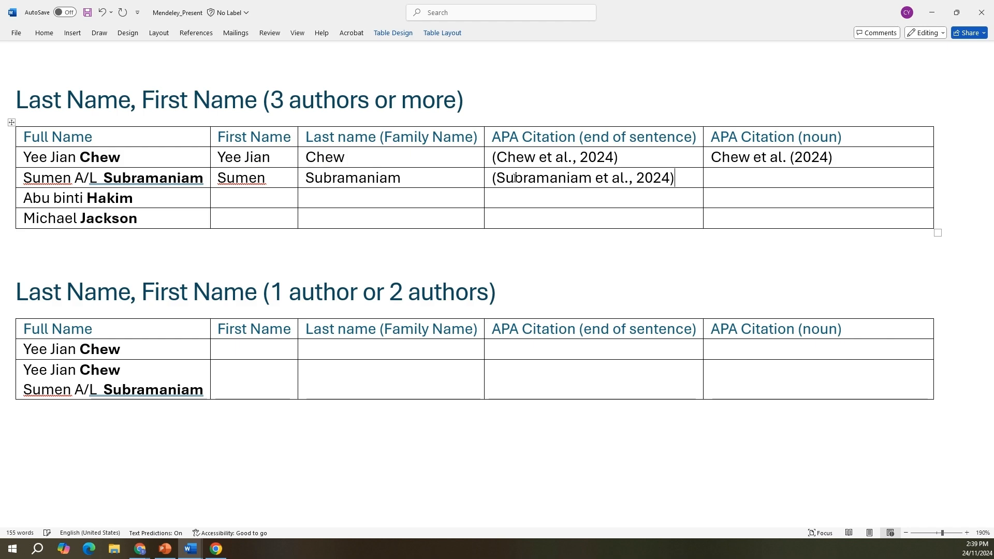
Step: Enter the second author's noun-form APA citation as the last name followed by "et al. (2024)"
{"action": "key", "text": "Tab"}
{"action": "type", "text": "Subramaniam et al. 2"}
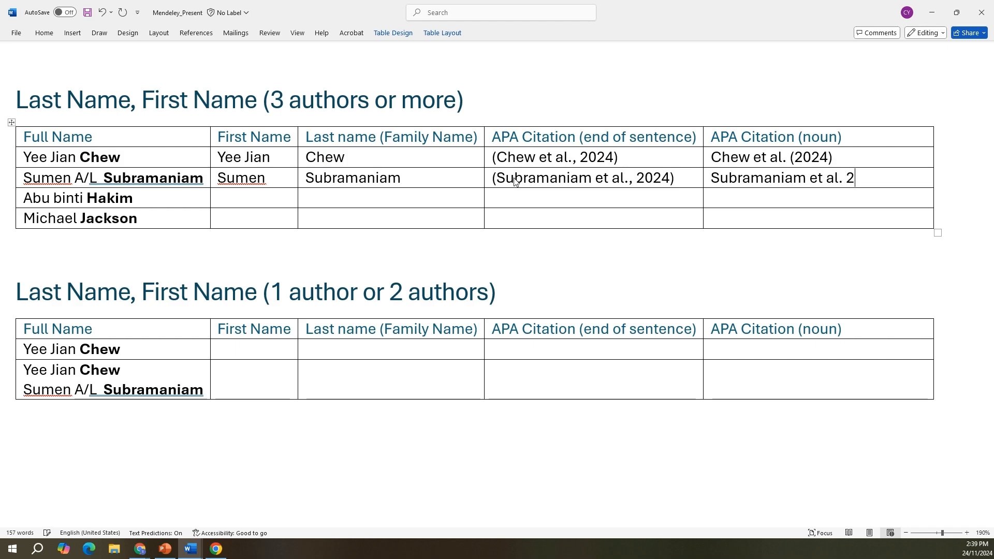
{"action": "key", "text": "BackSpace"}
{"action": "type", "text": "(2024)"}
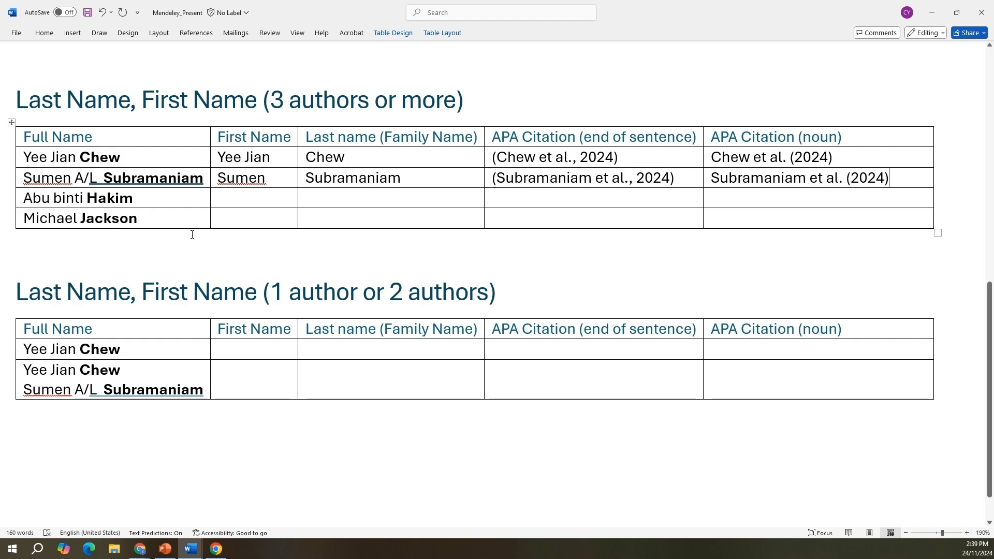
Step: Enter the third author's family name and first name in their columns, leaving out "binti"
{"action": "left_click", "coordinate": [245, 203]}
{"action": "double_click", "coordinate": [98, 198]}
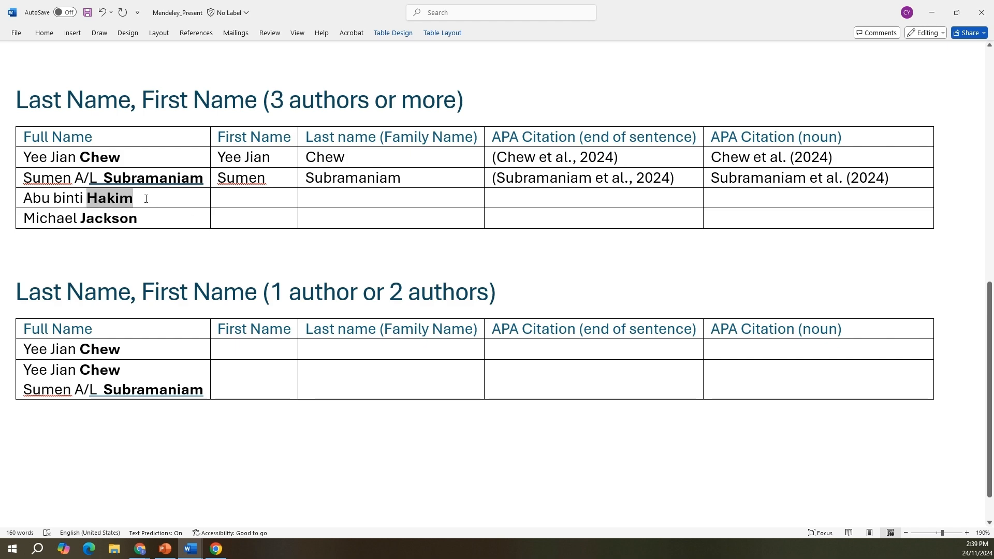
{"action": "left_click", "coordinate": [351, 201]}
{"action": "type", "text": "Hakim"}
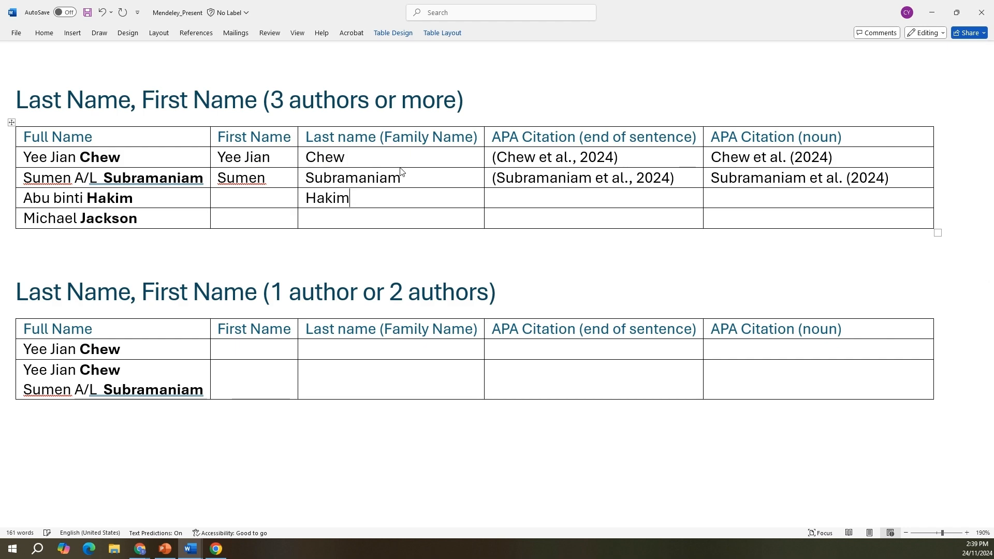
{"action": "left_click", "coordinate": [266, 197]}
{"action": "type", "text": "Abu"}
Step: Add the third author's citations: "([last name] et al., 2024)" for end of sentence and "[last name] et al. (2024)" for noun
{"action": "key", "text": "Tab"}
{"action": "key", "text": "Tab"}
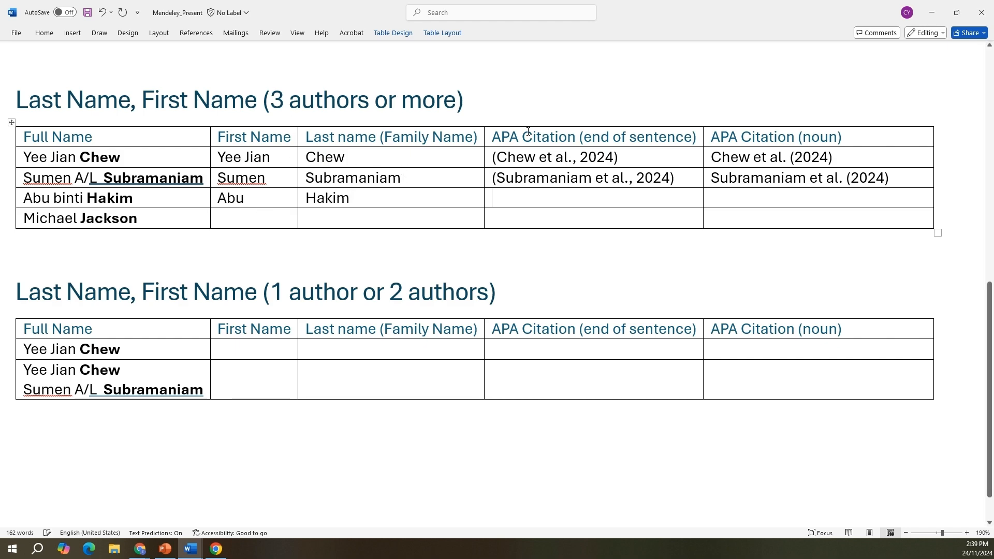
{"action": "type", "text": "(Hakim,"}
{"action": "key", "text": "BackSpace"}
{"action": "type", "text": "et "}
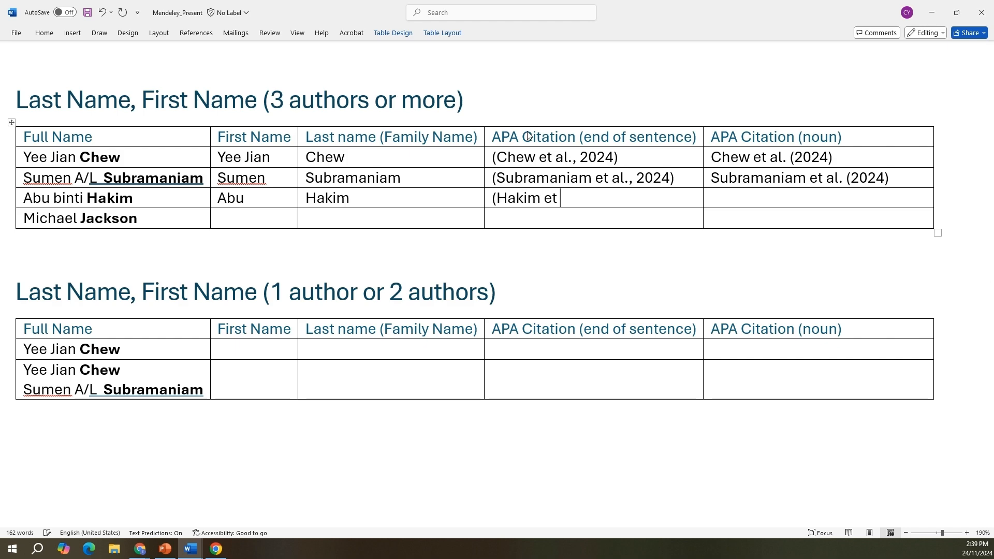
{"action": "type", "text": "al., 2024)"}
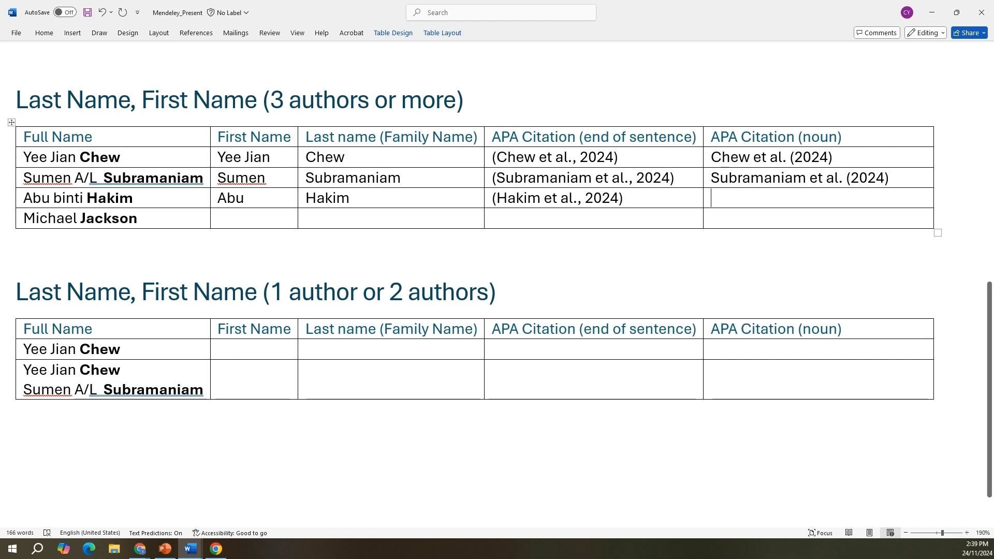
{"action": "type", "text": "Hakim et al. (2024)"}
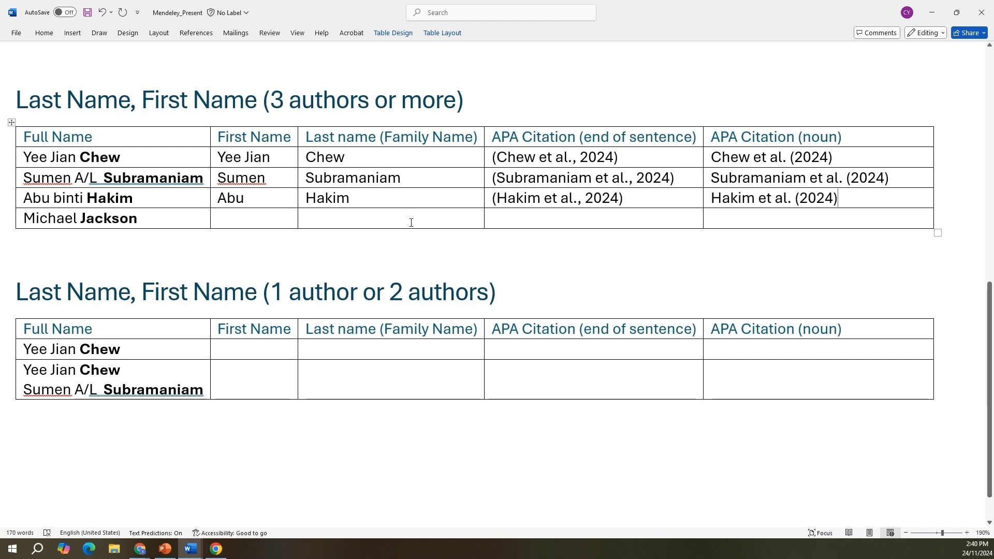
Step: Enter the fourth author's family name and first name in the last row of the table for three or more authors
{"action": "triple_click", "coordinate": [142, 222]}
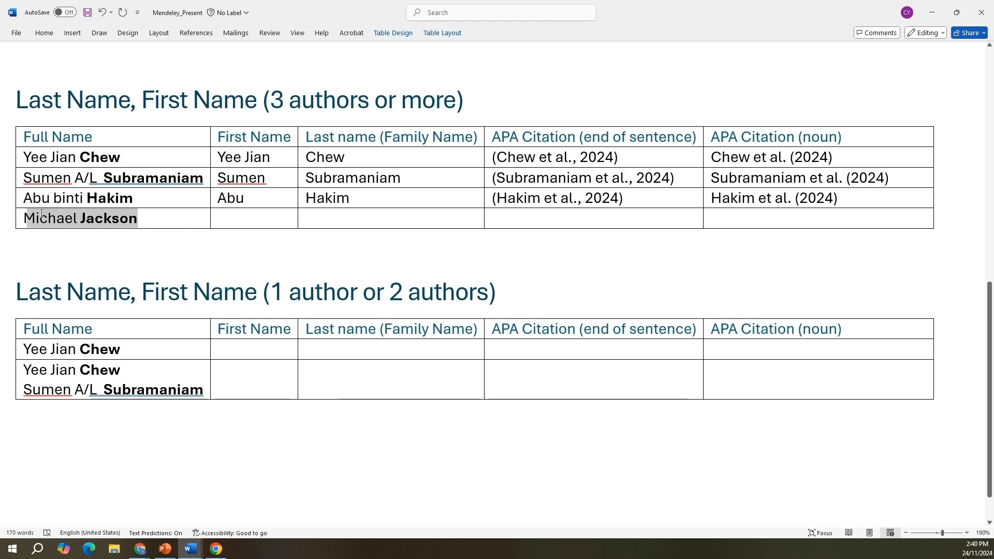
{"action": "left_click", "coordinate": [144, 221]}
{"action": "double_click", "coordinate": [83, 220]}
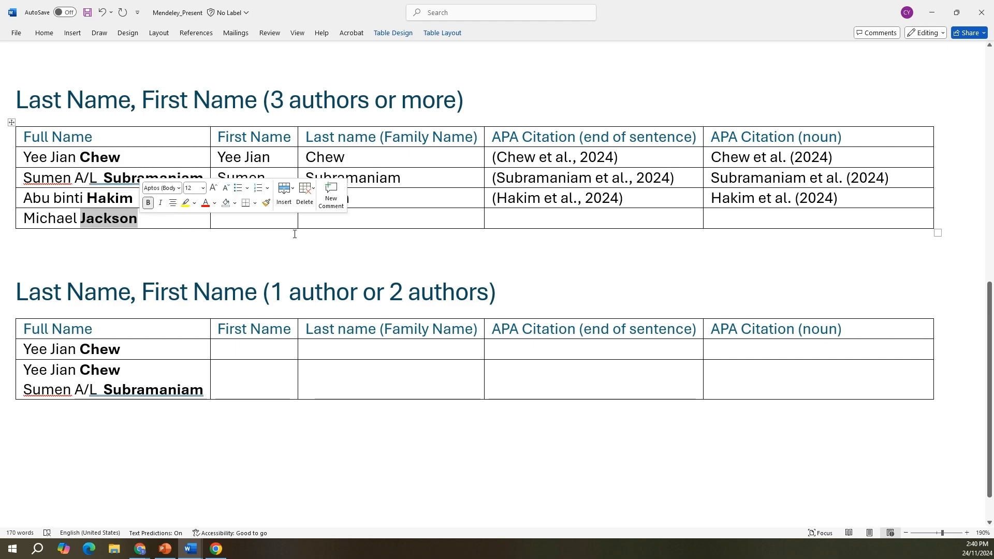
{"action": "left_click", "coordinate": [353, 221]}
{"action": "type", "text": "Jack"}
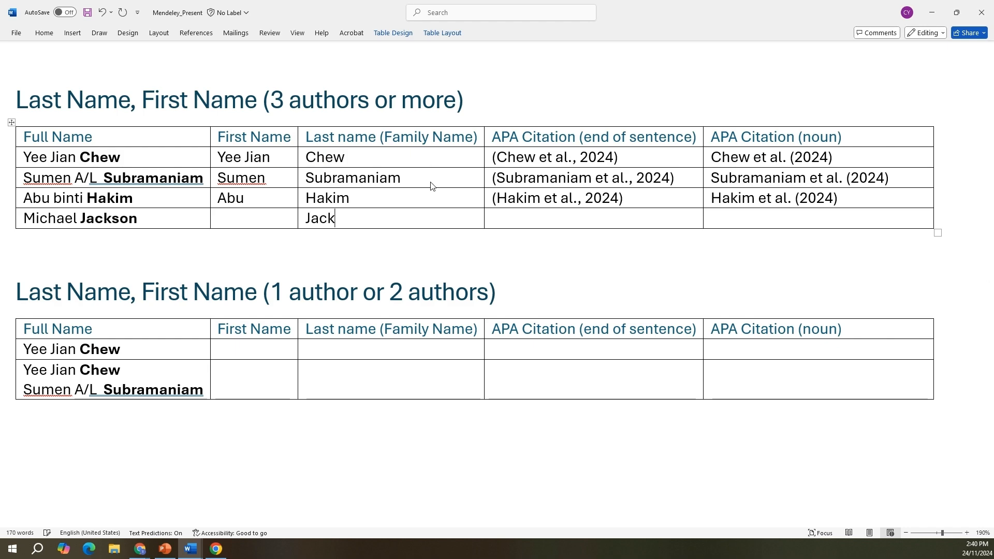
{"action": "key", "text": "BackSpace"}
{"action": "key", "text": "BackSpace"}
{"action": "type", "text": "Jackson"}
{"action": "left_click", "coordinate": [221, 212]}
{"action": "type", "text": "Michael"}
Step: Enter the fourth author's end-of-sentence APA citation as the last name with "et al., 2024", all in parentheses
{"action": "left_click", "coordinate": [549, 214]}
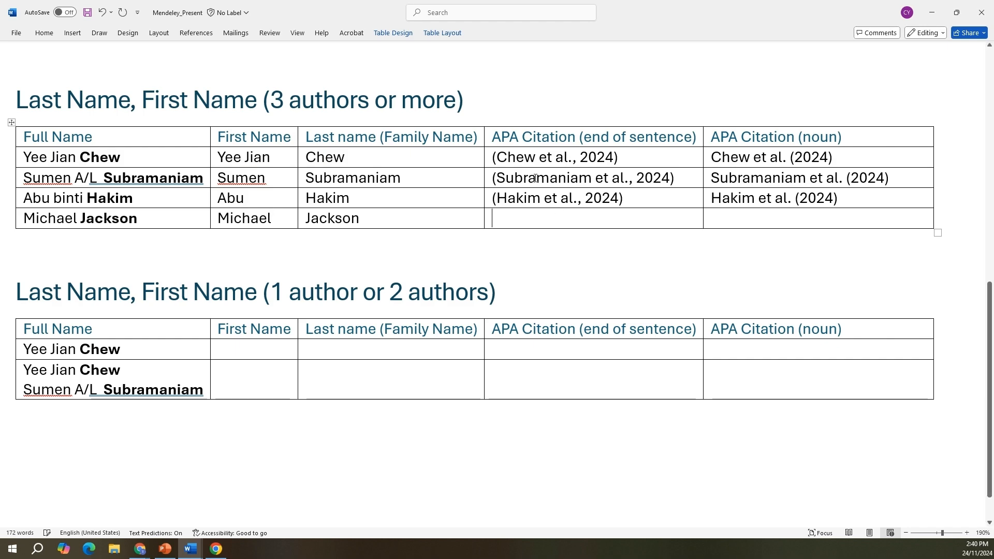
{"action": "type", "text": "(Jack"}
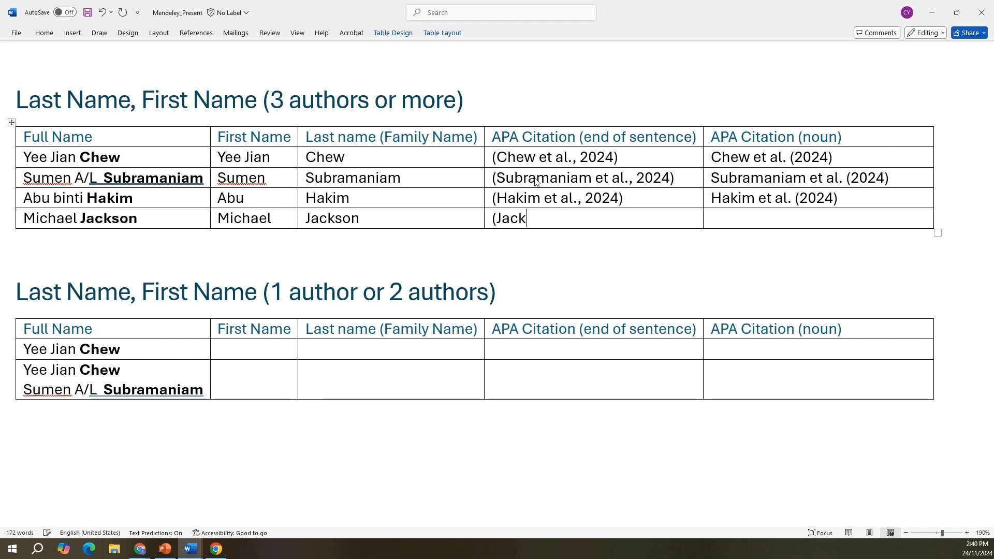
{"action": "type", "text": "son et al., 2024)"}
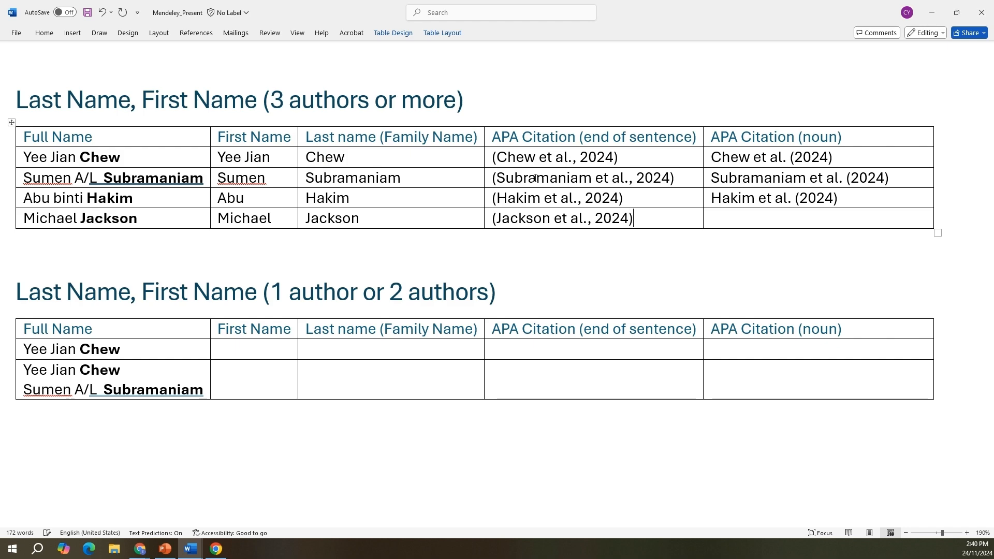
Step: Enter the fourth author's noun-form APA citation as the last name followed by "et al. (2024)"
{"action": "left_click", "coordinate": [715, 218]}
{"action": "type", "text": "Jackson et "}
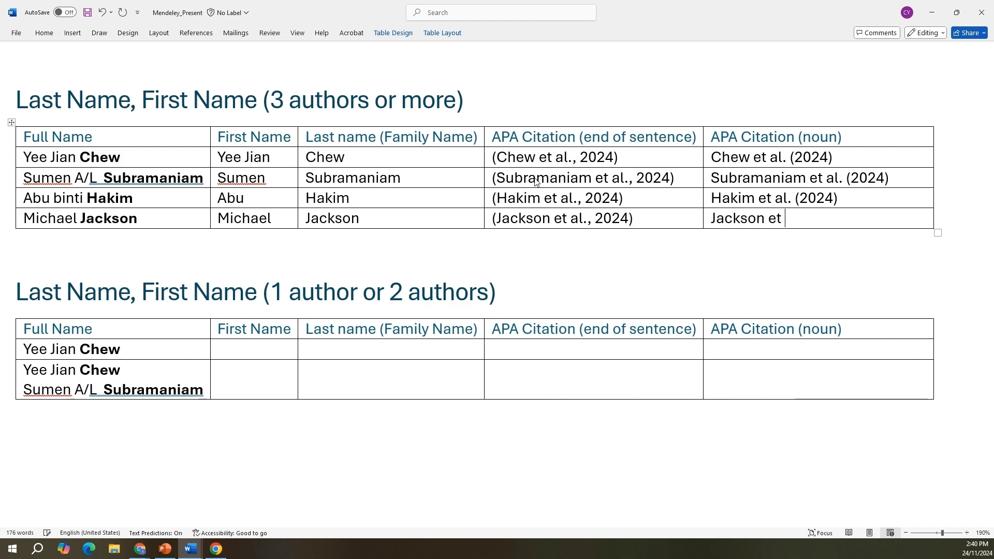
{"action": "type", "text": "al. (2024)"}
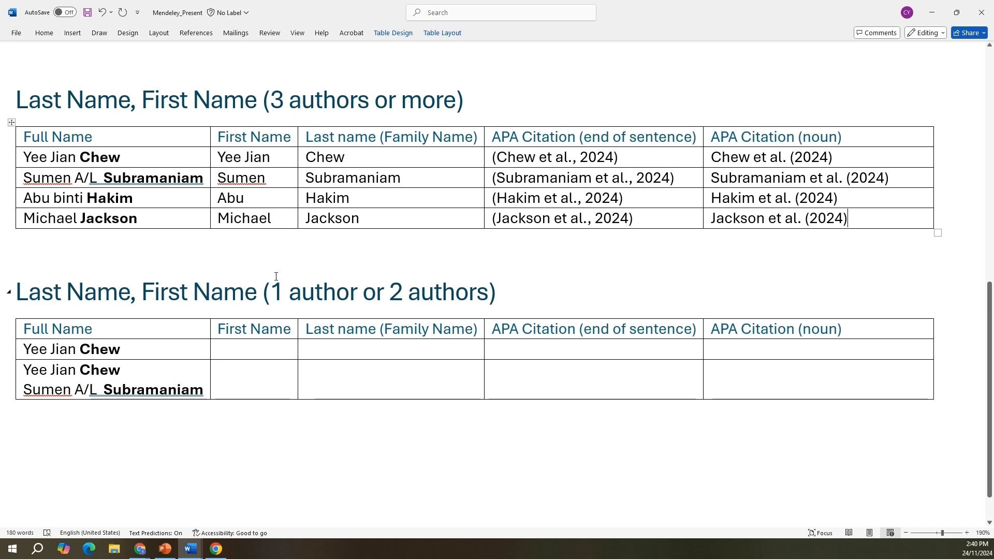
Step: Enter the single author's family name and first name in the first row of the table for one or two authors
{"action": "left_click", "coordinate": [339, 354]}
{"action": "type", "text": "Chew"}
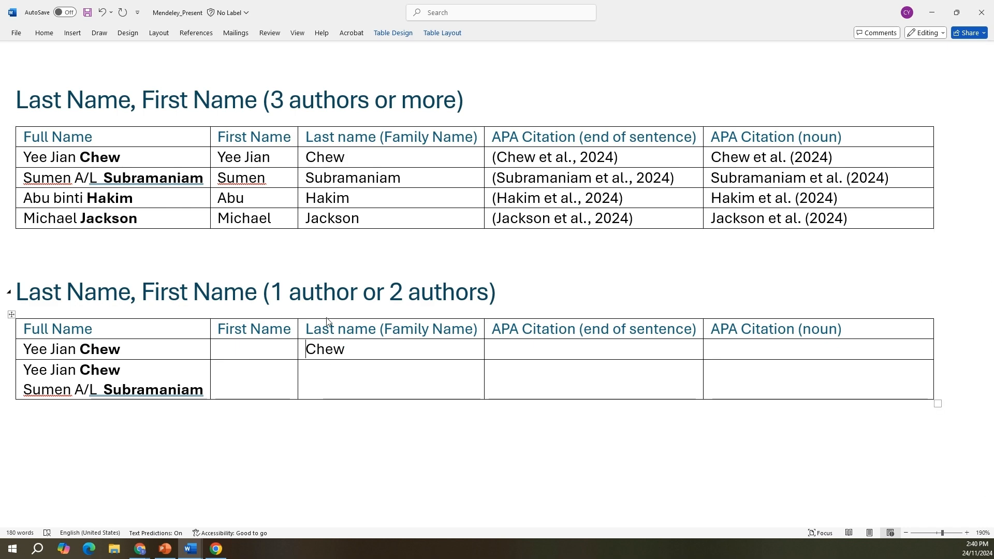
{"action": "key", "text": "Left"}
{"action": "type", "text": "Yee"}
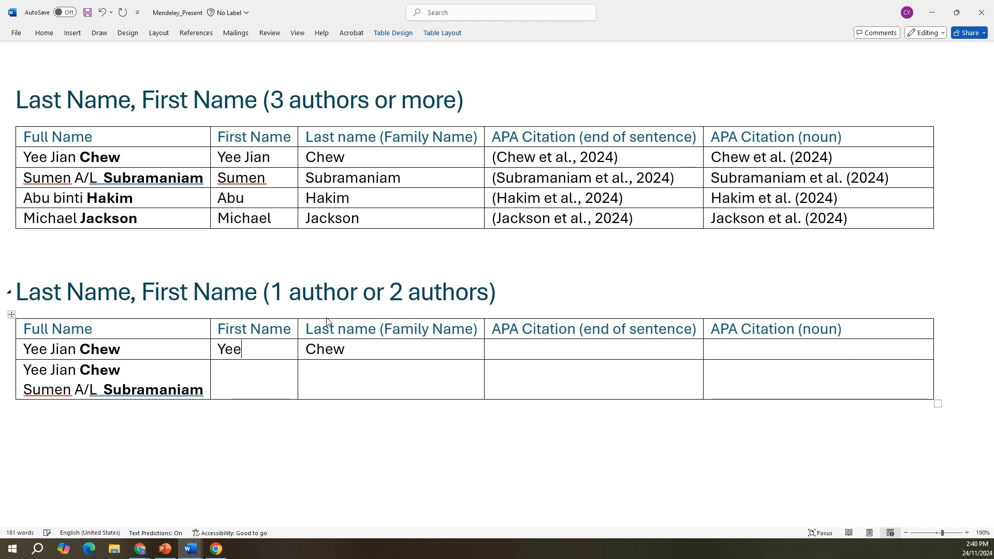
{"action": "type", "text": " Jian Chew"}
Step: Enter the first co-author's family name and first name in the two-author row
{"action": "key", "text": "Left"}
{"action": "key", "text": "Left"}
{"action": "key", "text": "Left"}
{"action": "key", "text": "Left"}
{"action": "key", "text": "Left"}
{"action": "type", "text": "Yee Jian"}
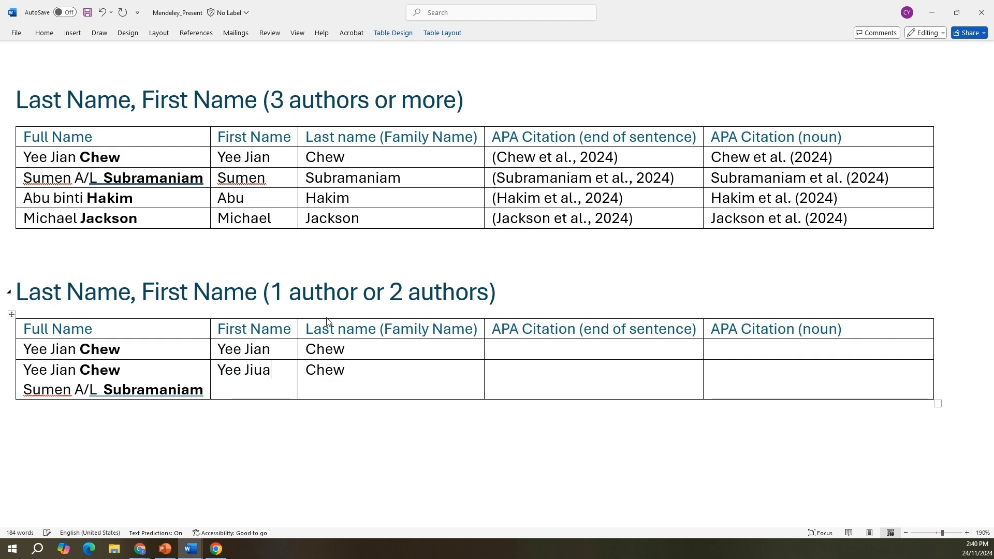
Step: Add the second co-author's family name and first name on a second line in the two-author row, leaving out "A/L"
{"action": "key", "text": "Right"}
{"action": "key", "text": "Right"}
{"action": "key", "text": "Right"}
{"action": "key", "text": "Right"}
{"action": "key", "text": "Right"}
{"action": "key", "text": "Return"}
{"action": "type", "text": "Subramaniam"}
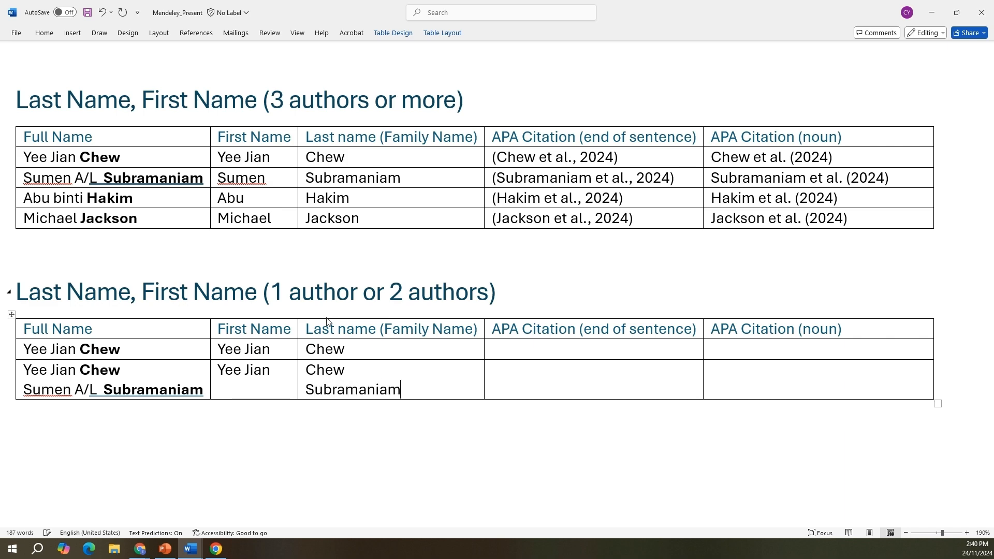
{"action": "left_click", "coordinate": [242, 394]}
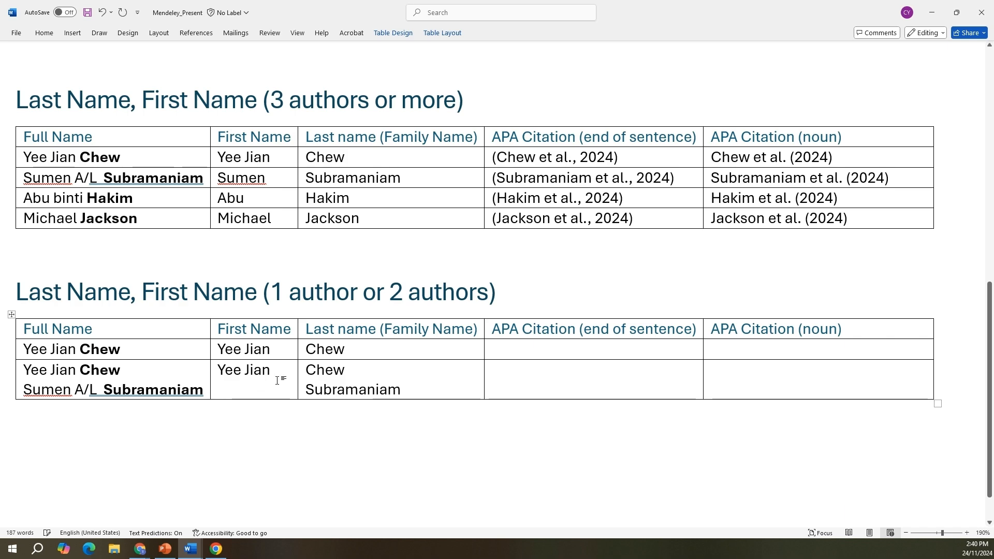
{"action": "key", "text": "Return"}
{"action": "type", "text": "Sumen"}
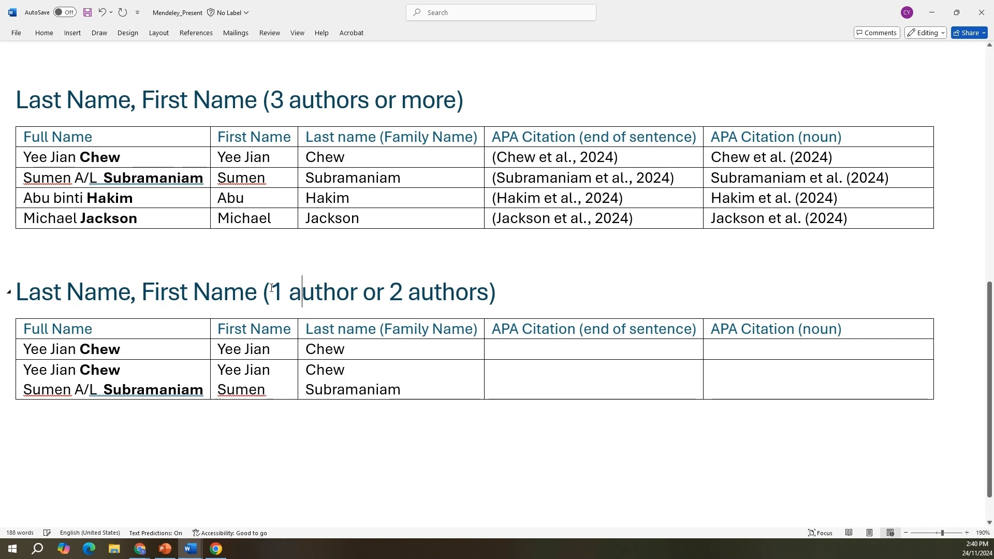
Step: Add the single author's citations: "([last name], 2024)" for end of sentence and "[last name] (2024)" for noun
{"action": "left_click_drag", "start_coordinate": [271, 292], "coordinate": [363, 293]}
{"action": "left_click_drag", "start_coordinate": [202, 347], "coordinate": [467, 352]}
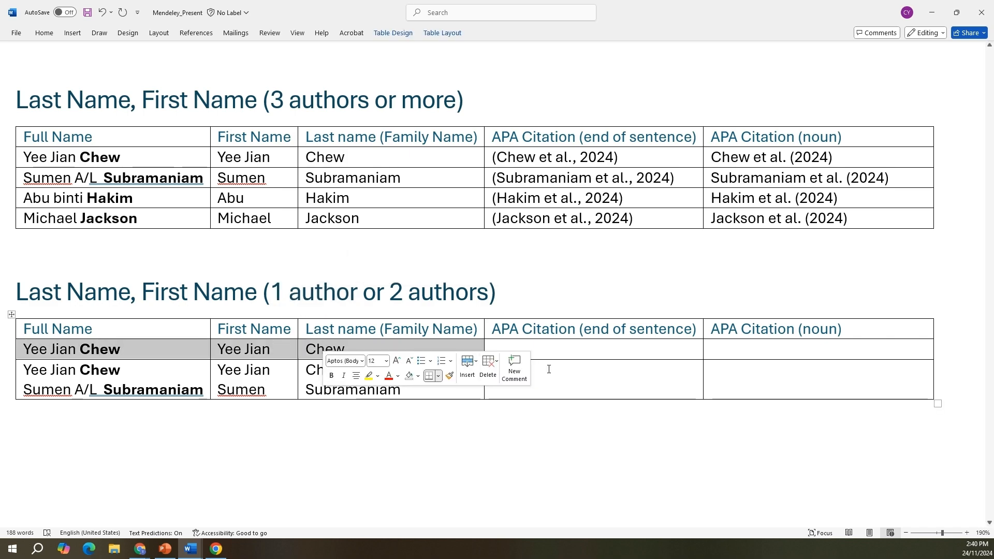
{"action": "left_click", "coordinate": [583, 354]}
{"action": "type", "text": "(Chew"}
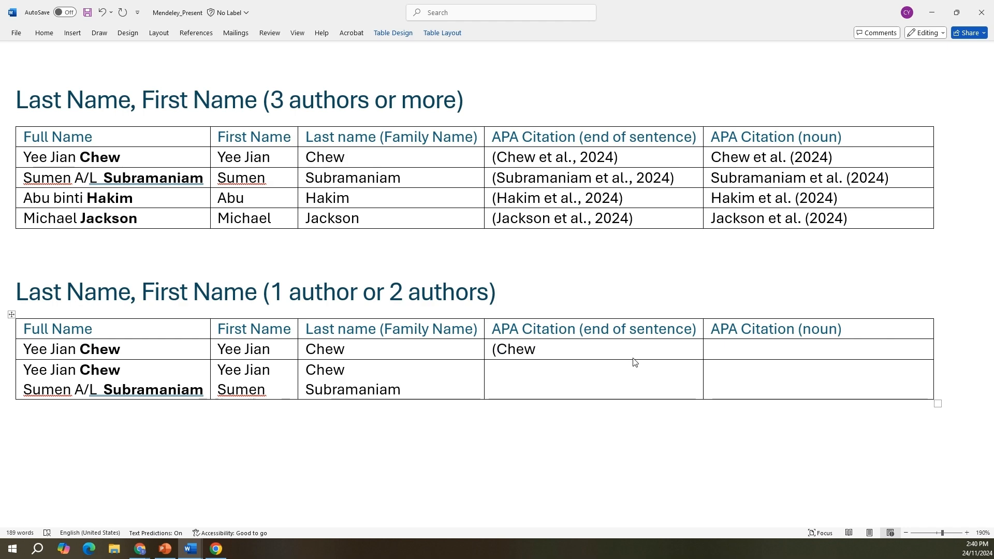
{"action": "type", "text": ", 2024)"}
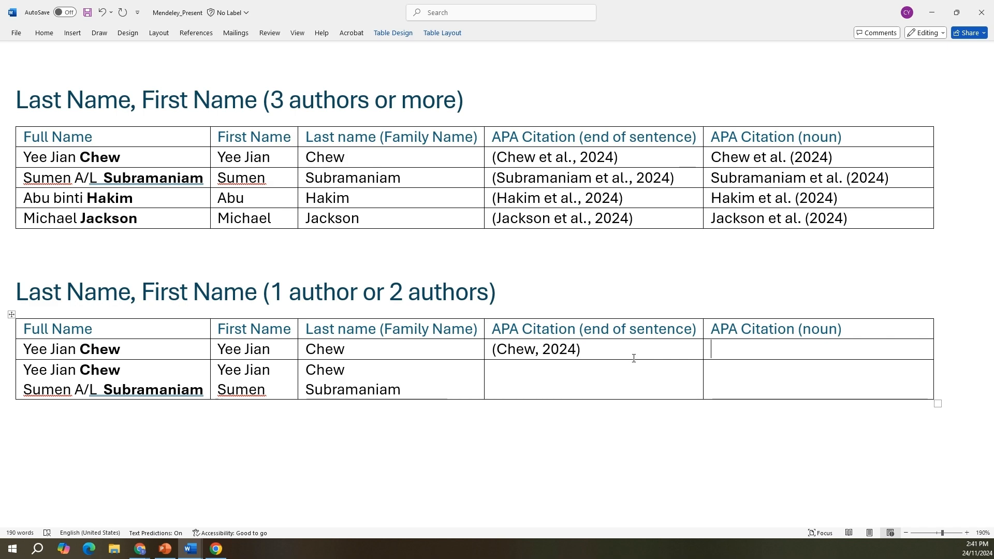
{"action": "type", "text": "Chew (2024)"}
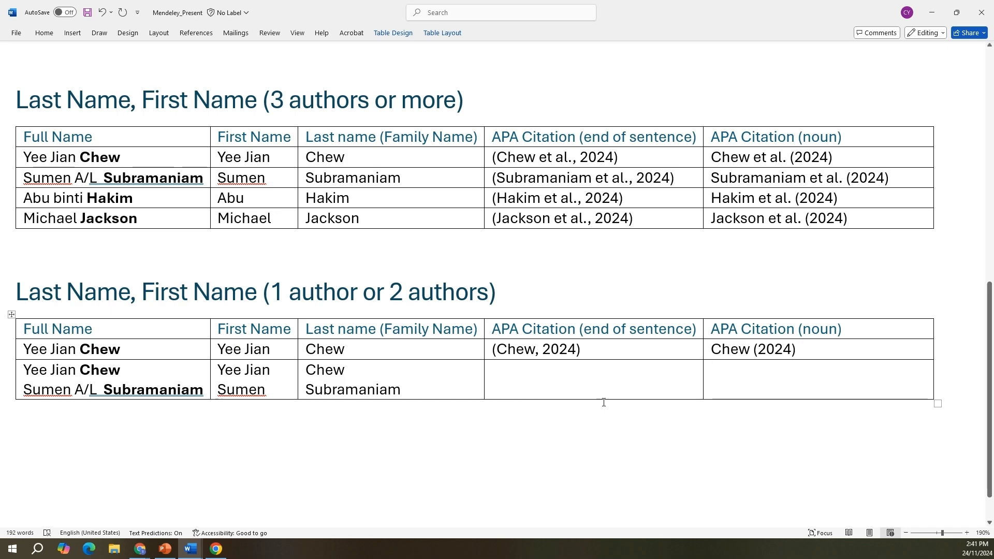
Step: Enter the two-author end-of-sentence APA citation as both last names joined by "&" plus ", 2024", all in parentheses
{"action": "left_click", "coordinate": [520, 388]}
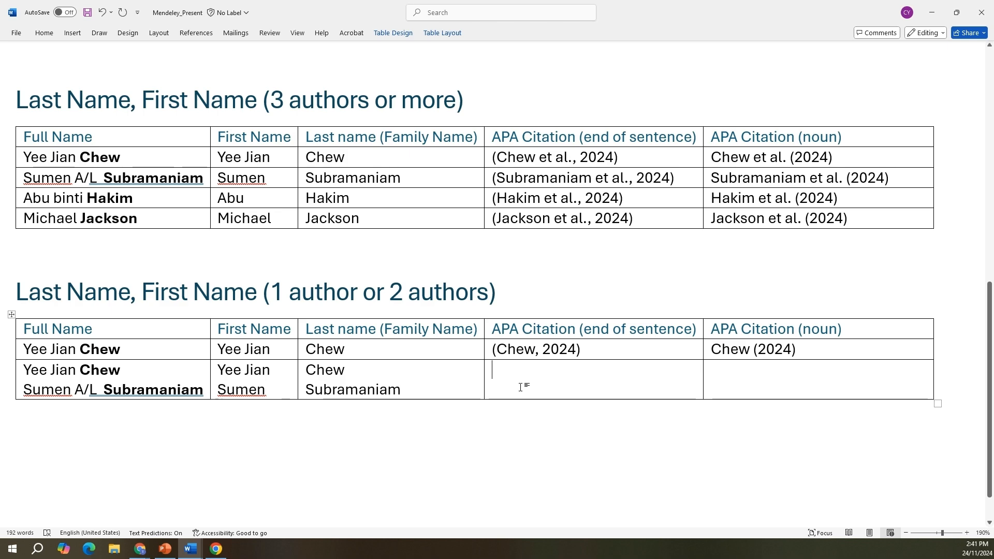
{"action": "type", "text": "(Chew "}
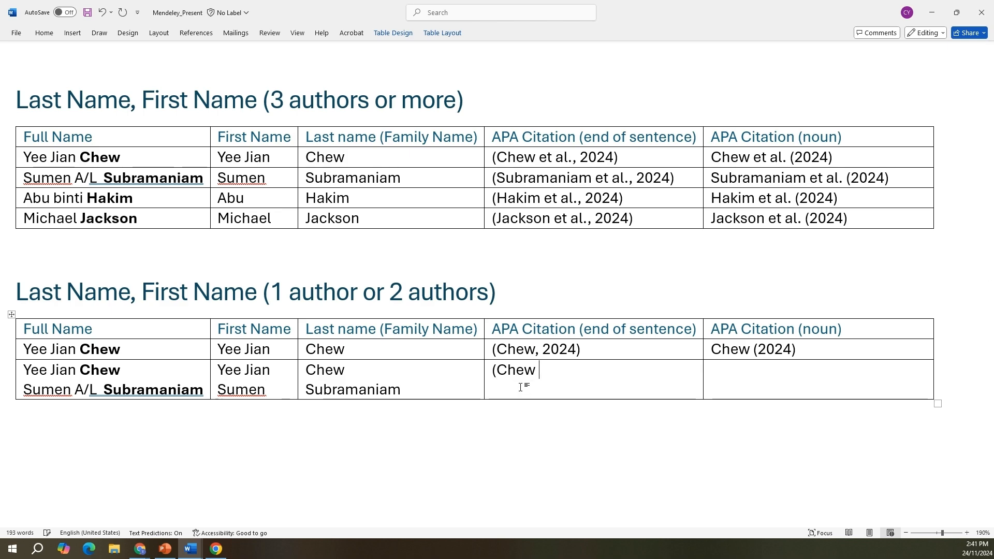
{"action": "type", "text": "& Subramaniam"}
{"action": "key", "text": "BackSpace"}
{"action": "type", "text": ", 2024)"}
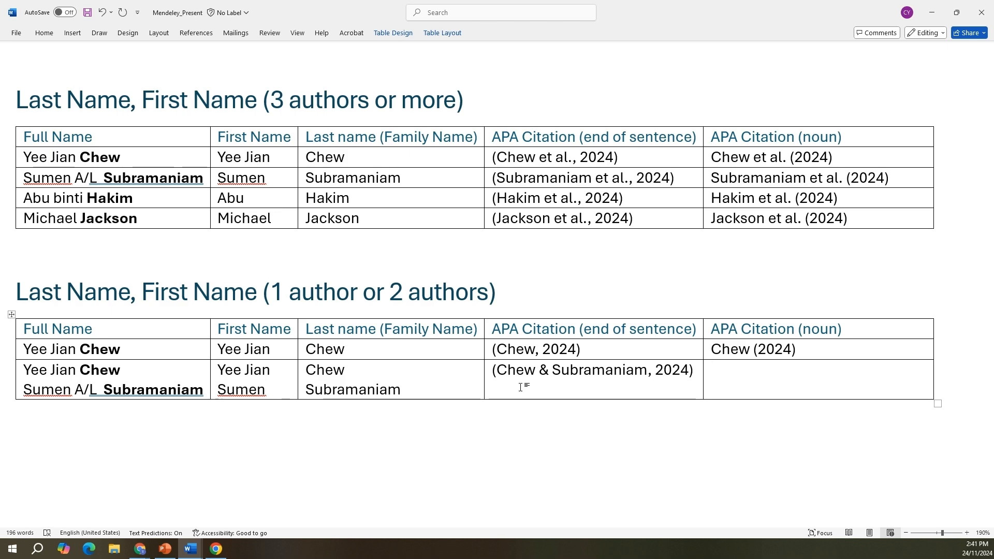
Step: Enter the two-author noun-form APA citation as both last names joined by "and", followed by "(2024)"
{"action": "type", "text": "Chew&&"}
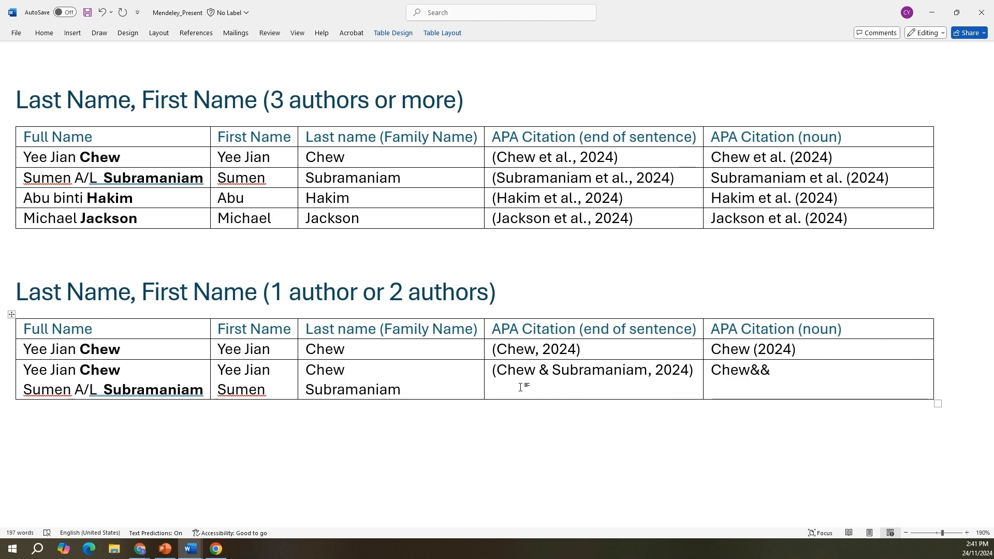
{"action": "key", "text": "BackSpace"}
{"action": "key", "text": "BackSpace"}
{"action": "type", "text": "and Subramania"}
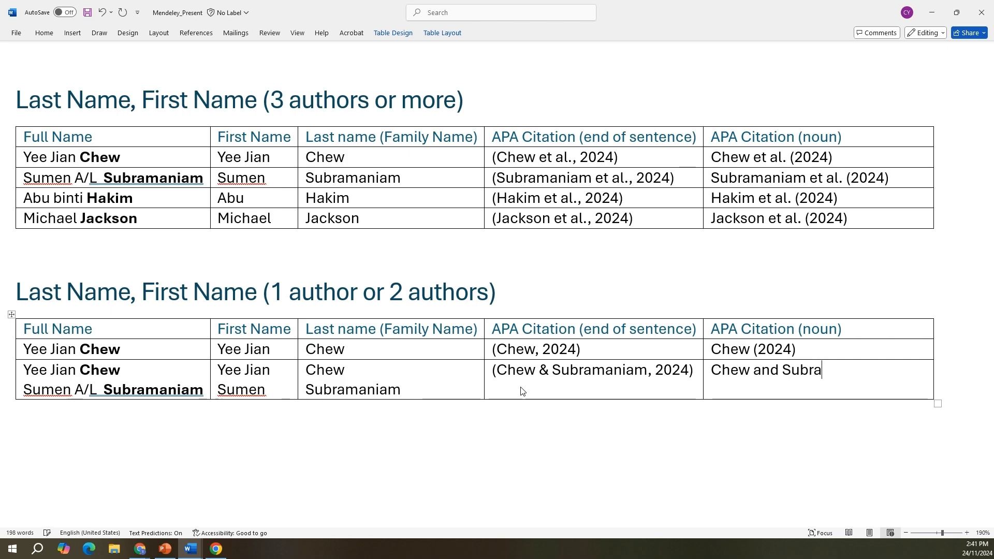
{"action": "key", "text": "BackSpace"}
{"action": "key", "text": "BackSpace"}
{"action": "type", "text": "aniam (2024)"}
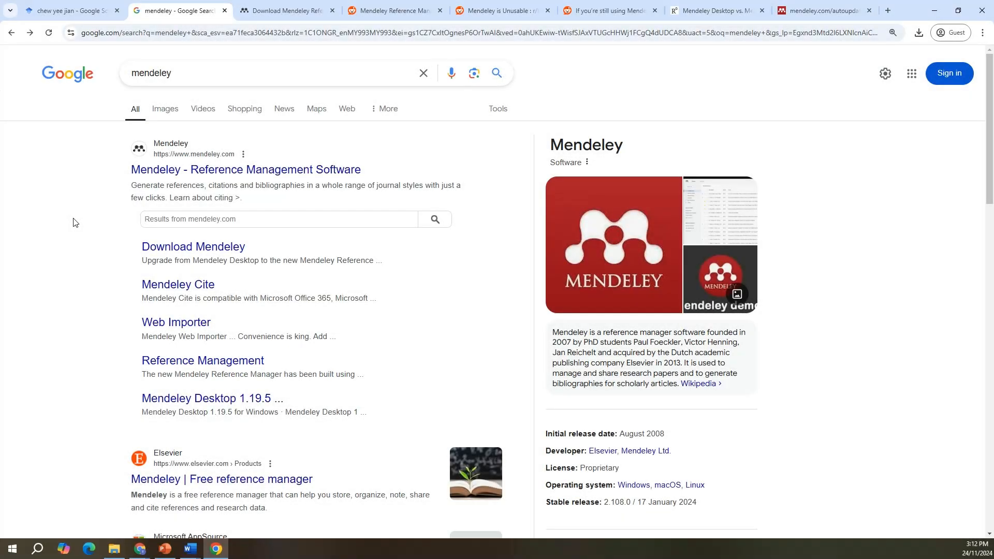
Step: Review the open browser pages on Mendeley Reference Manager: the download page, the Reddit and ResearchGate discussions, and the mendeley.com autoupdate page
{"action": "key", "text": "ctrl+Tab"}
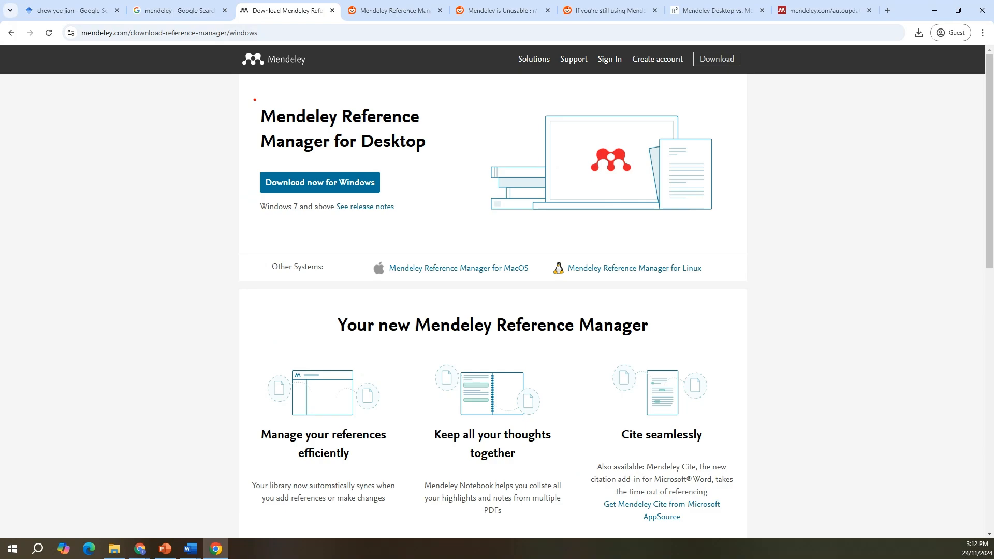
{"action": "left_click_drag", "start_coordinate": [251, 97], "coordinate": [452, 159]}
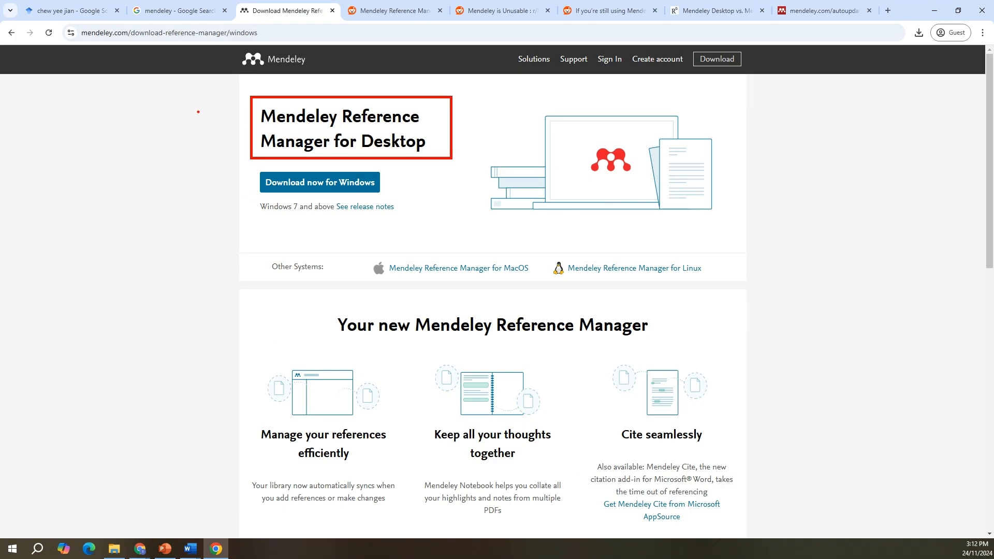
{"action": "left_click", "coordinate": [426, 4]}
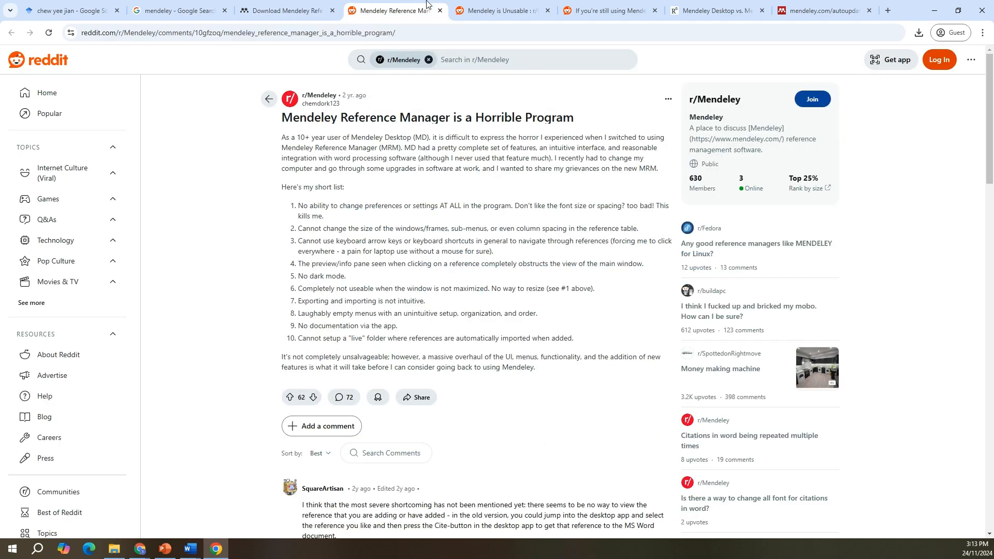
{"action": "left_click", "coordinate": [466, 5]}
{"action": "left_click", "coordinate": [575, 4]}
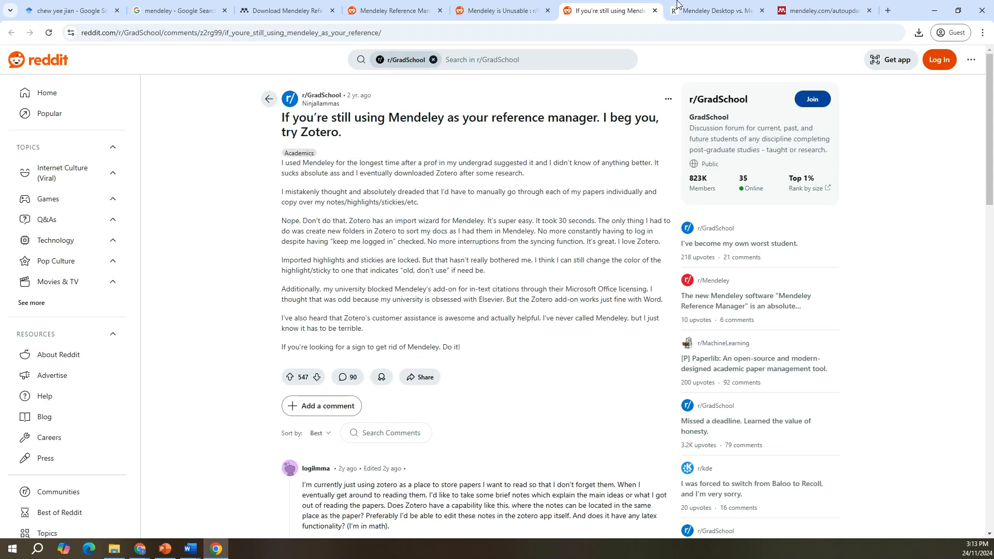
{"action": "left_click", "coordinate": [694, 4]}
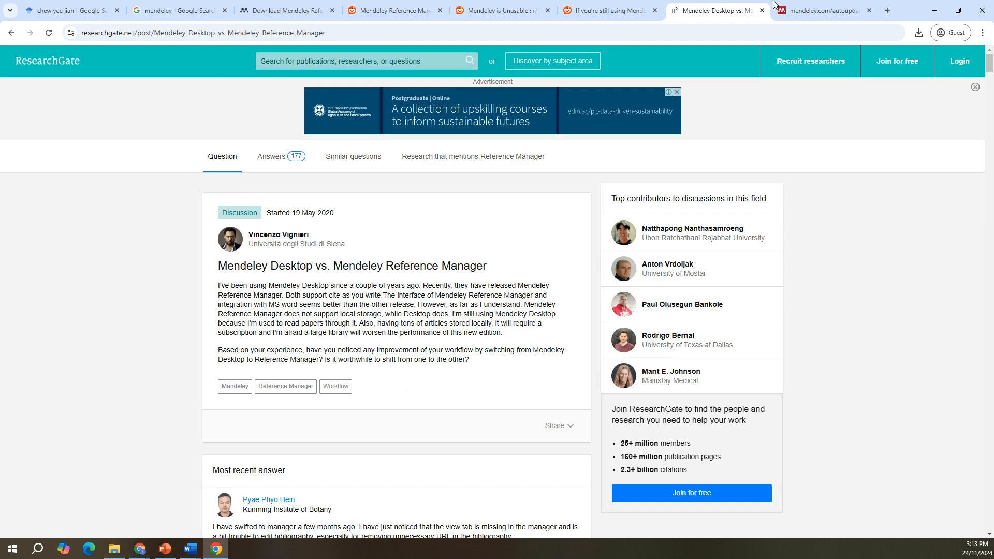
{"action": "left_click", "coordinate": [798, 6]}
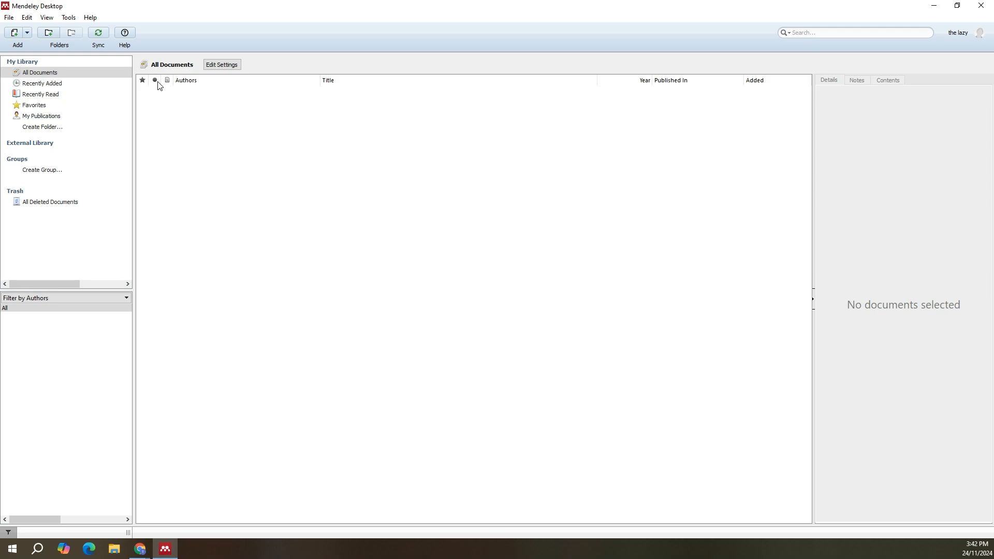
Step: Install the MS Word plugin from Mendeley Desktop and display the Mendeley citation tools in the Word document
{"action": "left_click", "coordinate": [69, 19]}
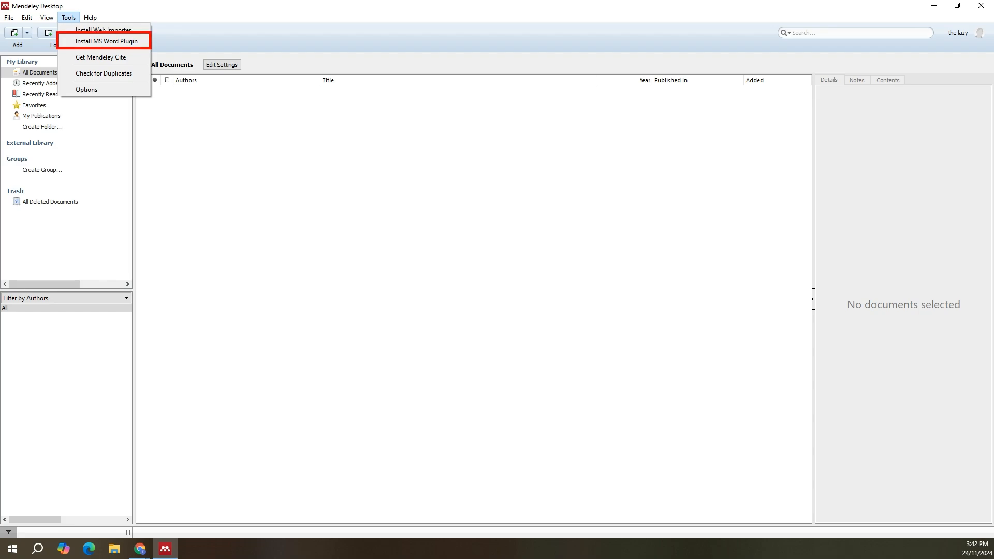
{"action": "left_click", "coordinate": [106, 42]}
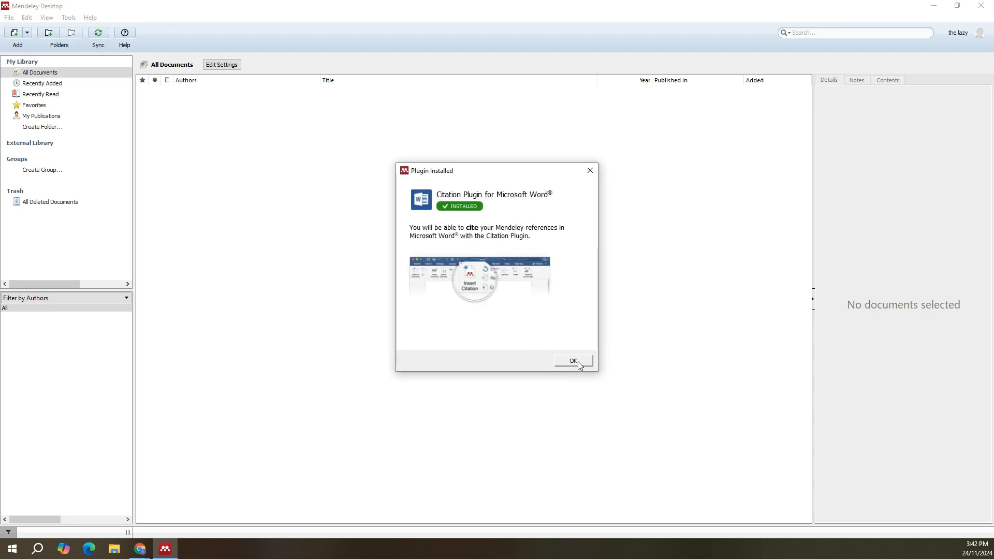
{"action": "left_click", "coordinate": [575, 361]}
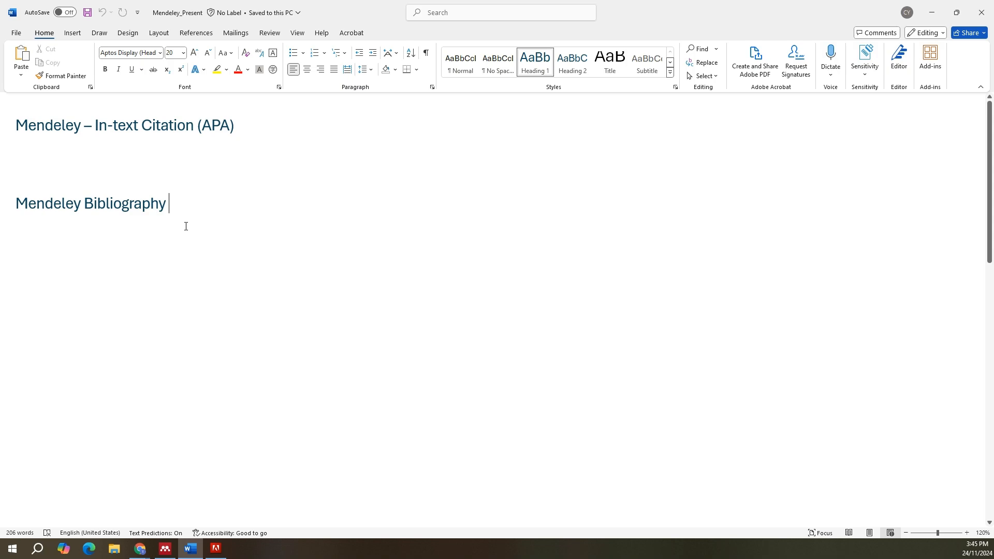
{"action": "left_click", "coordinate": [193, 33]}
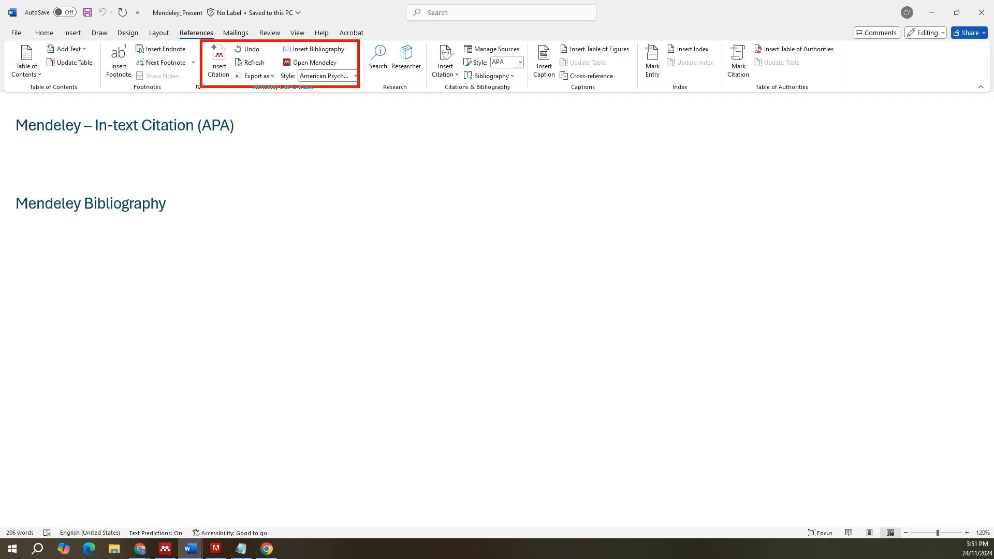
Step: Review the Threeways note in Notepad, highlighting each of the three ways to add a reference, and return to Mendeley Desktop
{"action": "left_click", "coordinate": [166, 552]}
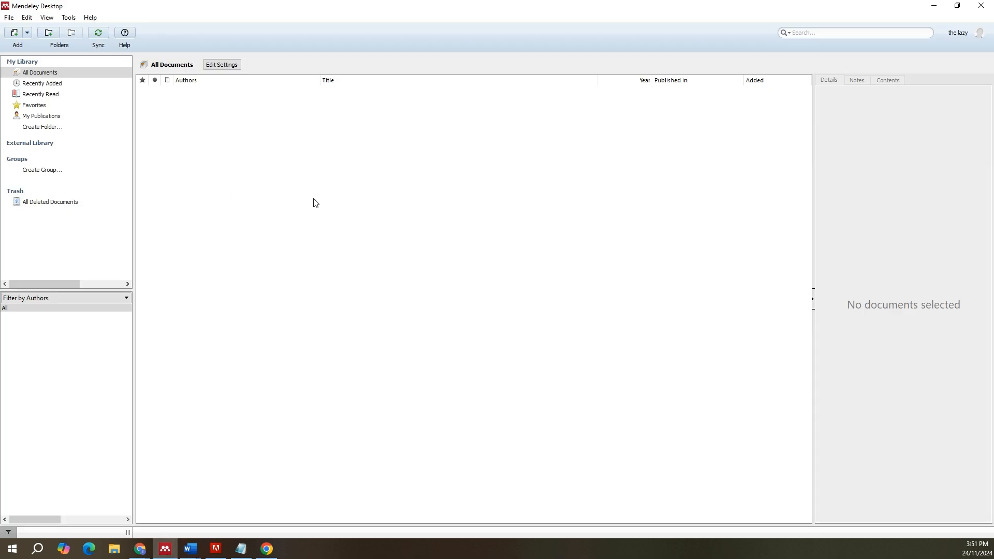
{"action": "left_click", "coordinate": [240, 548]}
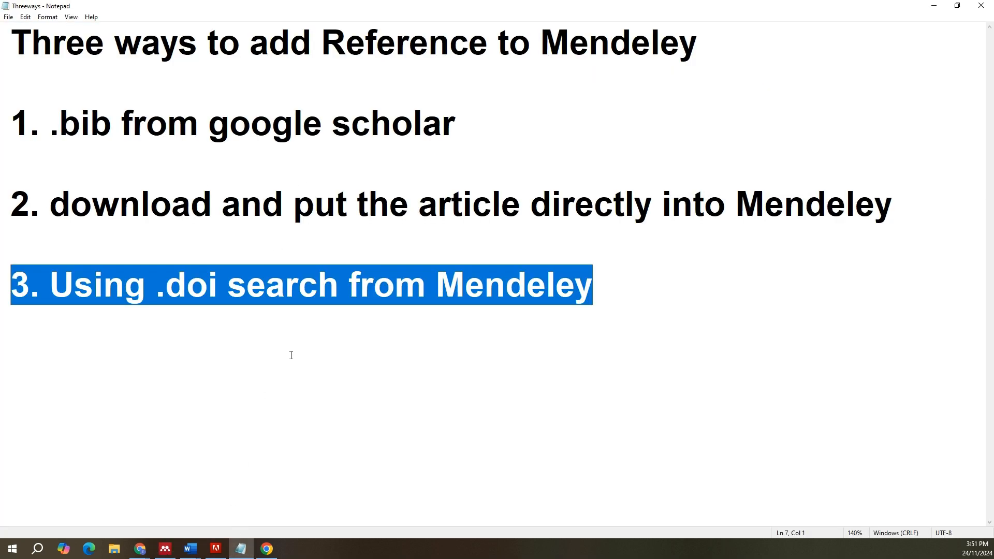
{"action": "left_click", "coordinate": [362, 389]}
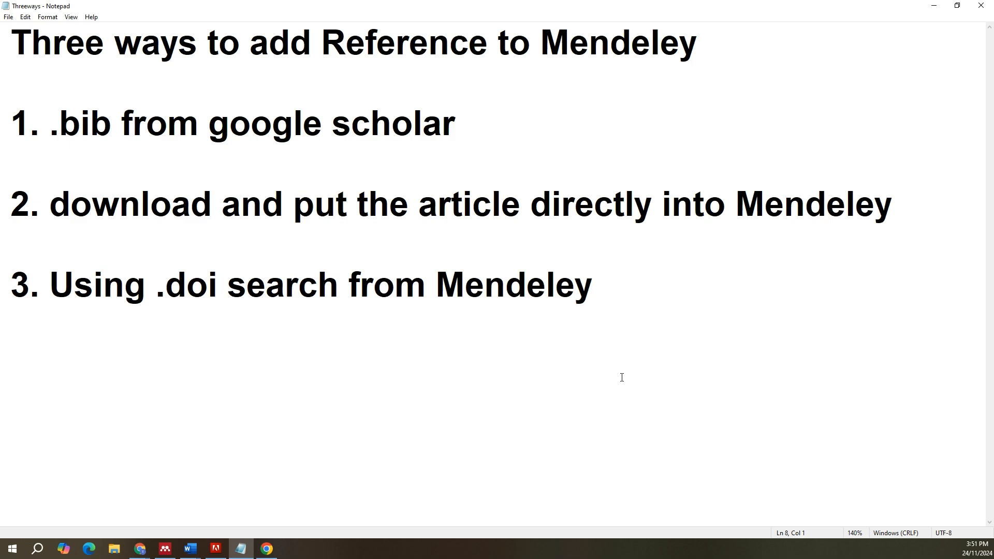
{"action": "left_click_drag", "start_coordinate": [456, 127], "coordinate": [7, 130]}
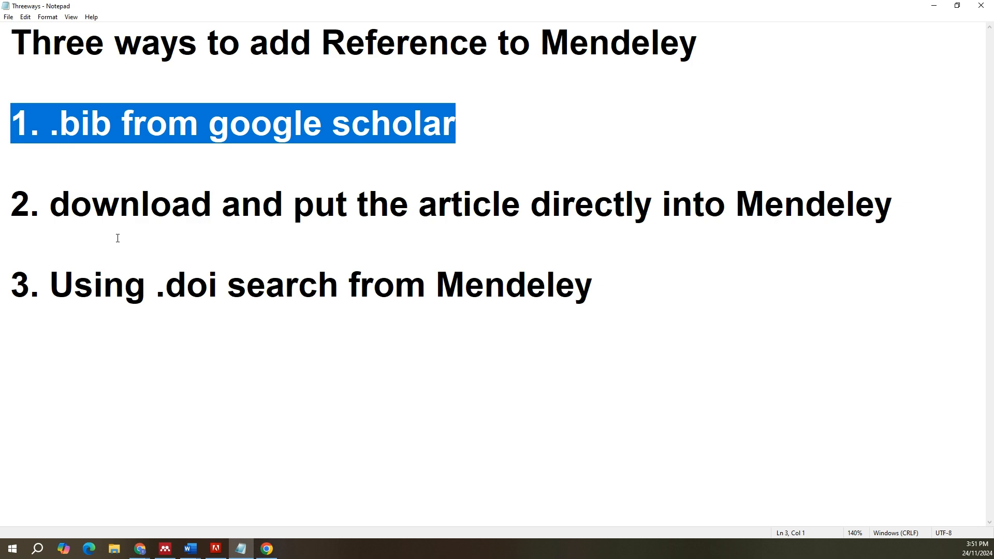
{"action": "left_click", "coordinate": [103, 244]}
{"action": "key", "text": "shift+Up"}
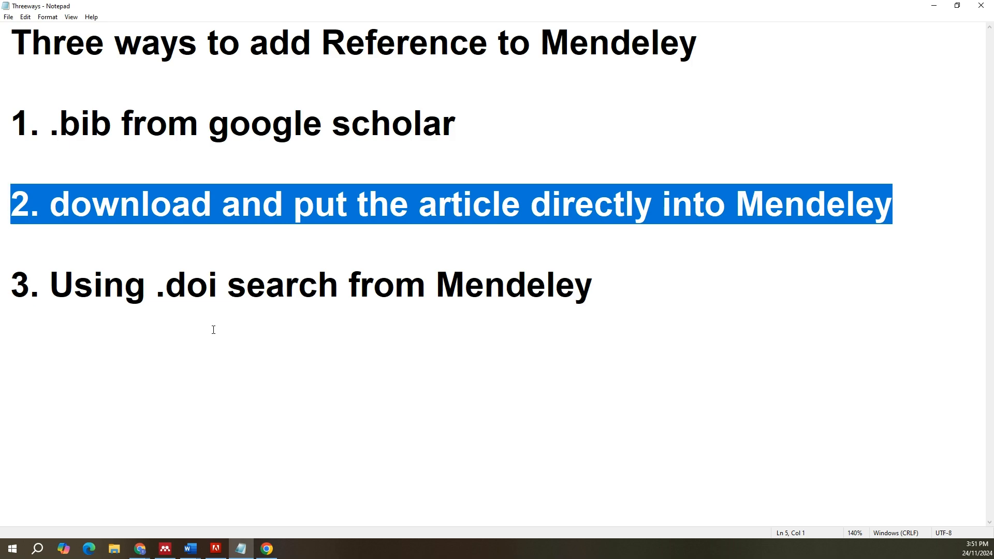
{"action": "left_click", "coordinate": [634, 312]}
{"action": "key", "text": "shift+Up"}
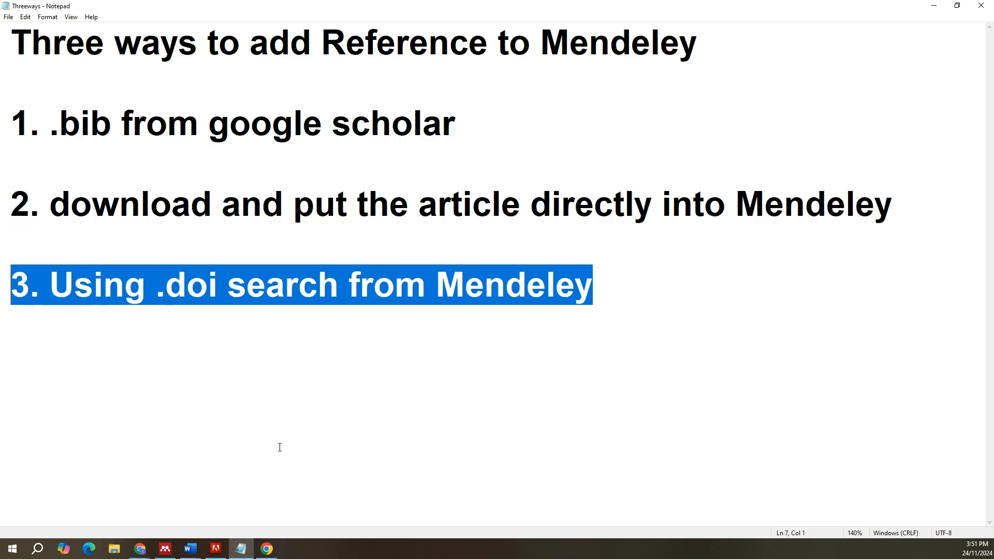
{"action": "left_click", "coordinate": [165, 548]}
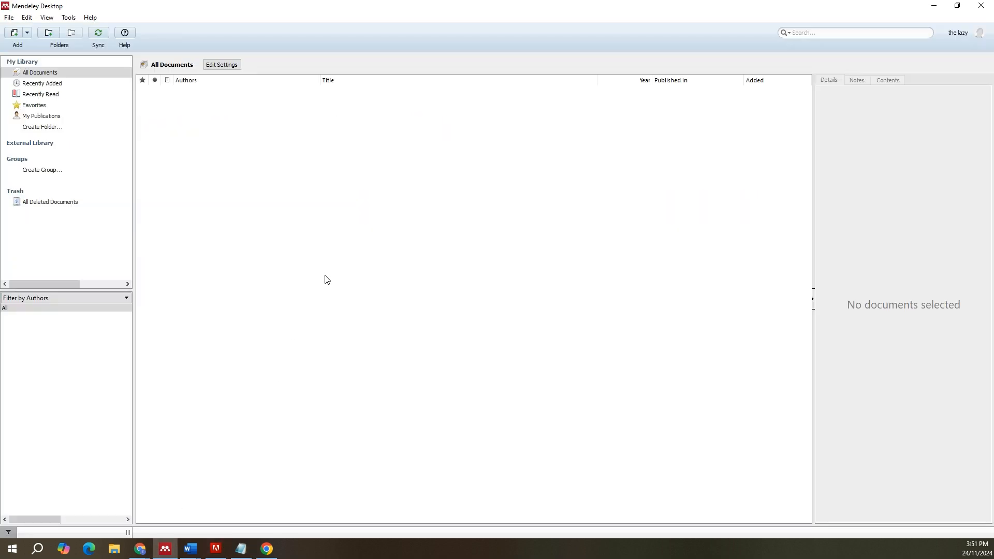
Step: Switch to Google Scholar, download the RefMan citation of "A Review of forest fire combating efforts", import it into Mendeley Desktop and show its details
{"action": "left_click", "coordinate": [266, 548]}
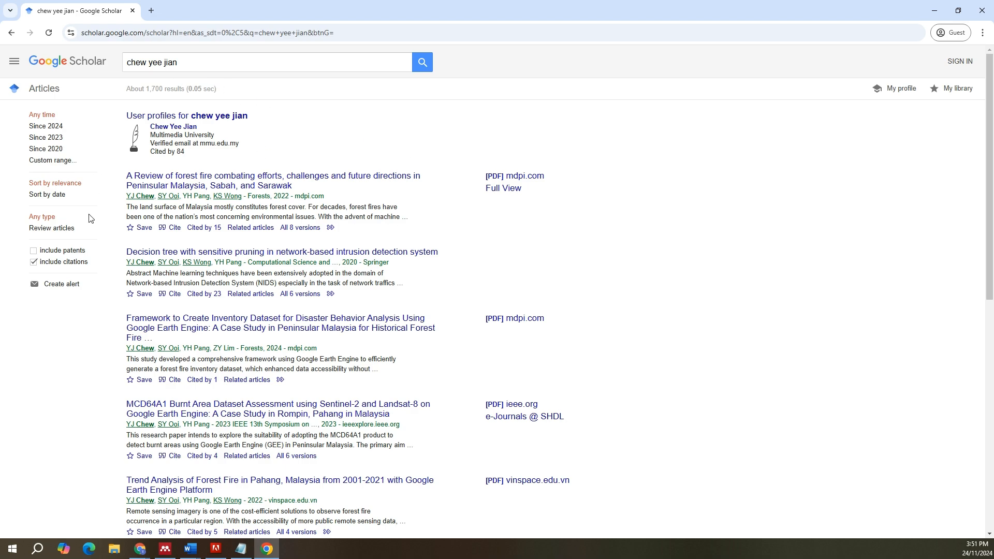
{"action": "left_click", "coordinate": [171, 228]}
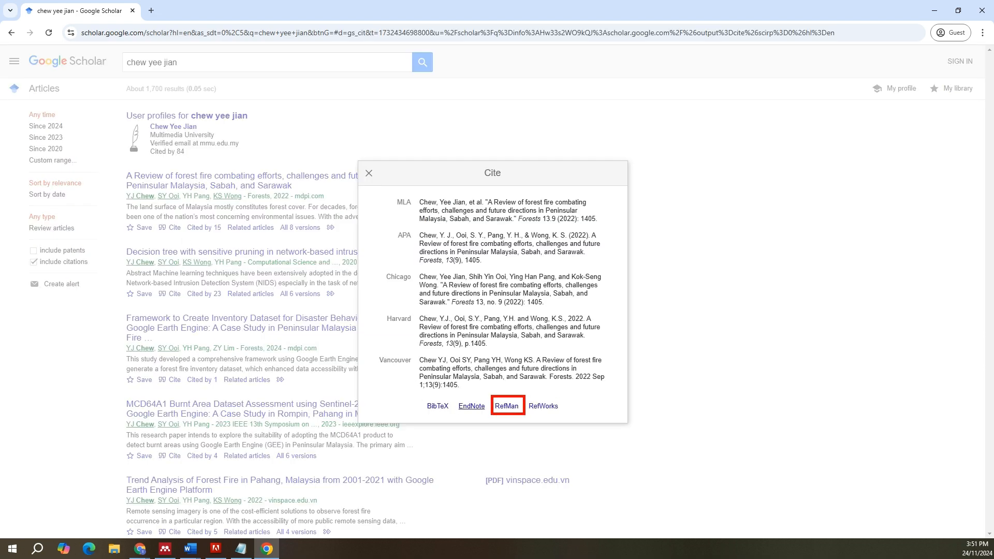
{"action": "left_click", "coordinate": [505, 410]}
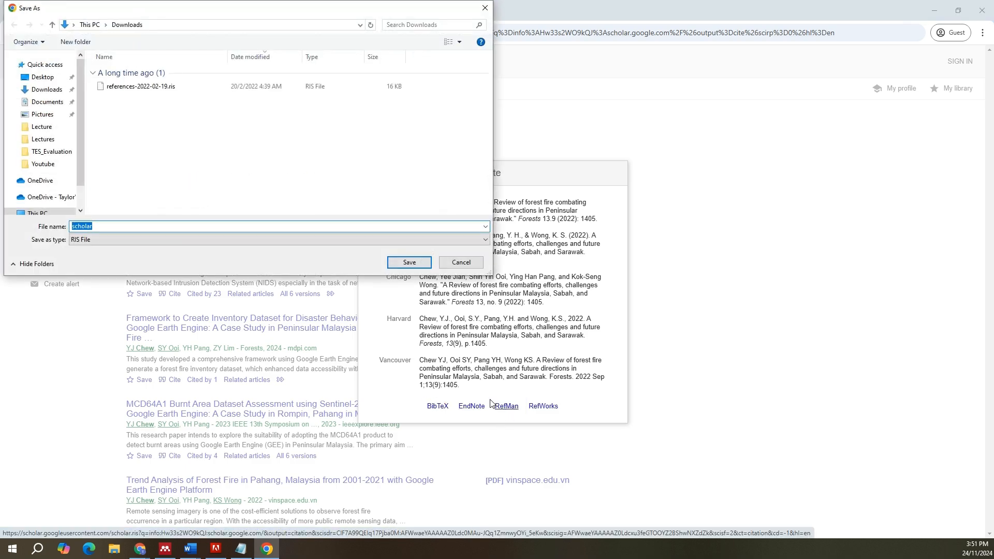
{"action": "left_click", "coordinate": [393, 260]}
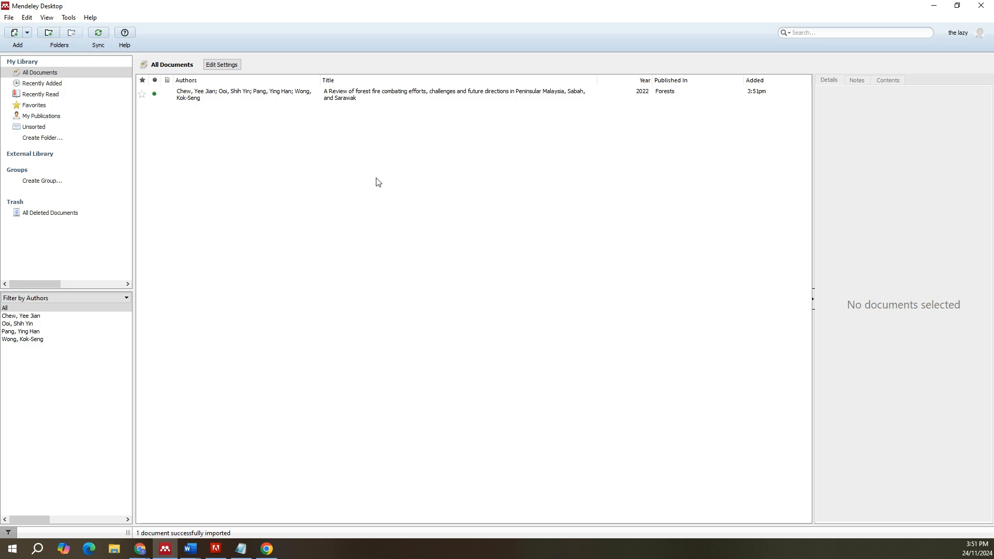
{"action": "left_click", "coordinate": [195, 103]}
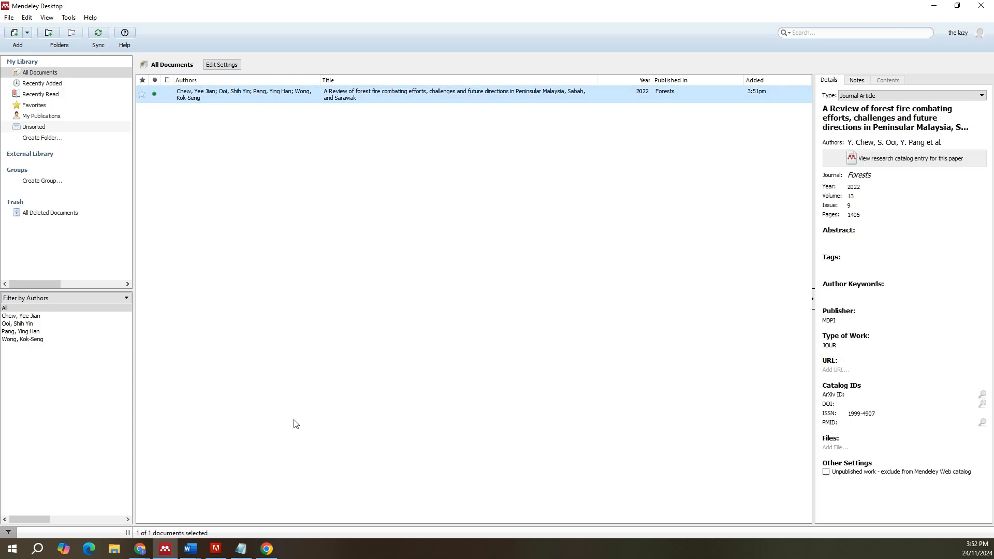
Step: From the Google Scholar results, open "Framework to Create Inventory Dataset for Disaster Behavior Analysis" in a new tab and download its PDF as forests-15-00923-v2
{"action": "left_click", "coordinate": [267, 550]}
{"action": "left_click", "coordinate": [315, 272]}
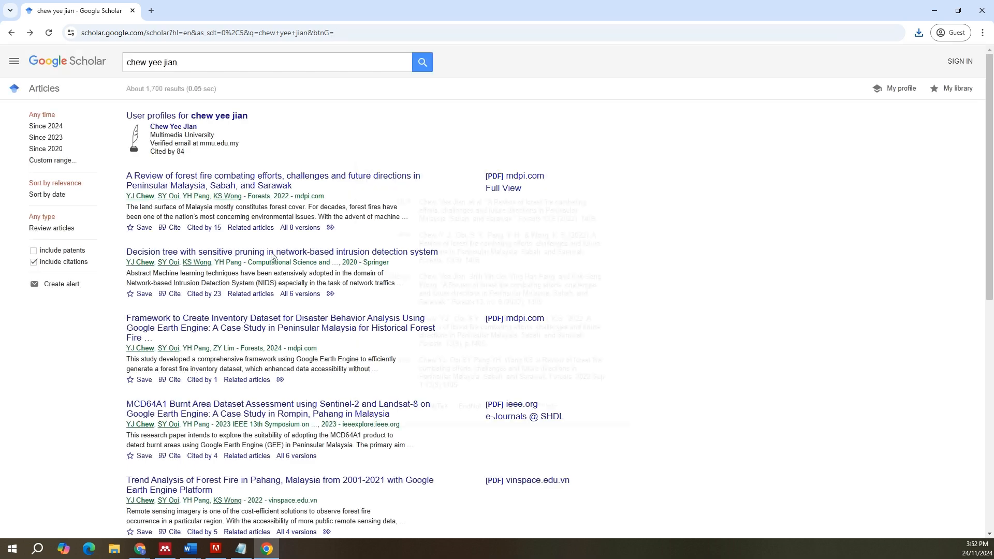
{"action": "right_click", "coordinate": [242, 332]}
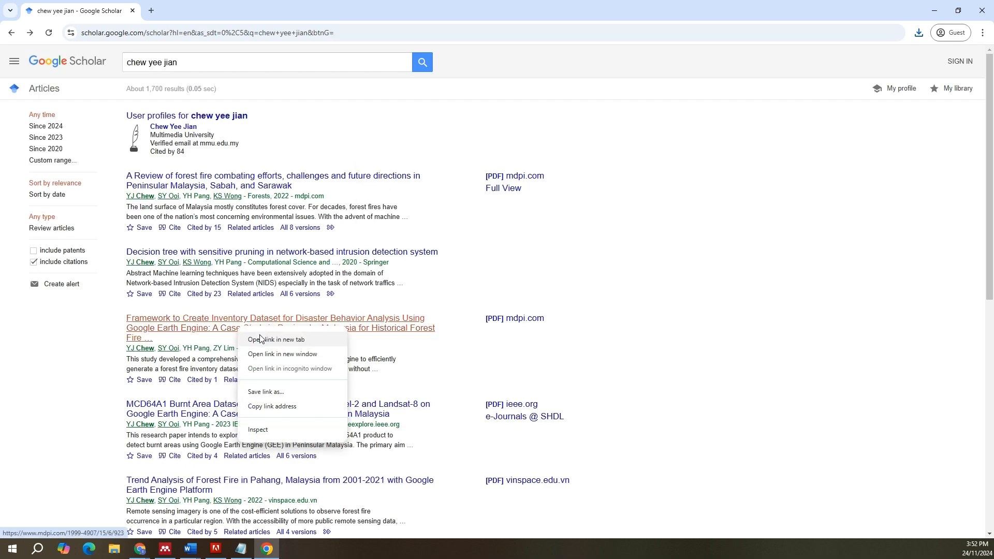
{"action": "left_click", "coordinate": [259, 335]}
{"action": "left_click", "coordinate": [175, 11]}
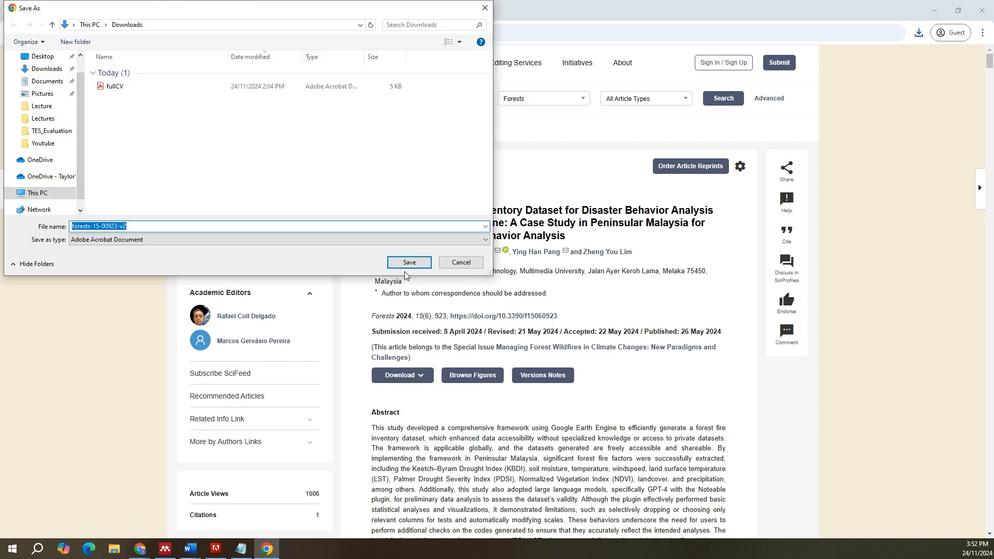
{"action": "key", "text": "Return"}
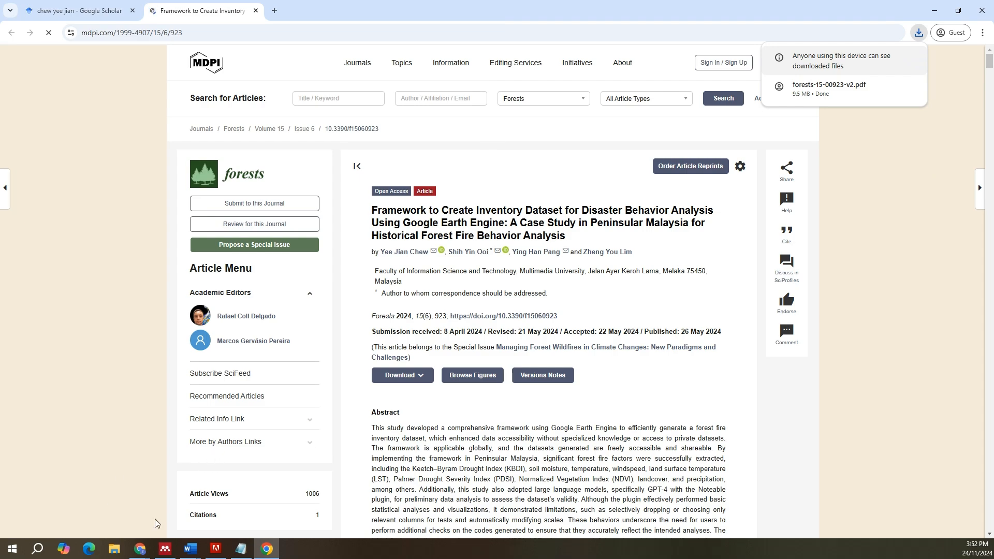
Step: Shrink and rearrange the Mendeley Desktop and Chrome windows so both are accessible on screen together
{"action": "left_click", "coordinate": [165, 549]}
{"action": "left_click_drag", "start_coordinate": [455, 2], "coordinate": [728, 149]}
{"action": "left_click", "coordinate": [809, 96]}
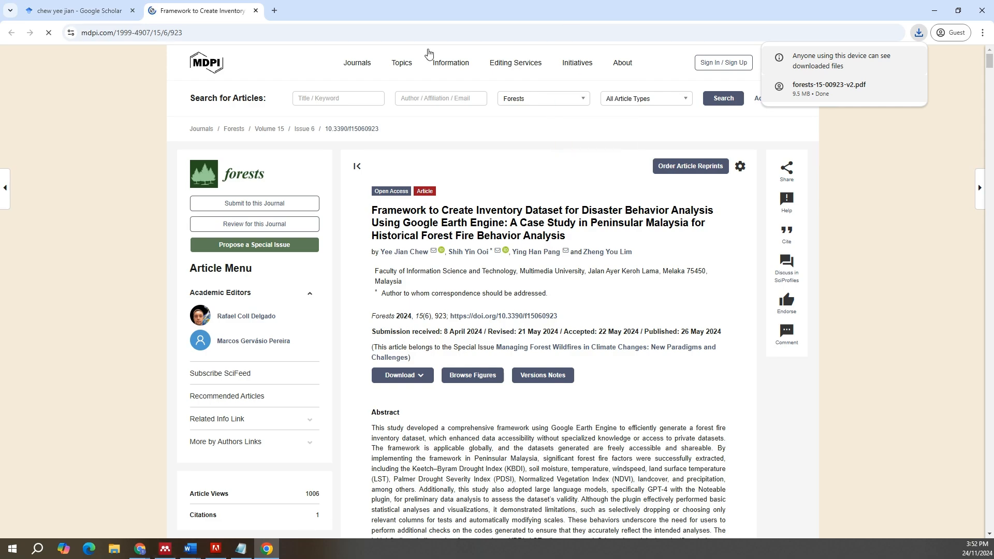
{"action": "left_click_drag", "start_coordinate": [457, 2], "coordinate": [744, 51]}
{"action": "left_click", "coordinate": [166, 549]}
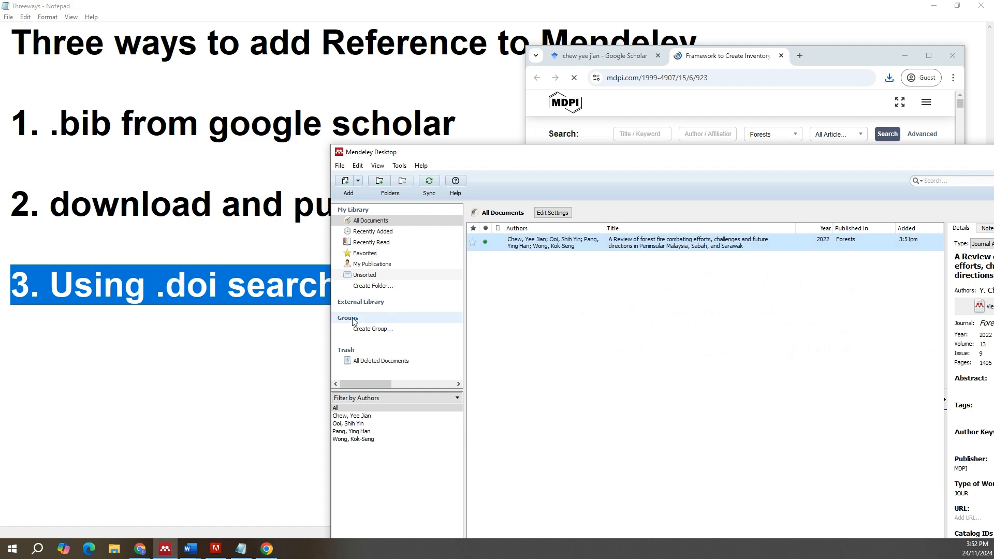
{"action": "left_click_drag", "start_coordinate": [559, 157], "coordinate": [316, 93]}
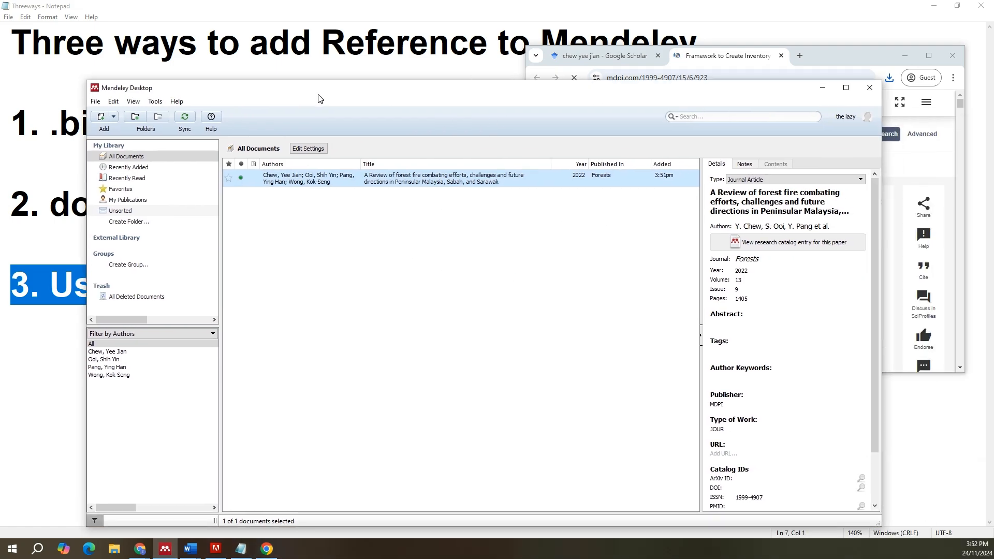
Step: Add the downloaded forests-15-00923-v2.pdf to the Mendeley library and review the imported article's details
{"action": "left_click", "coordinate": [892, 82]}
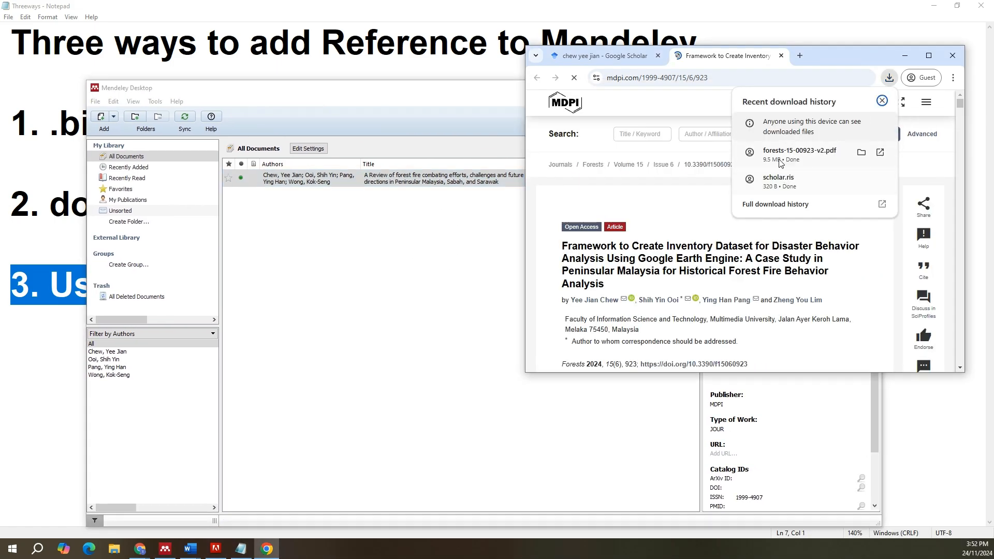
{"action": "left_click_drag", "start_coordinate": [800, 154], "coordinate": [317, 323]}
{"action": "left_click", "coordinate": [467, 292]}
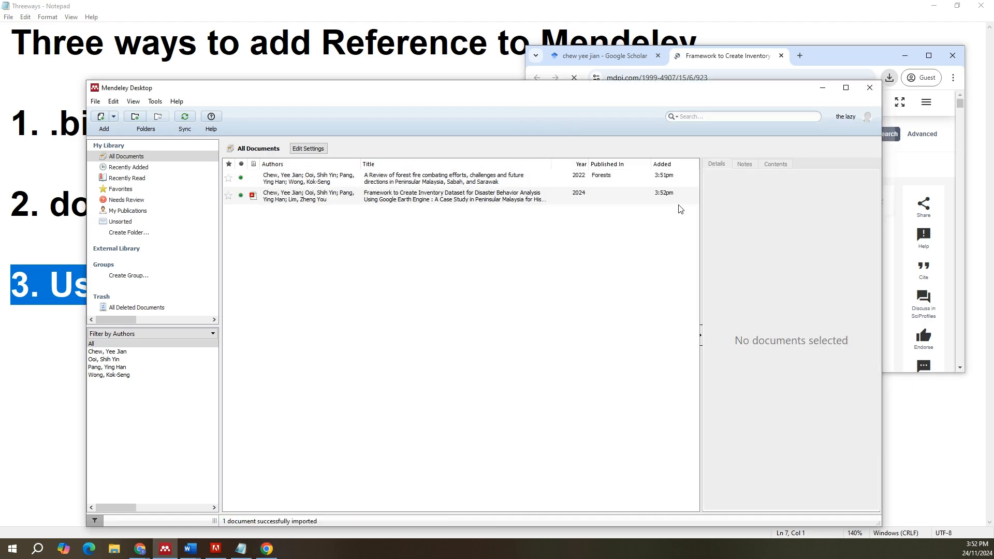
{"action": "left_click", "coordinate": [380, 201]}
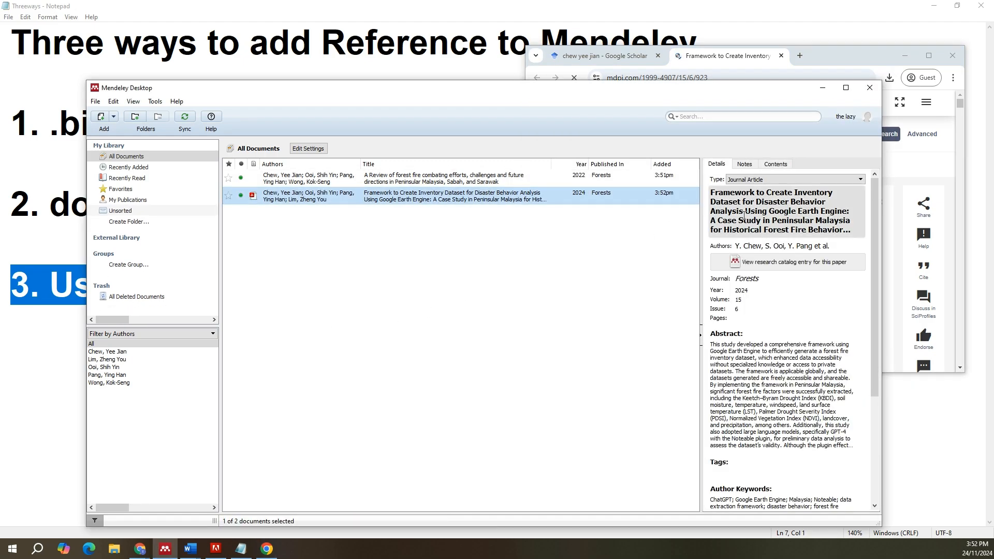
{"action": "scroll", "coordinate": [771, 337], "scroll_direction": "down", "scroll_amount": 5}
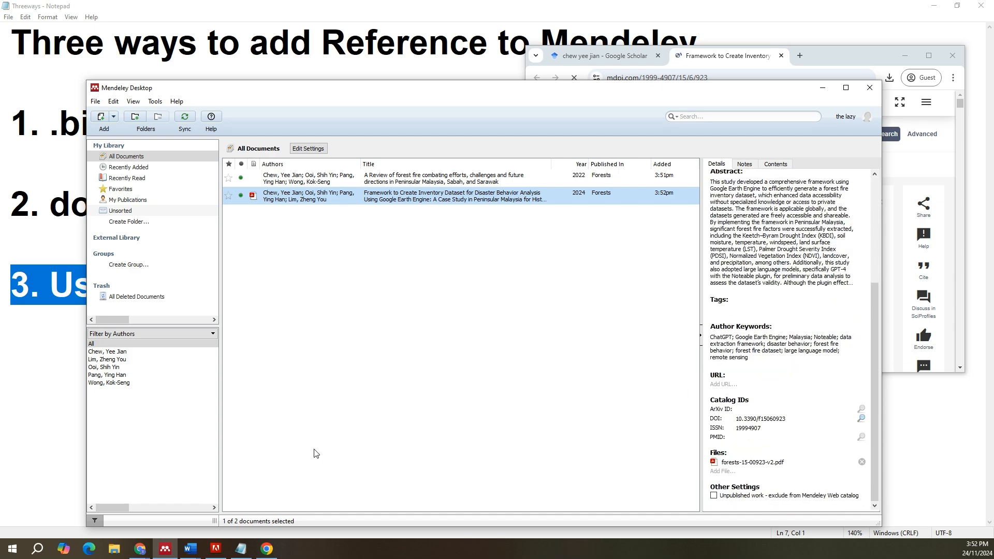
Step: Return to Google Scholar in Chrome, open the "Decision tree with sensitive pruning" article in a new tab and accept all cookies
{"action": "left_click", "coordinate": [266, 549]}
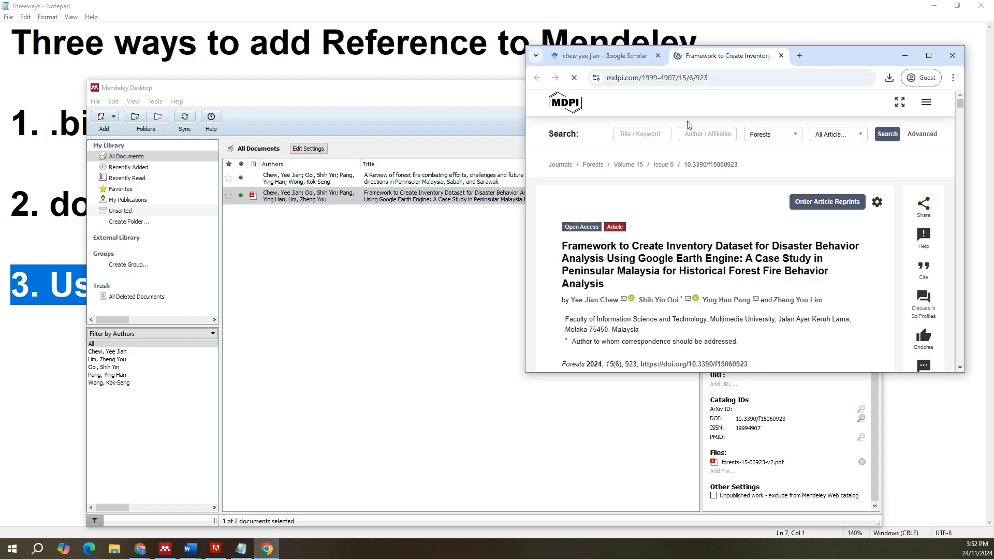
{"action": "double_click", "coordinate": [838, 58]}
{"action": "left_click", "coordinate": [77, 11]}
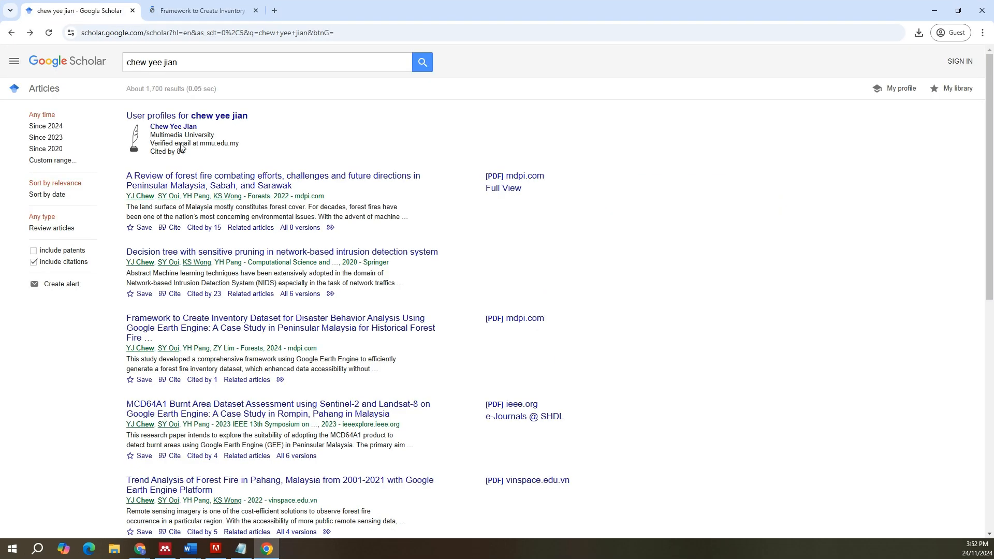
{"action": "right_click", "coordinate": [200, 267]}
{"action": "left_click", "coordinate": [235, 270]}
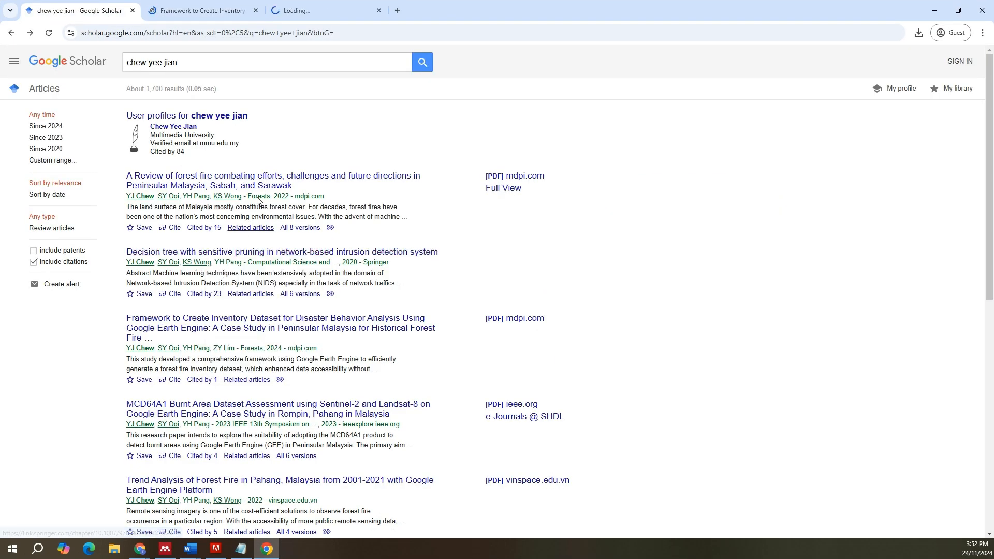
{"action": "left_click", "coordinate": [307, 15]}
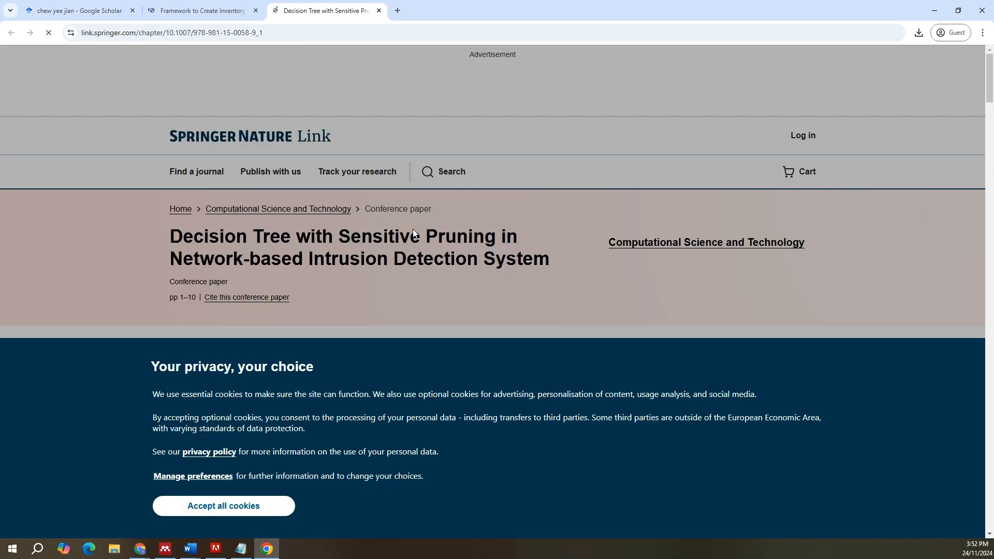
{"action": "left_click", "coordinate": [228, 506]}
Step: Copy the DOI link from the "About this paper" section of the Springer article page
{"action": "scroll", "coordinate": [151, 369], "scroll_direction": "down", "scroll_amount": 8}
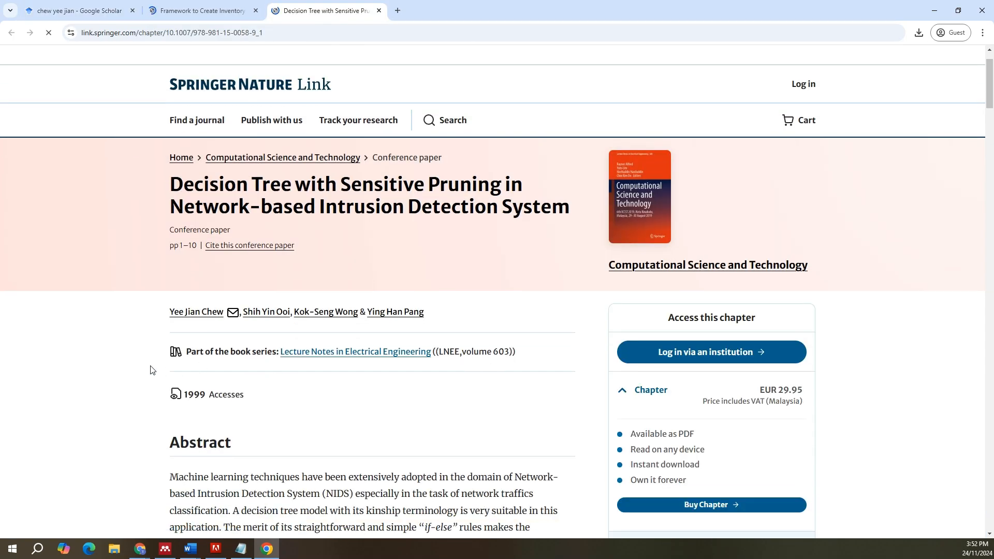
{"action": "scroll", "coordinate": [150, 369], "scroll_direction": "down", "scroll_amount": 20}
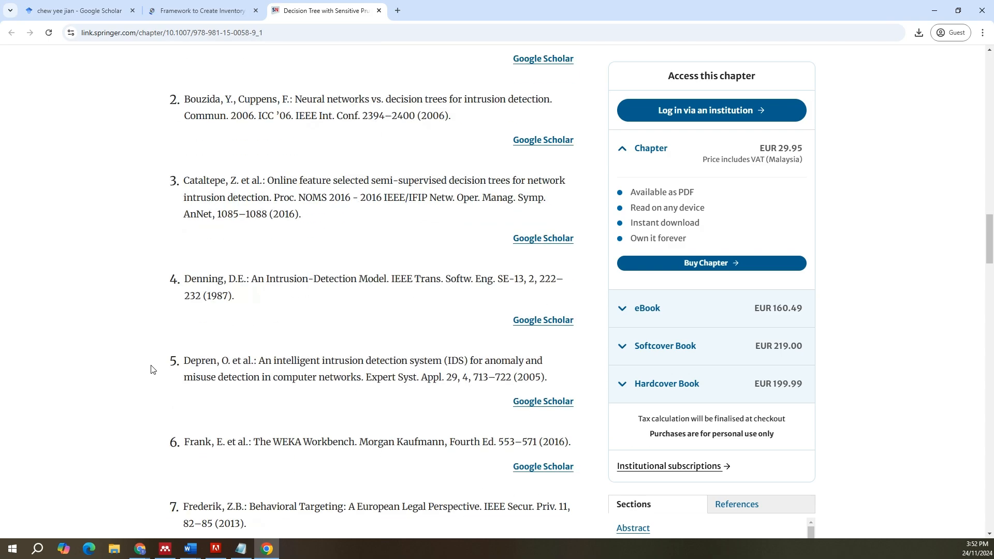
{"action": "scroll", "coordinate": [151, 370], "scroll_direction": "down", "scroll_amount": 15}
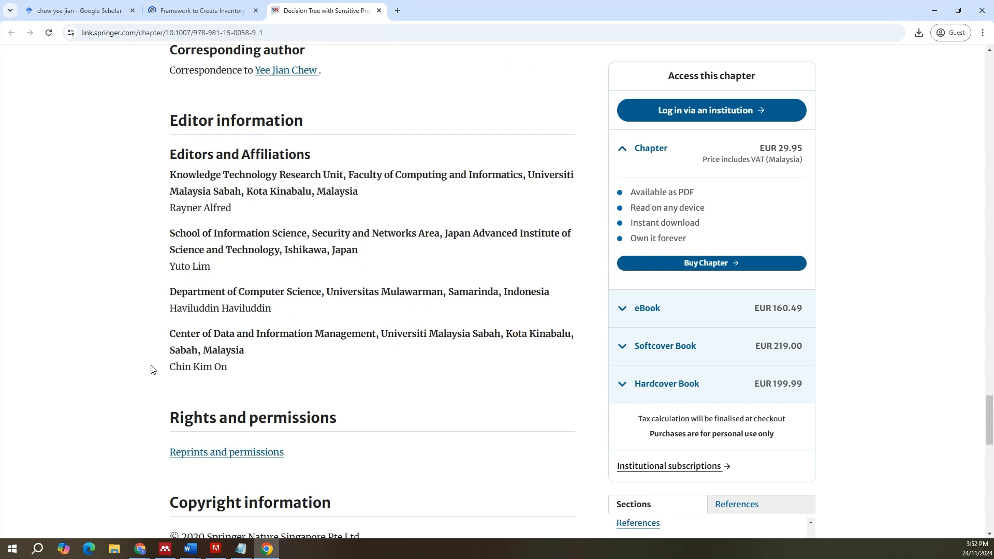
{"action": "scroll", "coordinate": [151, 369], "scroll_direction": "down", "scroll_amount": 10}
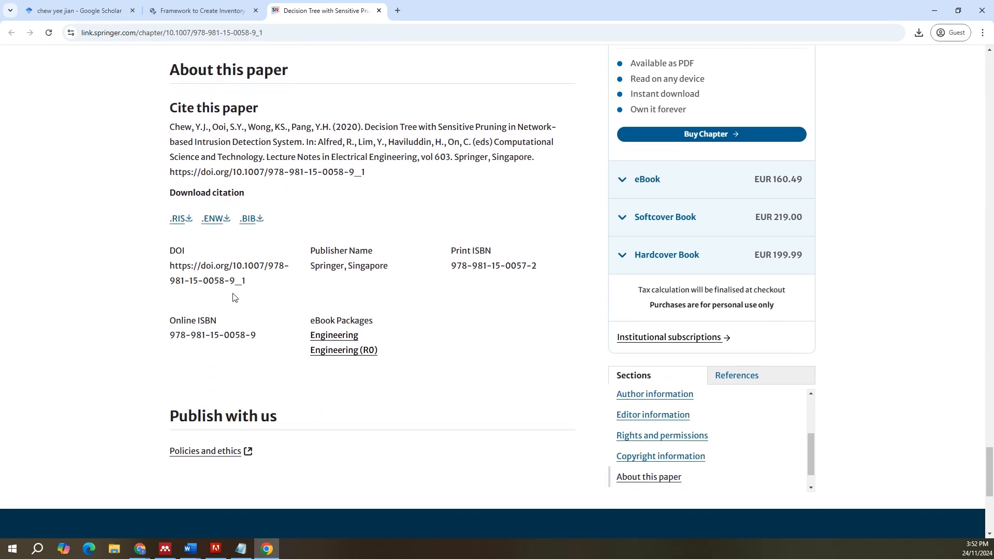
{"action": "left_click_drag", "start_coordinate": [253, 285], "coordinate": [175, 266]}
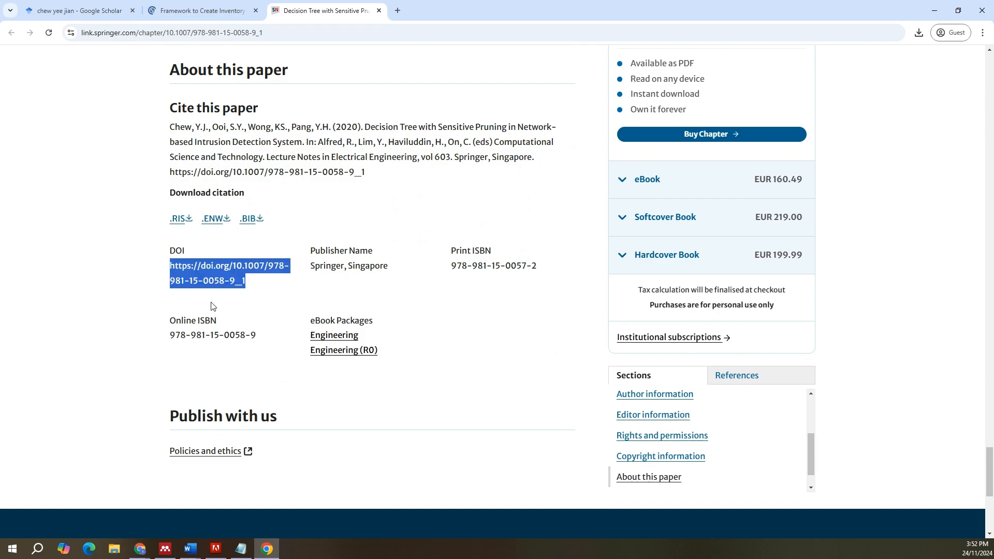
{"action": "mouse_move", "coordinate": [169, 548]}
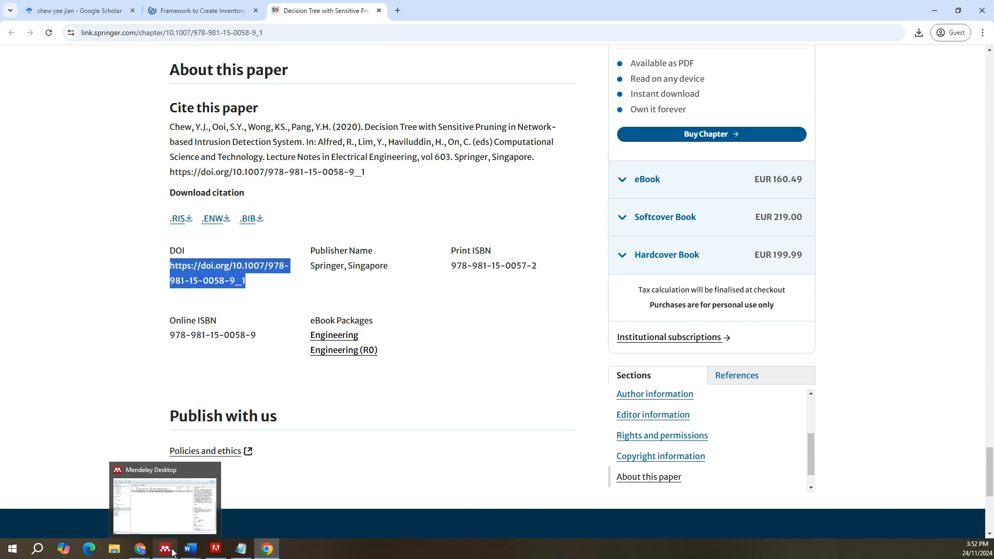
{"action": "left_click", "coordinate": [156, 502]}
{"action": "double_click", "coordinate": [356, 99]}
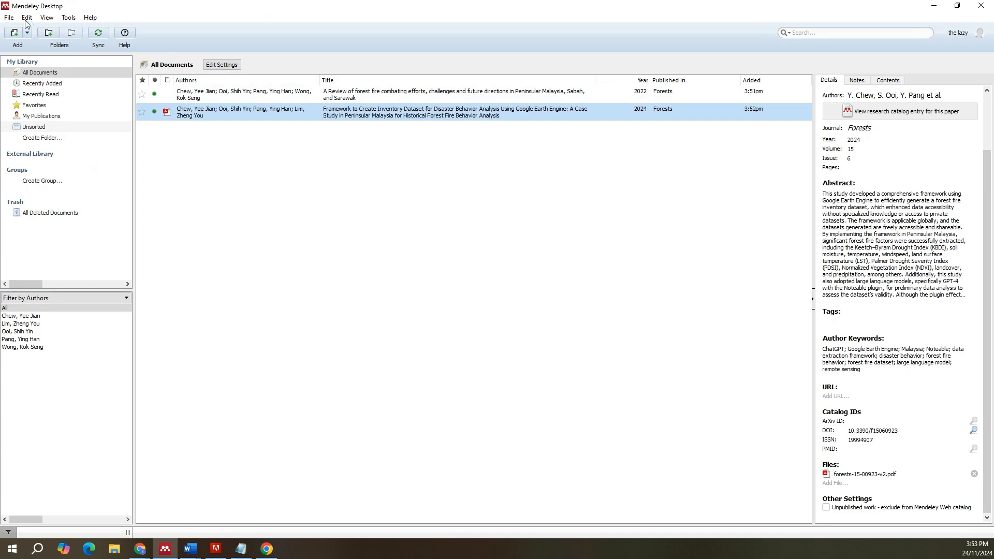
{"action": "left_click", "coordinate": [27, 32]}
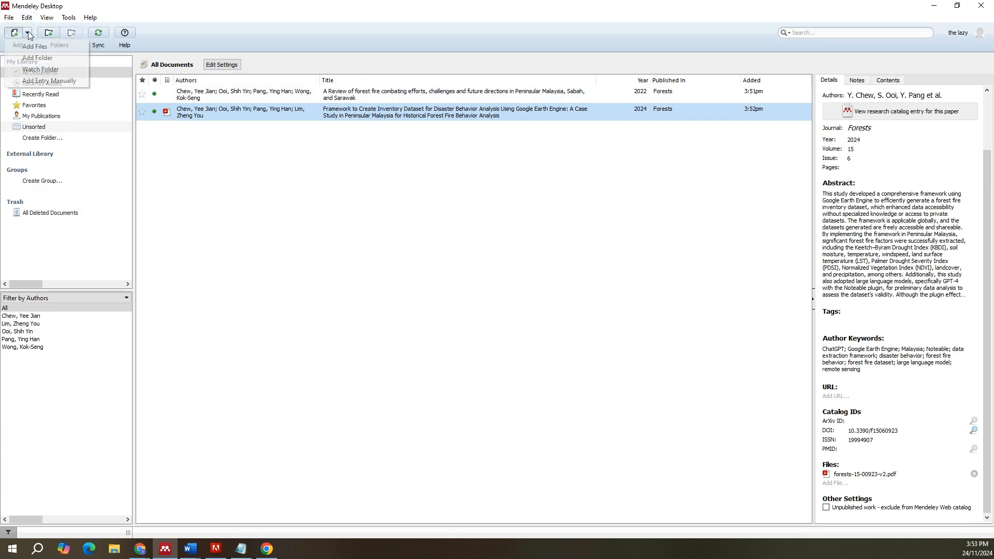
{"action": "left_click", "coordinate": [49, 81]}
{"action": "scroll", "coordinate": [461, 274], "scroll_direction": "down", "scroll_amount": 5}
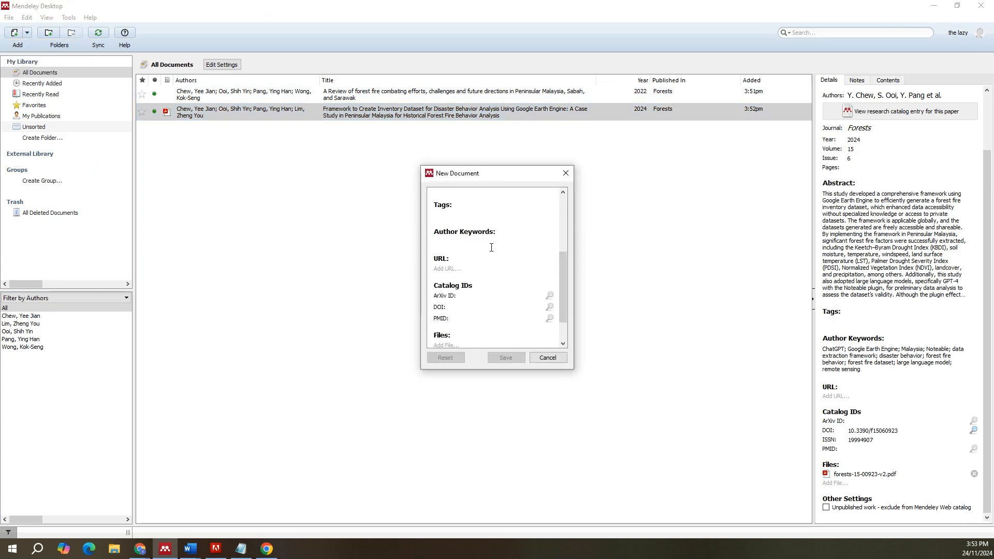
{"action": "left_click", "coordinate": [458, 270]}
{"action": "key", "text": "ctrl+v"}
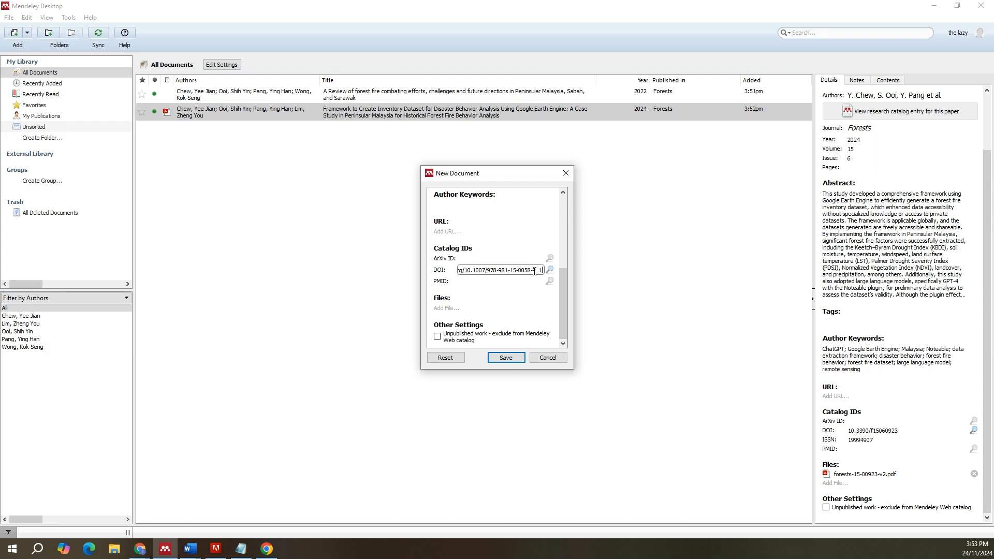
{"action": "left_click", "coordinate": [550, 270]}
Step: Check the retrieved details of the "Decision Tree with Sensitive Pruning" entry and save it to the library
{"action": "scroll", "coordinate": [530, 281], "scroll_direction": "up", "scroll_amount": 5}
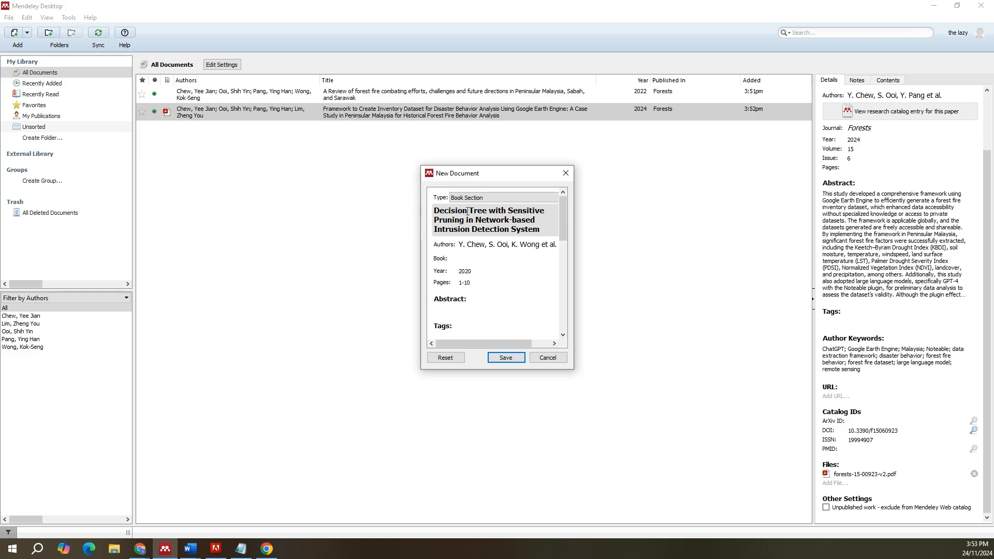
{"action": "scroll", "coordinate": [466, 223], "scroll_direction": "down", "scroll_amount": 10}
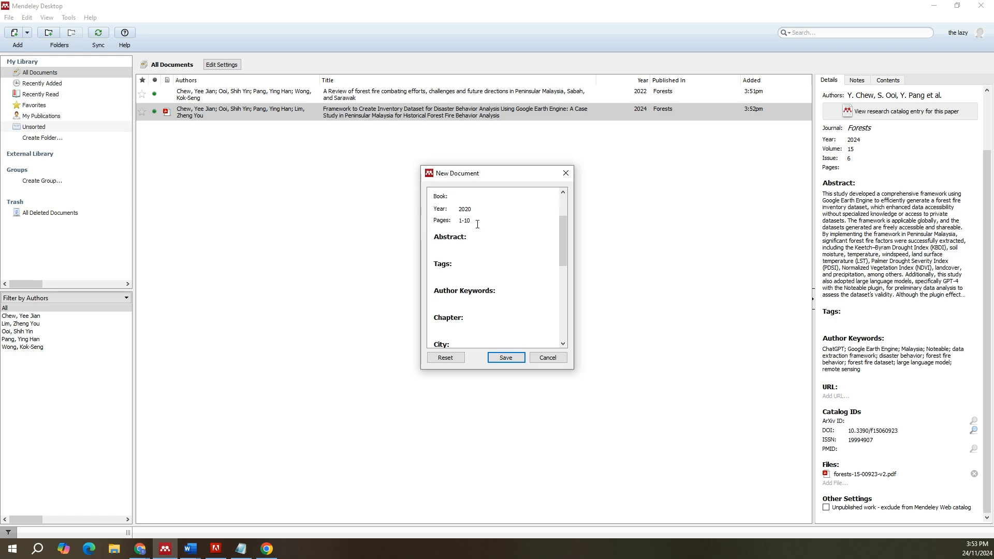
{"action": "scroll", "coordinate": [484, 265], "scroll_direction": "up", "scroll_amount": 5}
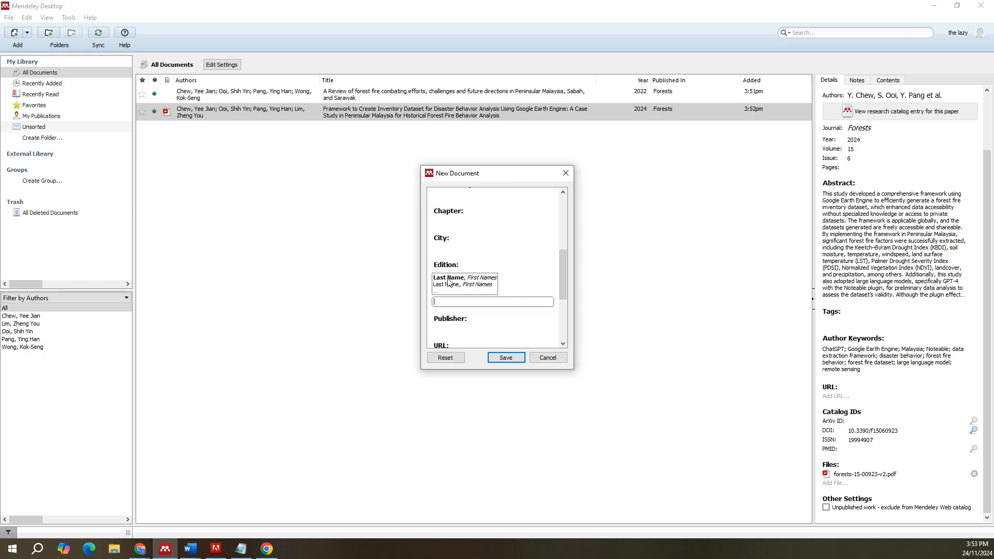
{"action": "scroll", "coordinate": [476, 272], "scroll_direction": "up", "scroll_amount": 1}
{"action": "scroll", "coordinate": [479, 271], "scroll_direction": "up", "scroll_amount": 4}
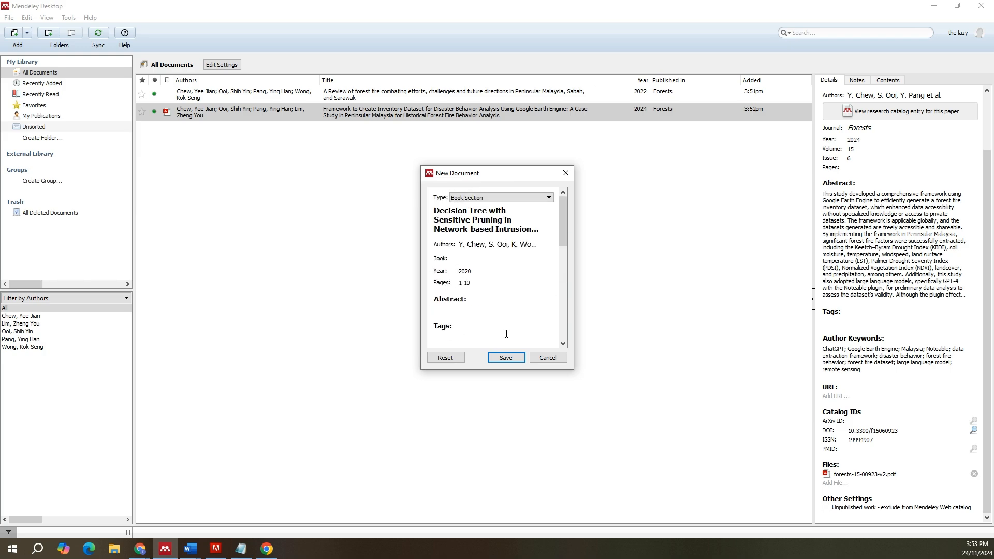
{"action": "left_click", "coordinate": [506, 358]}
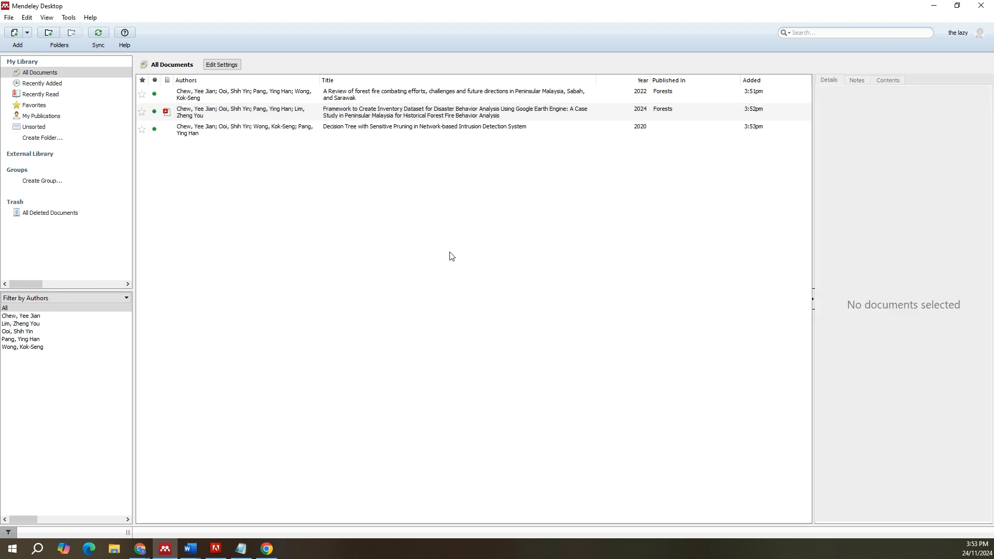
Step: Switch to the Mendeley_Present document in Word and write "Research shows that" under the "Mendeley – In-text Citation (APA)" heading
{"action": "left_click", "coordinate": [399, 99]}
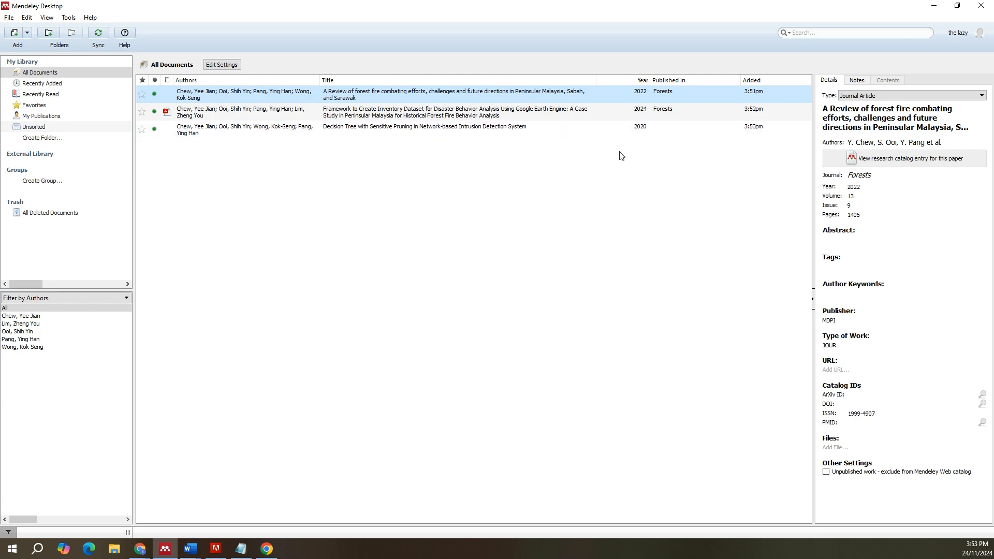
{"action": "left_click", "coordinate": [934, 8]}
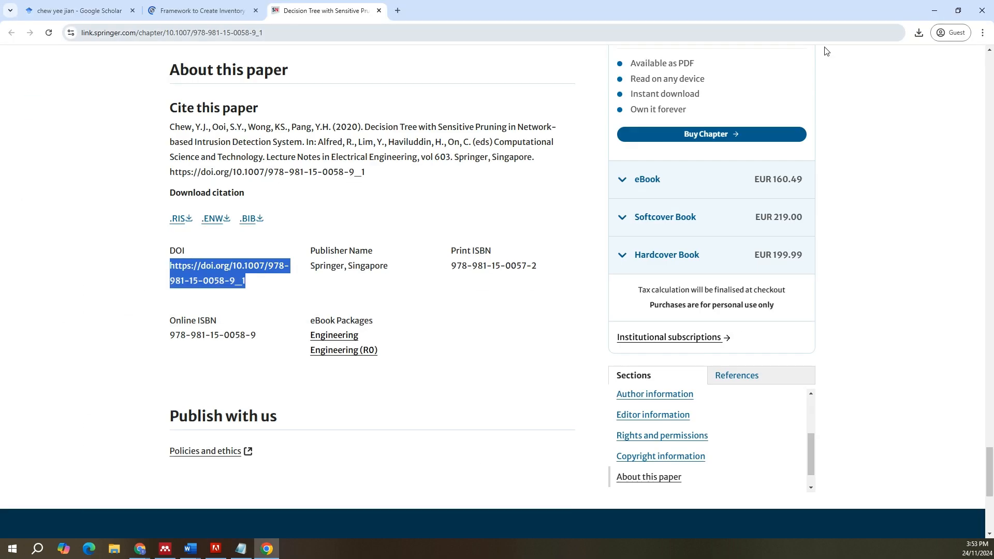
{"action": "mouse_move", "coordinate": [190, 548]}
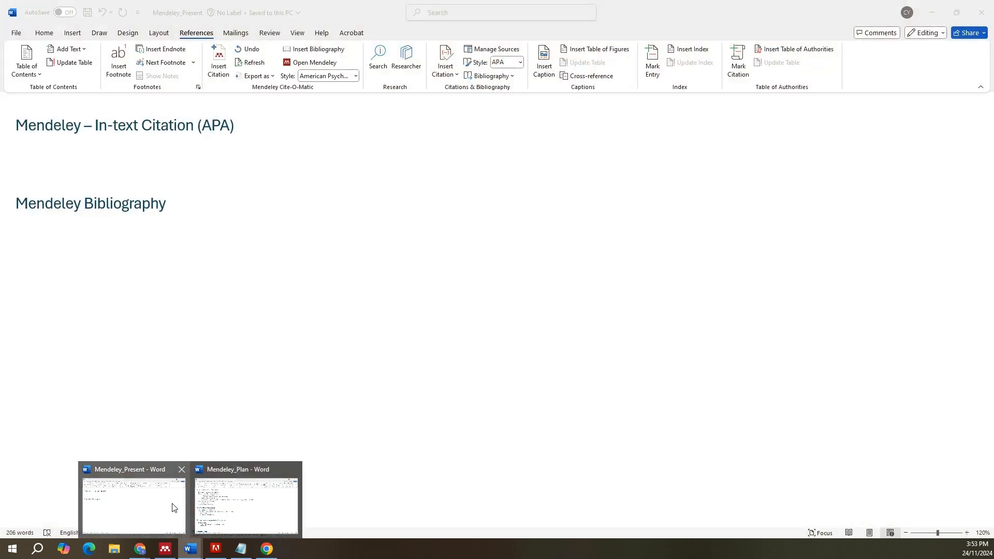
{"action": "left_click", "coordinate": [173, 508]}
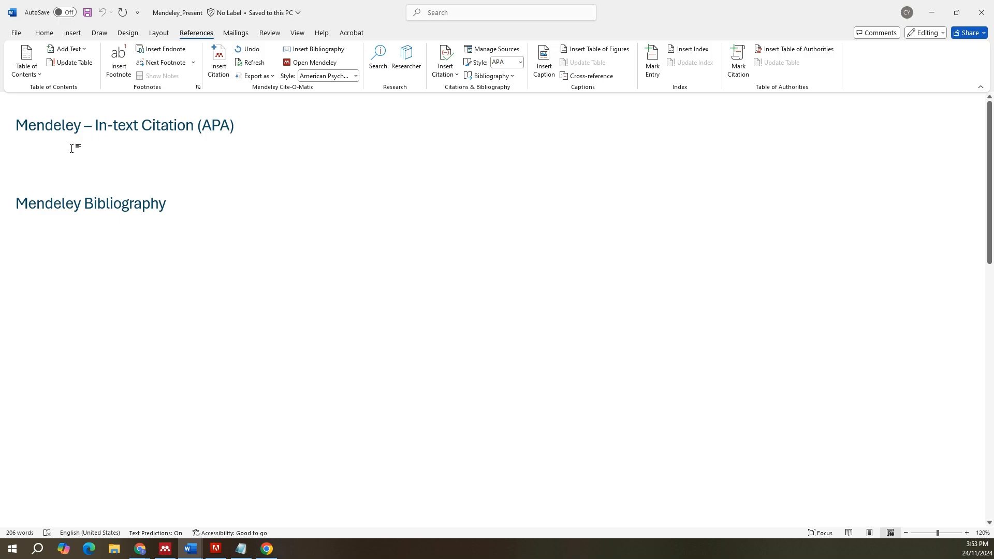
{"action": "type", "text": "Research shows"}
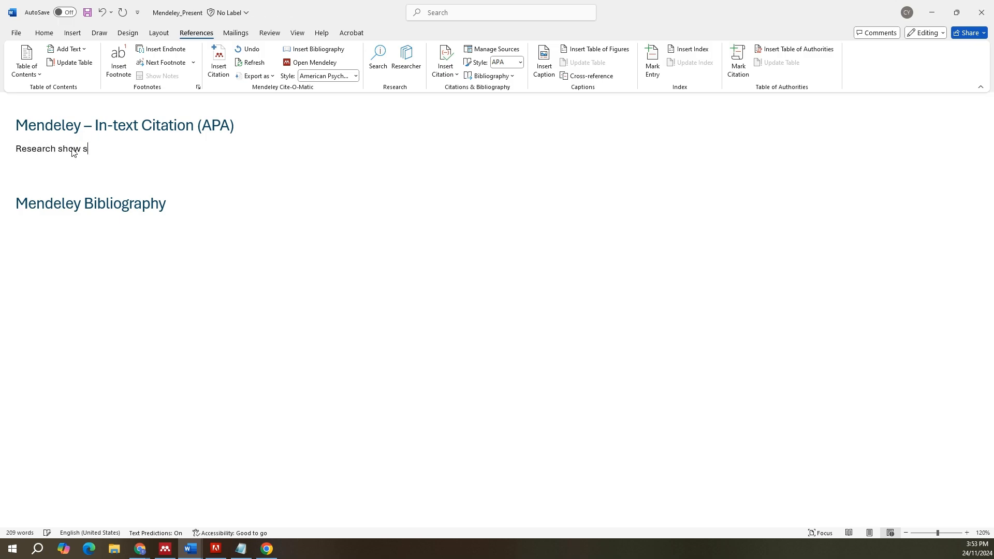
{"action": "type", "text": " that."}
{"action": "key", "text": "BackSpace"}
{"action": "key", "text": "BackSpace"}
Step: Insert a Mendeley citation for the 2022 paper "A Review of forest fire combating efforts" after "Research shows that"
{"action": "left_click", "coordinate": [218, 62]}
{"action": "type", "text": "chew y"}
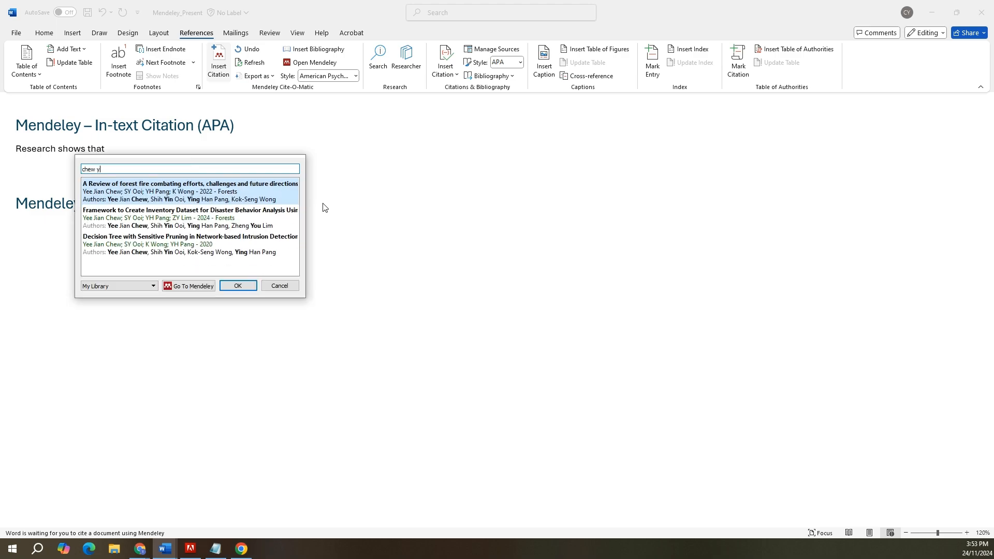
{"action": "type", "text": "ee"}
{"action": "left_click", "coordinate": [249, 202]}
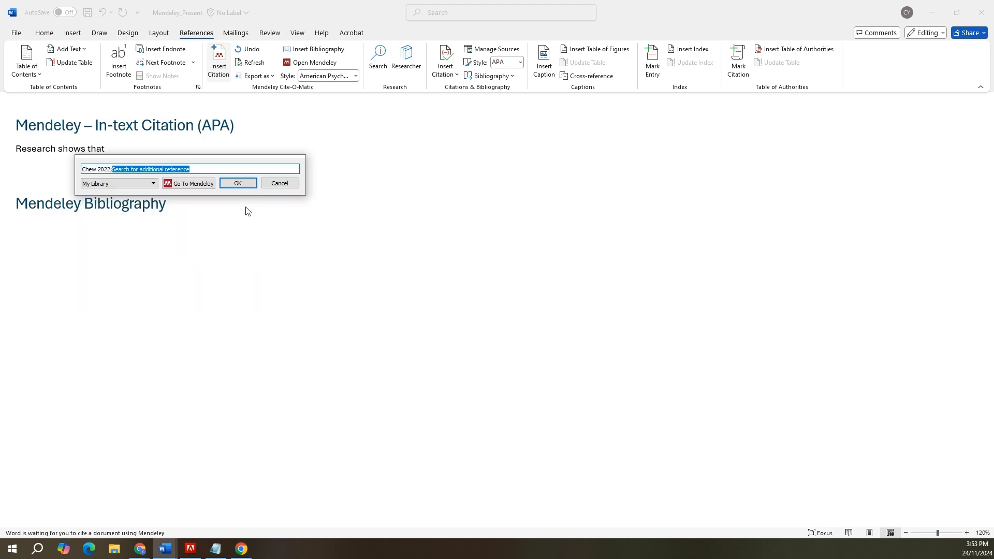
{"action": "left_click", "coordinate": [239, 183]}
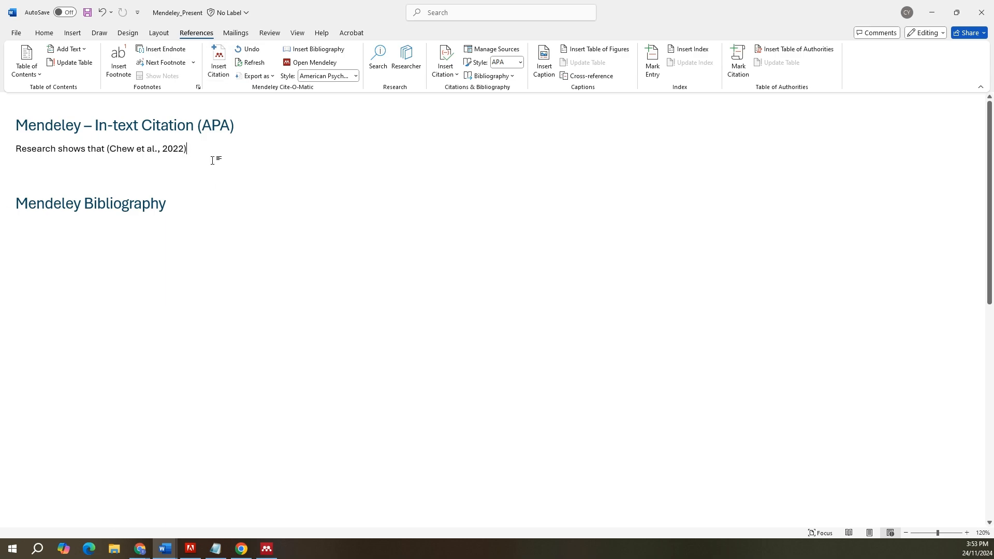
Step: End the cited sentence with a period and insert the Mendeley bibliography under the "Mendeley Bibliography" heading
{"action": "type", "text": "."}
{"action": "key", "text": "Return"}
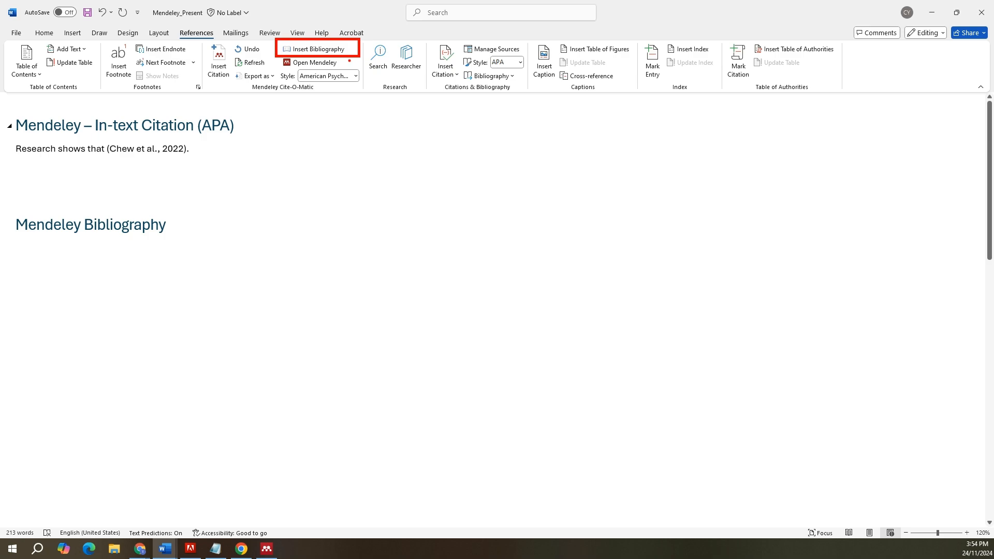
{"action": "left_click", "coordinate": [329, 52]}
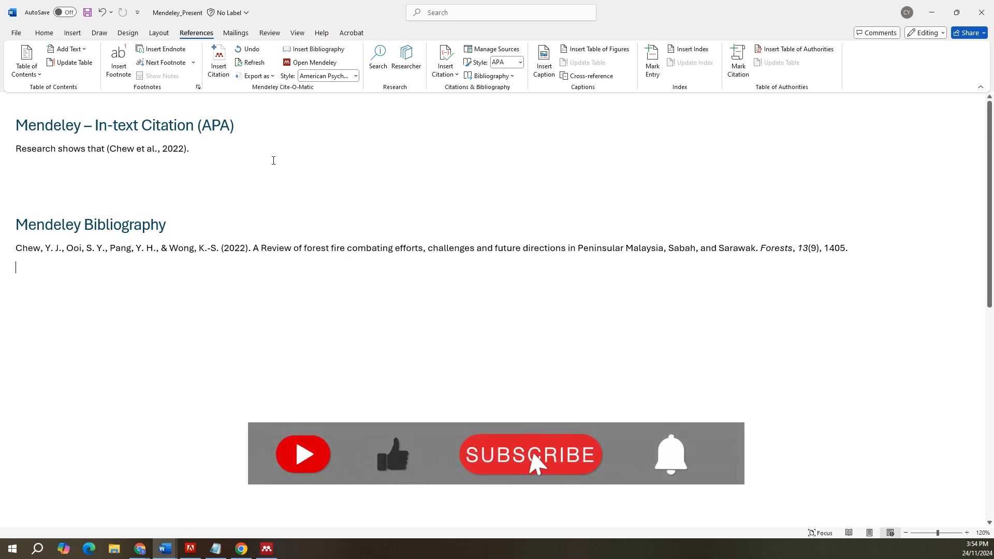
Step: On a new line below the first sentence, insert one combined citation for the 2024 "Framework to Create Inventory Dataset" and 2020 "Decision Tree with Sensitive Pruning" papers
{"action": "left_click", "coordinate": [250, 151]}
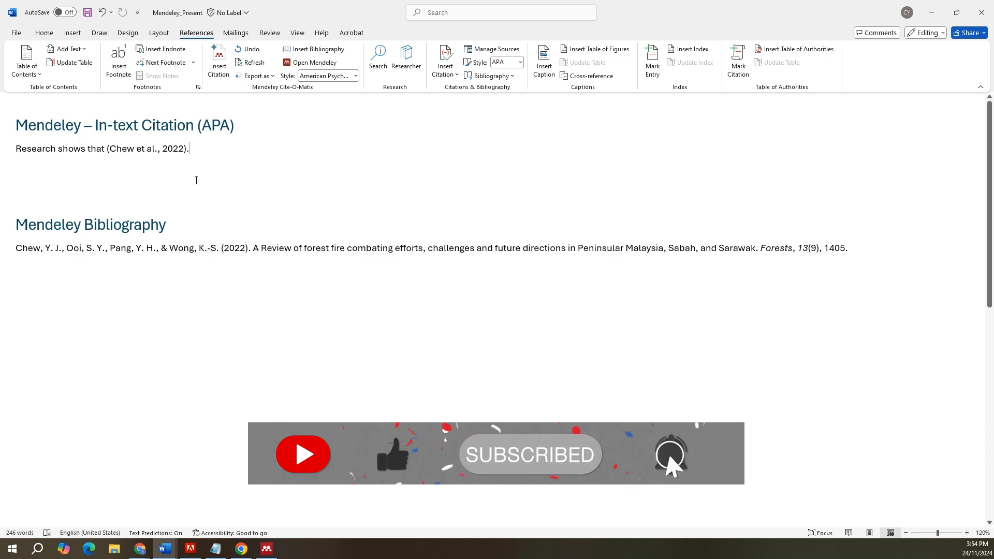
{"action": "key", "text": "Return"}
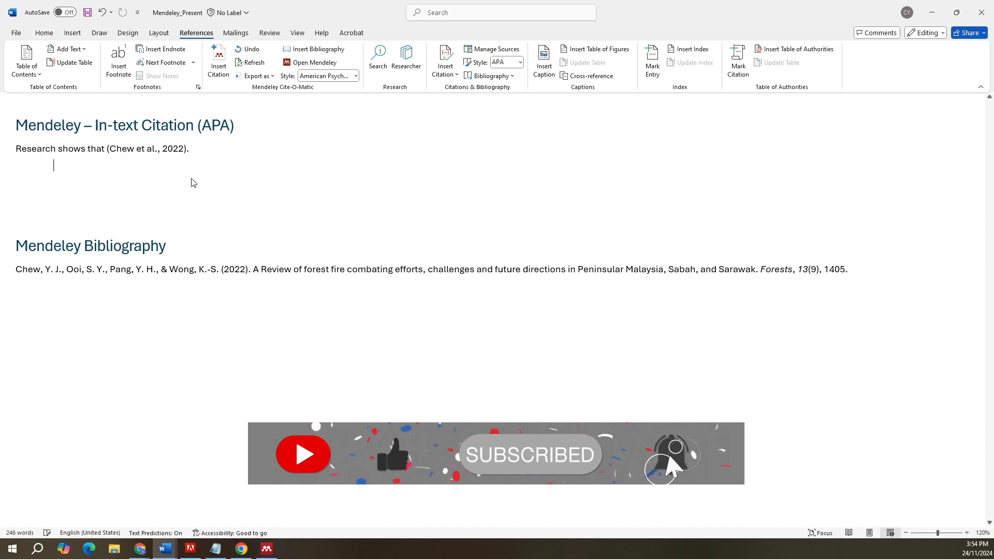
{"action": "left_click", "coordinate": [217, 62]}
{"action": "type", "text": "chew ye"}
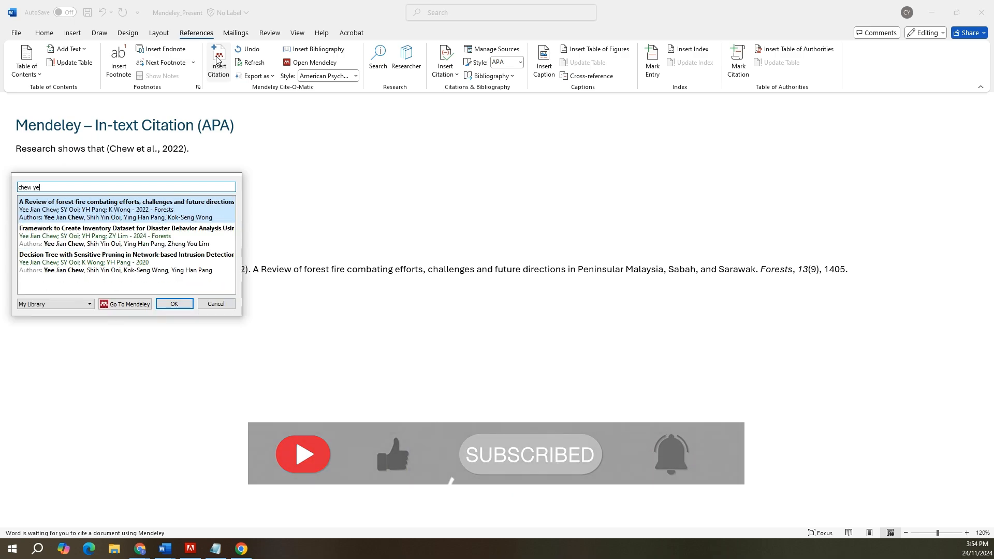
{"action": "type", "text": "e jian"}
{"action": "key", "text": "Down"}
{"action": "key", "text": "Return"}
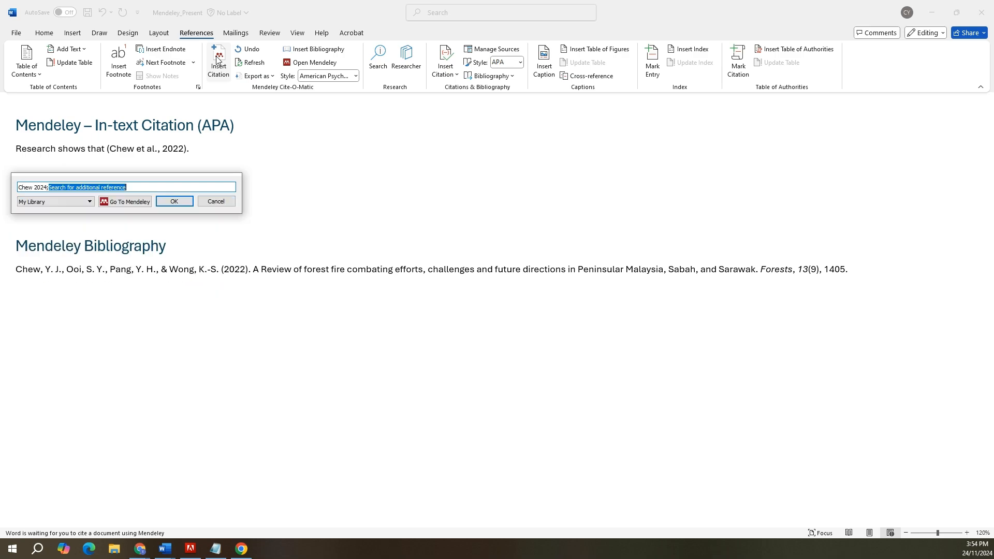
{"action": "type", "text": "chew yee jia"}
{"action": "key", "text": "Down"}
{"action": "key", "text": "Down"}
{"action": "key", "text": "Return"}
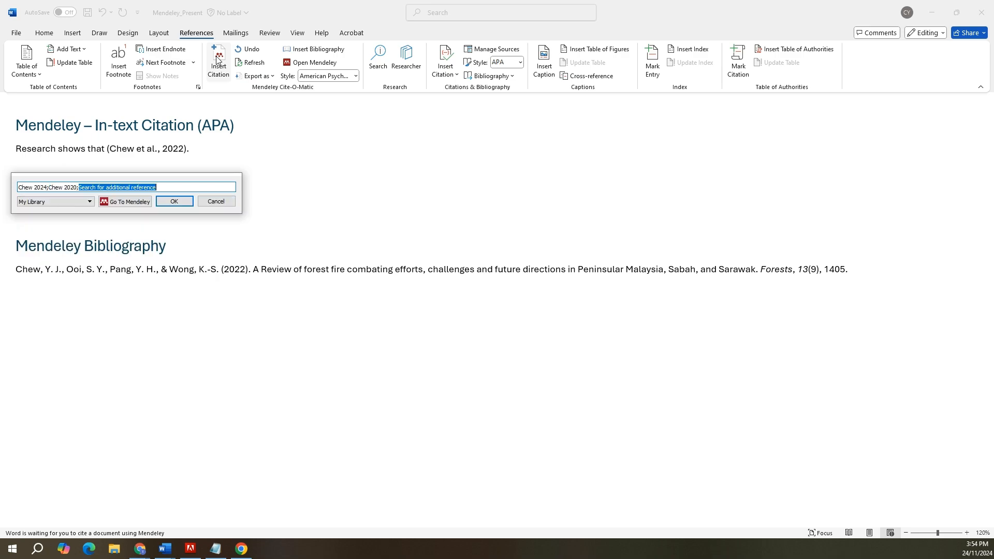
{"action": "key", "text": "Return"}
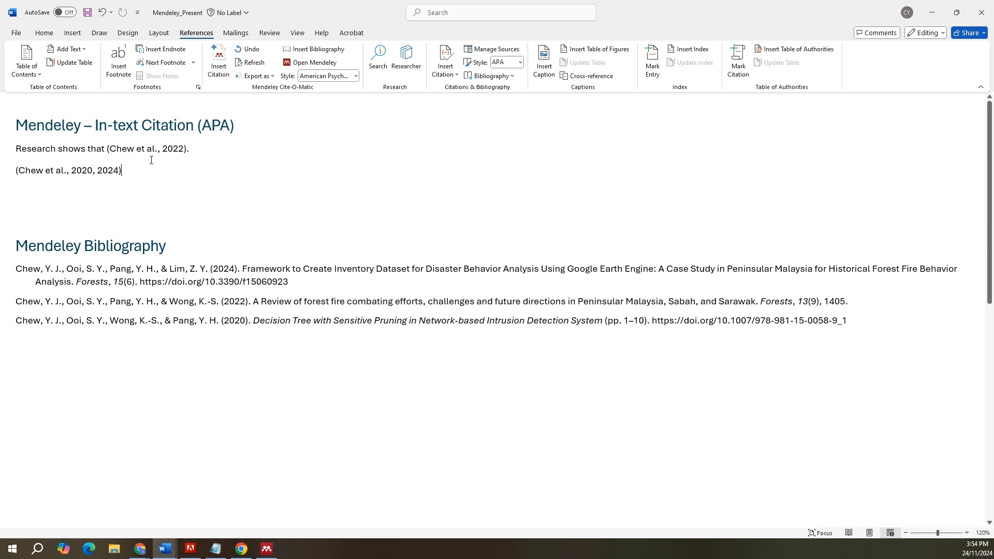
{"action": "left_click_drag", "start_coordinate": [122, 171], "coordinate": [15, 148]}
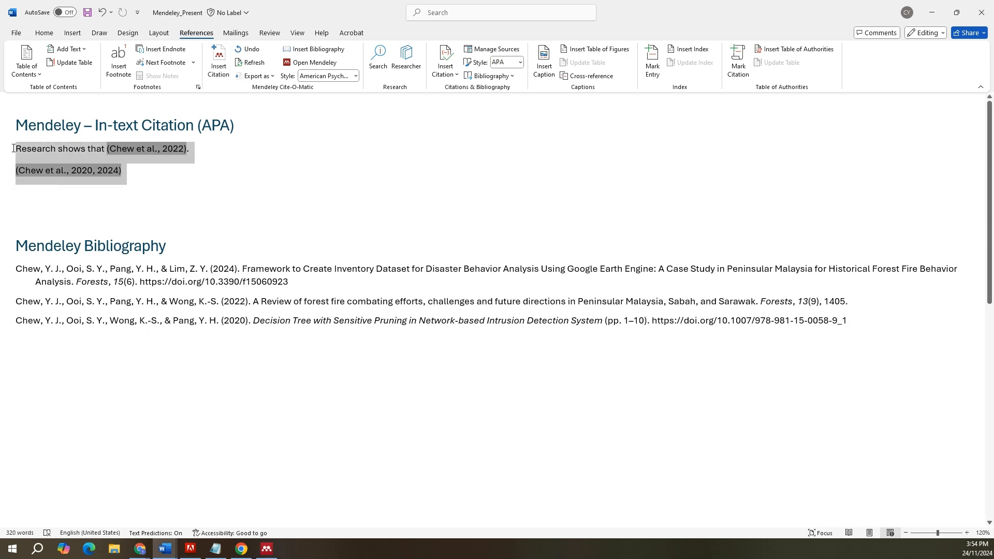
{"action": "left_click_drag", "start_coordinate": [26, 270], "coordinate": [452, 302]}
{"action": "left_click", "coordinate": [429, 306]}
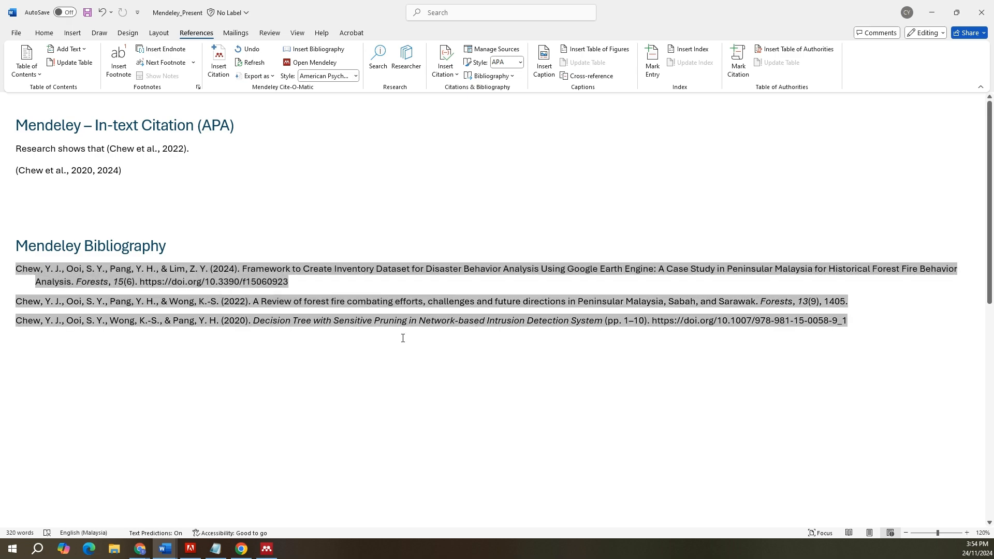
Step: Below the combined citation, insert a citation for the 2022 forest fire review paper, followed by "reviewed the prior works"
{"action": "left_click", "coordinate": [114, 202]}
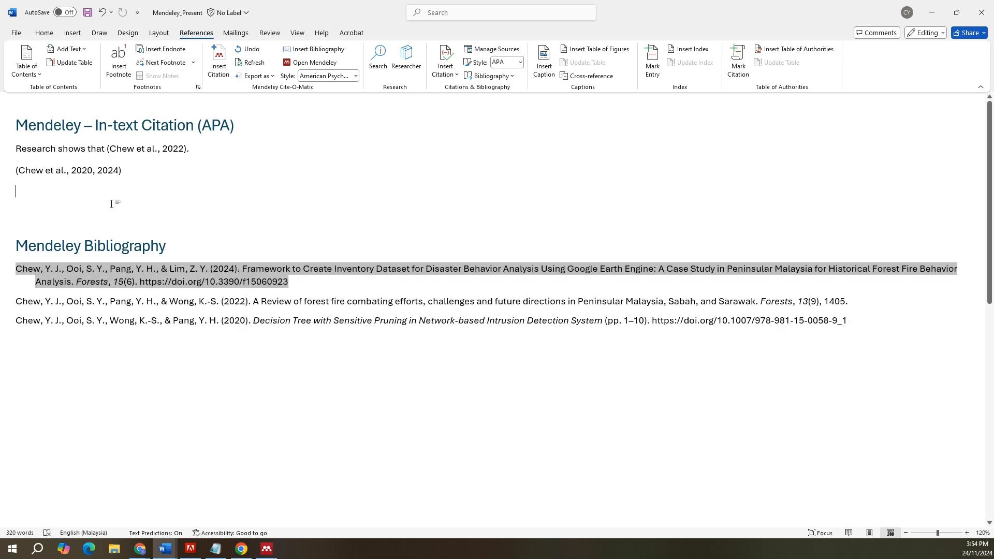
{"action": "key", "text": "Return"}
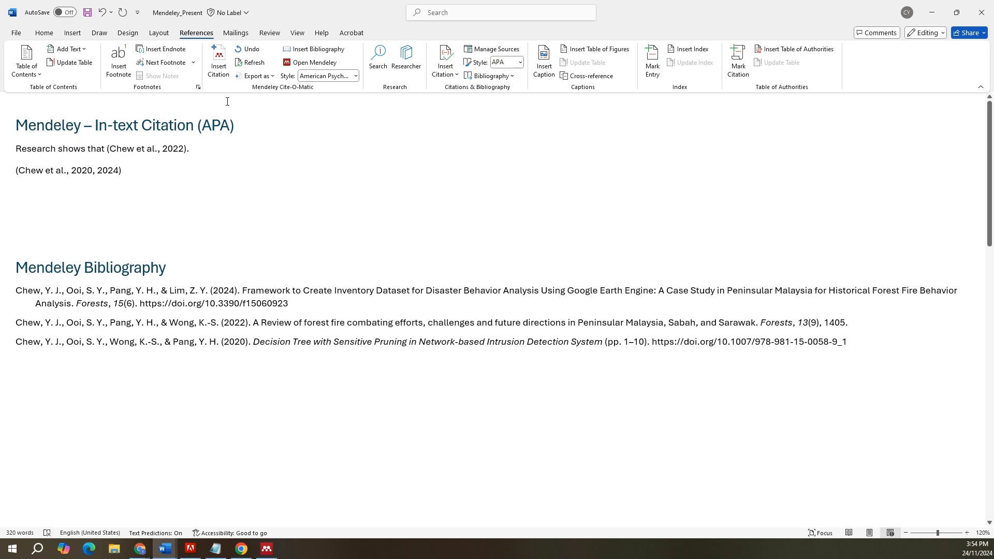
{"action": "left_click", "coordinate": [218, 61]}
{"action": "type", "text": "chew"}
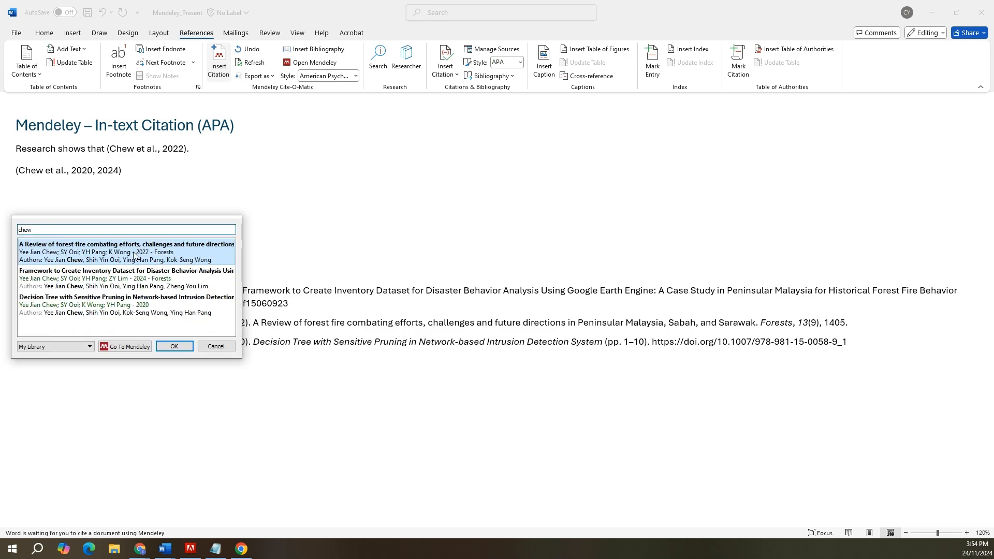
{"action": "left_click", "coordinate": [134, 255]}
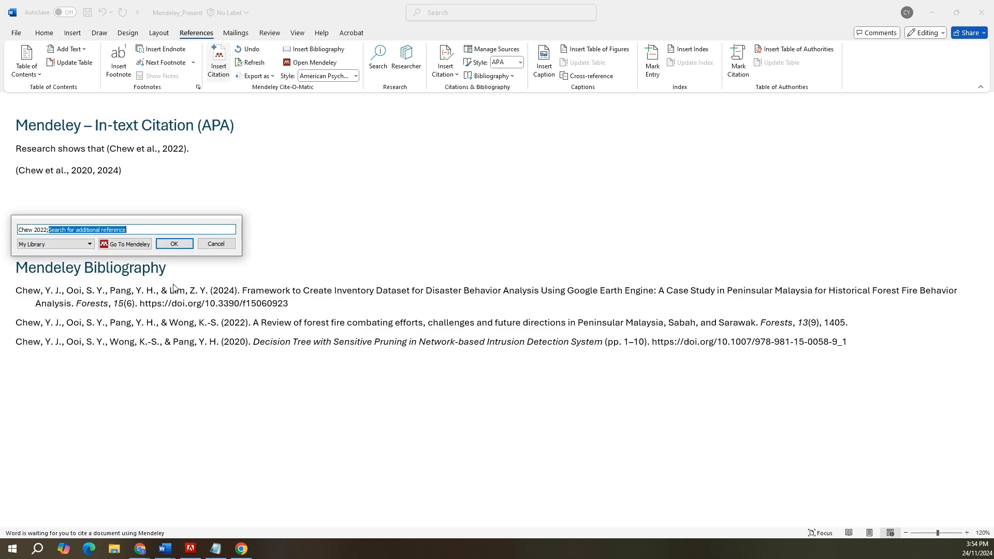
{"action": "left_click", "coordinate": [175, 242]}
{"action": "type", "text": "reviewe"}
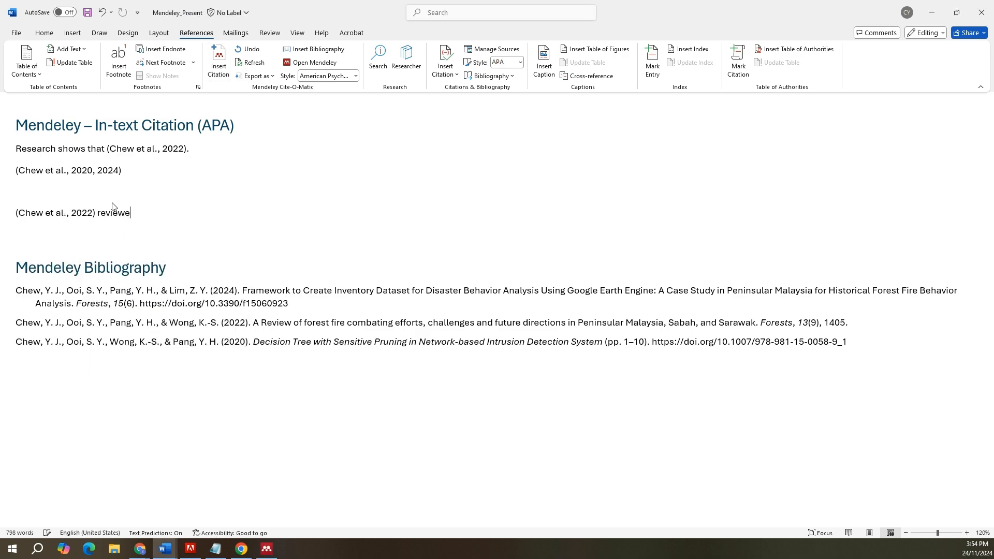
{"action": "type", "text": "d the prior works"}
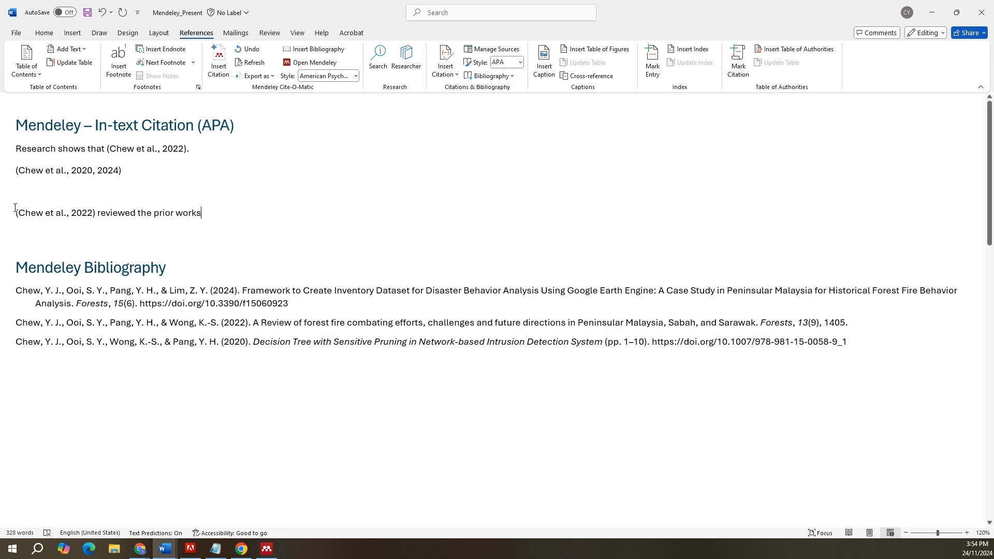
Step: Edit the citation before "reviewed the prior works" into narrative form with only the year 2022 in parentheses, and keep the manual edit
{"action": "left_click_drag", "start_coordinate": [11, 200], "coordinate": [22, 226]}
{"action": "left_click_drag", "start_coordinate": [89, 207], "coordinate": [100, 226]}
{"action": "key", "text": "Escape"}
{"action": "left_click", "coordinate": [25, 212]}
{"action": "key", "text": "BackSpace"}
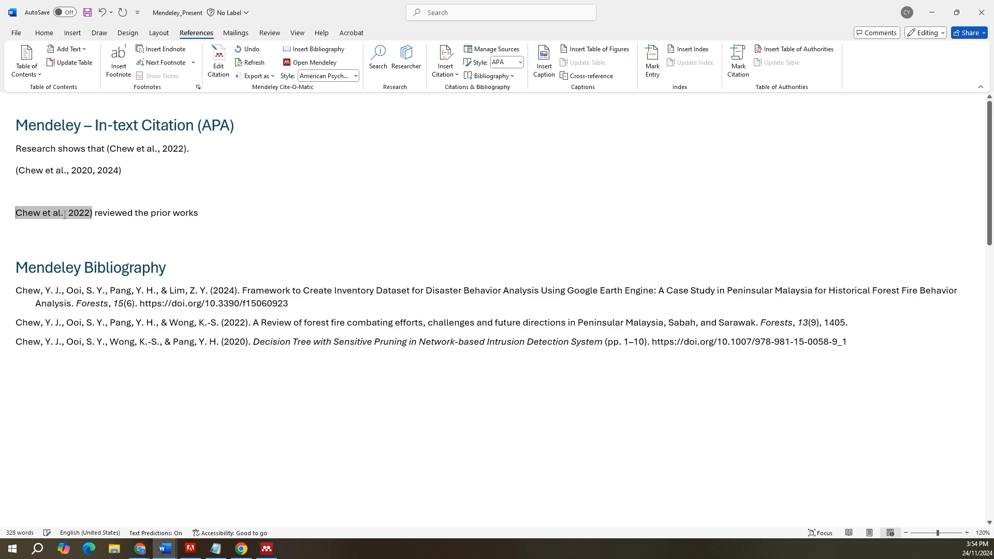
{"action": "key", "text": "BackSpace"}
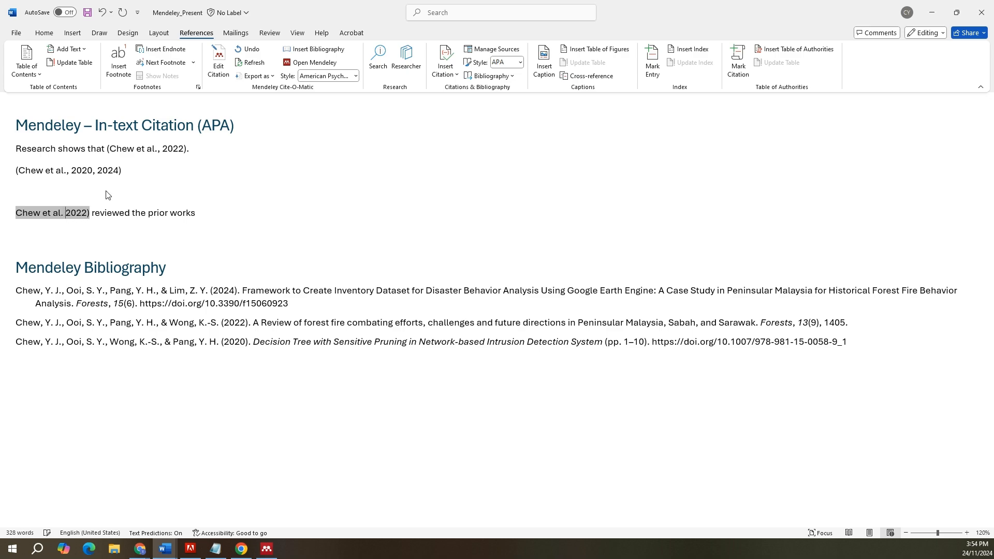
{"action": "type", "text": "("}
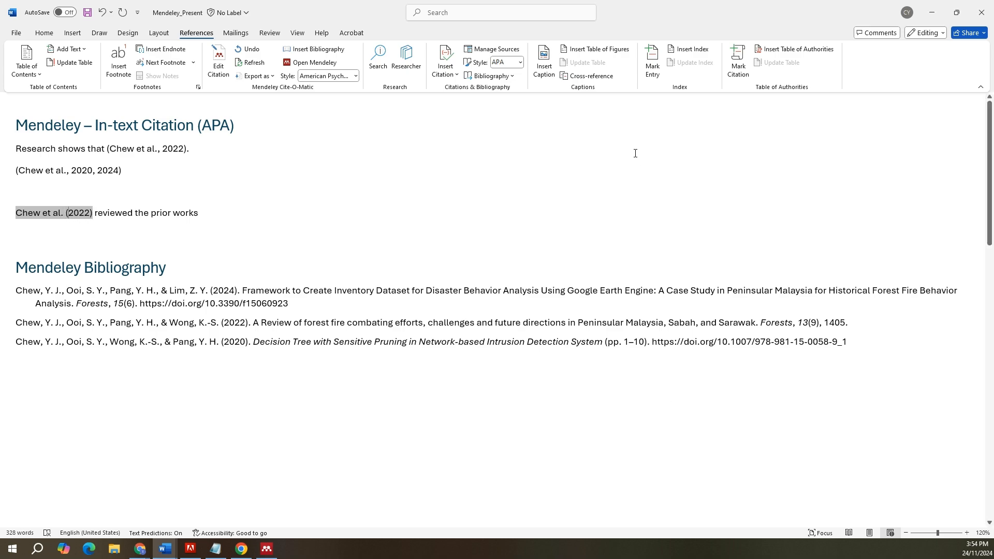
{"action": "left_click", "coordinate": [559, 276]}
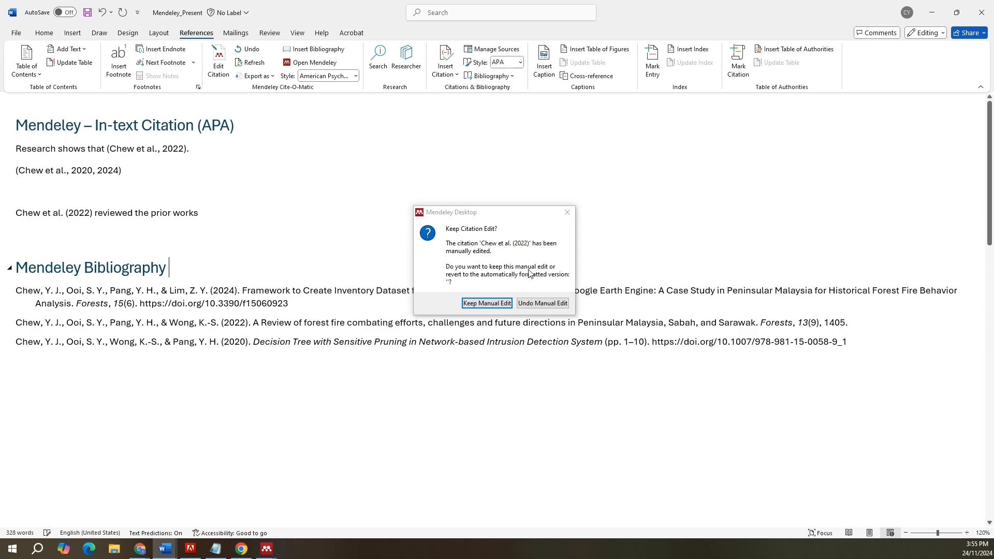
{"action": "left_click", "coordinate": [486, 303]}
{"action": "left_click_drag", "start_coordinate": [239, 218], "coordinate": [34, 217]}
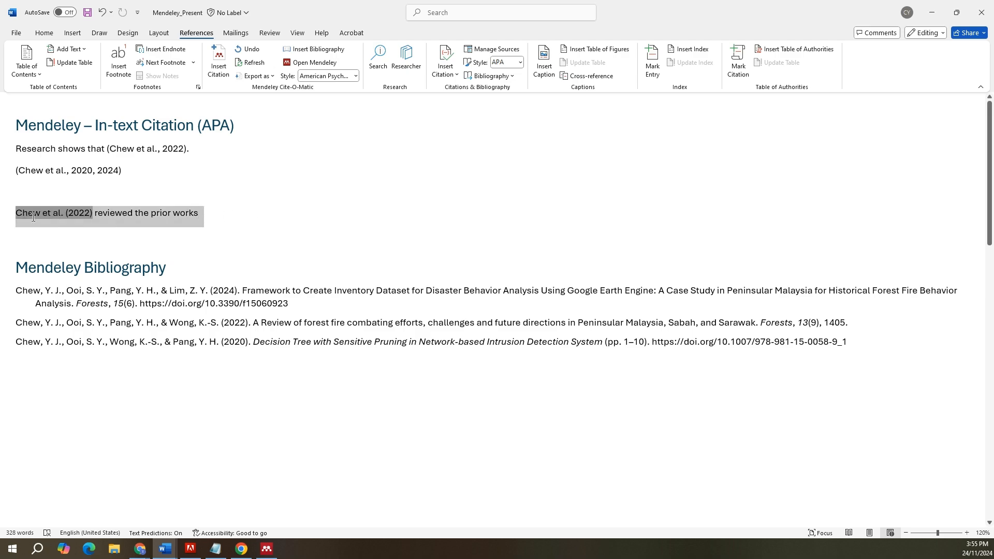
{"action": "left_click", "coordinate": [173, 208]}
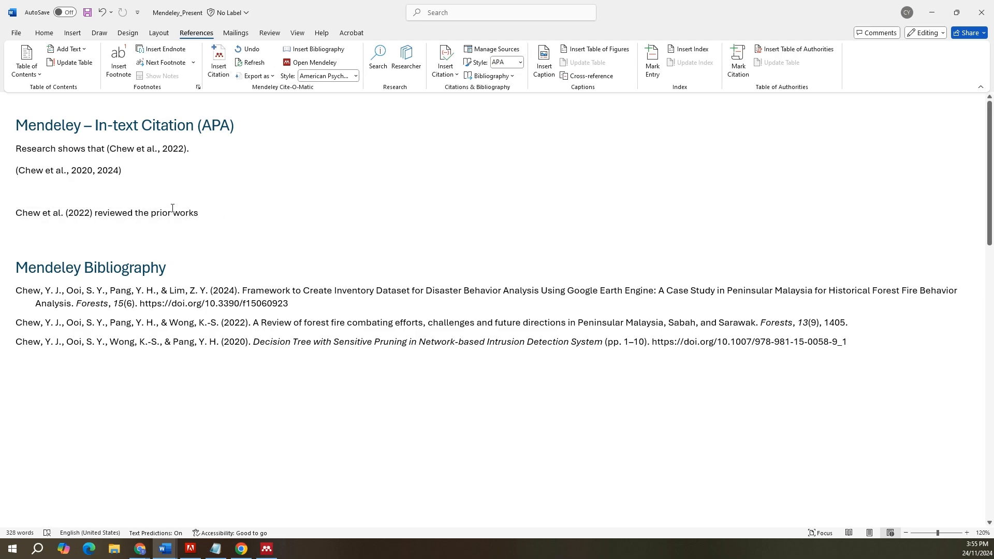
{"action": "left_click_drag", "start_coordinate": [133, 217], "coordinate": [21, 226]}
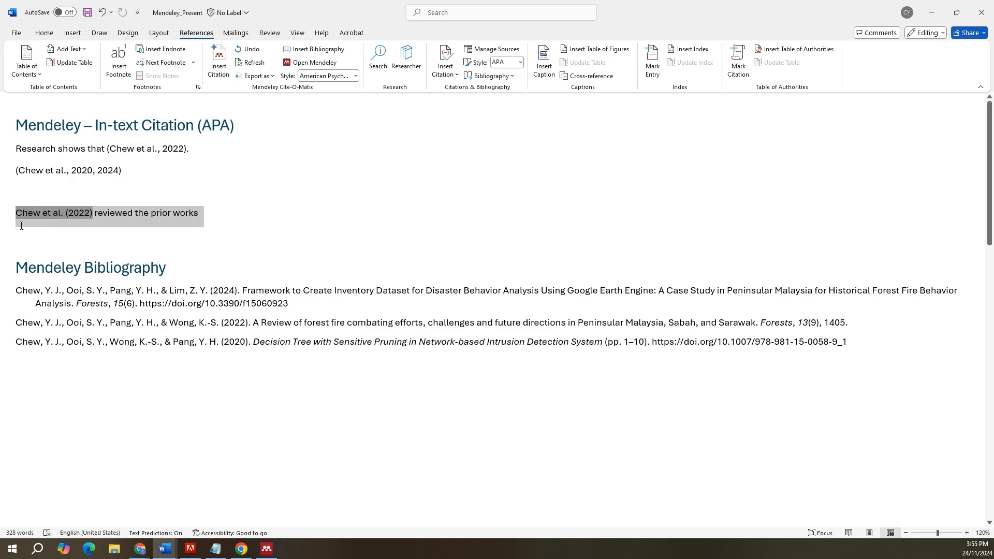
{"action": "left_click_drag", "start_coordinate": [22, 290], "coordinate": [179, 305]}
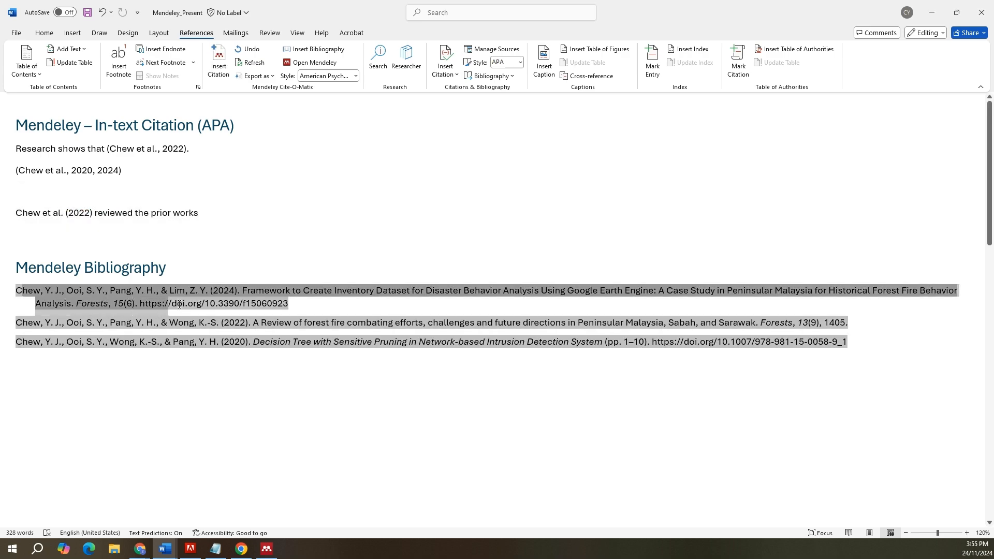
Step: Delete the 2022 citation and period after "Research shows that", and refresh the Mendeley citations and bibliography
{"action": "left_click", "coordinate": [200, 151]}
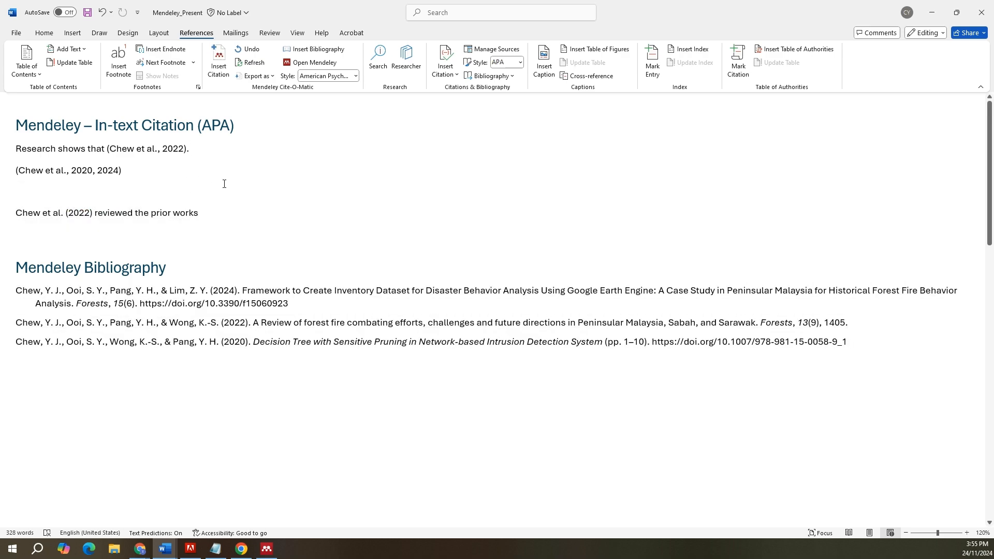
{"action": "key", "text": "BackSpace"}
{"action": "key", "text": "BackSpace"}
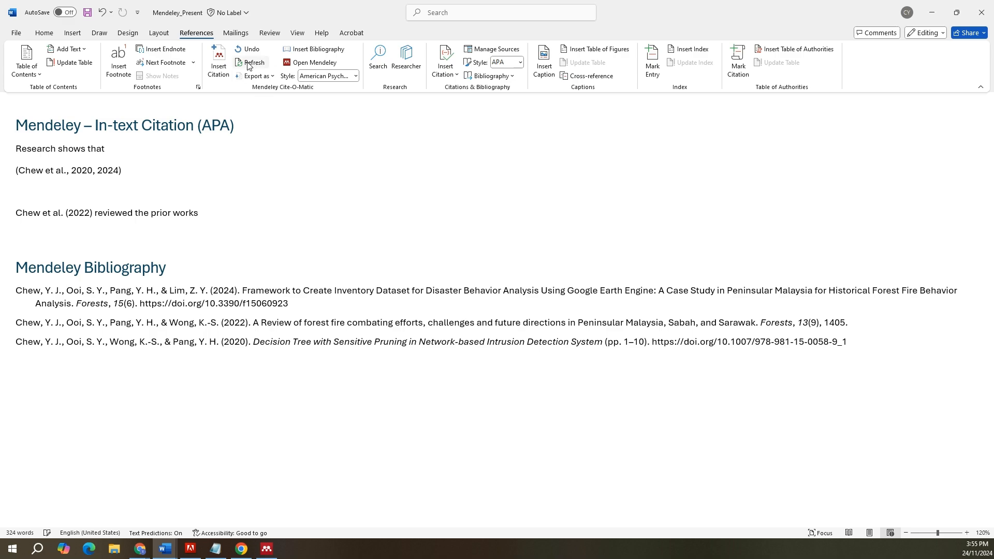
{"action": "left_click", "coordinate": [249, 62]}
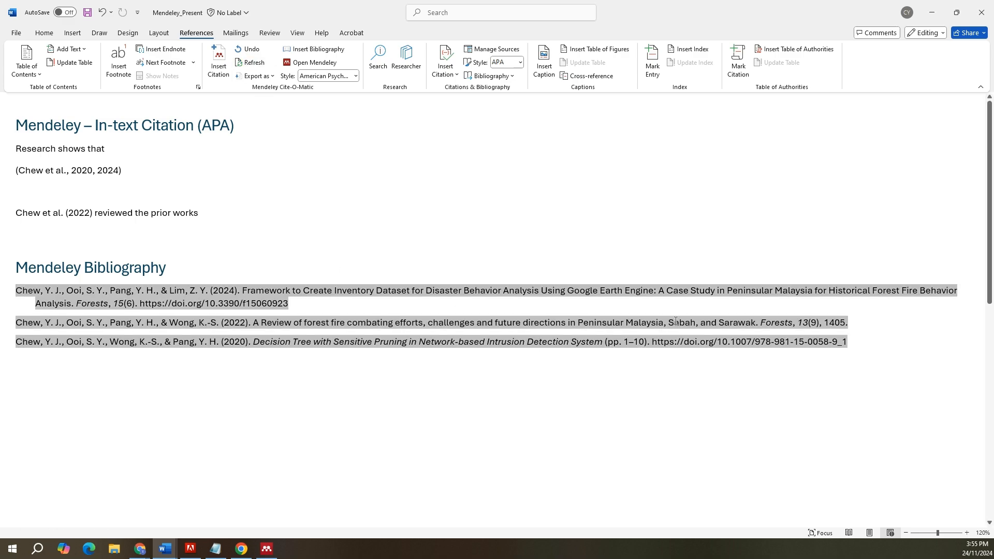
{"action": "left_click_drag", "start_coordinate": [914, 344], "coordinate": [10, 269]}
{"action": "left_click", "coordinate": [27, 150]}
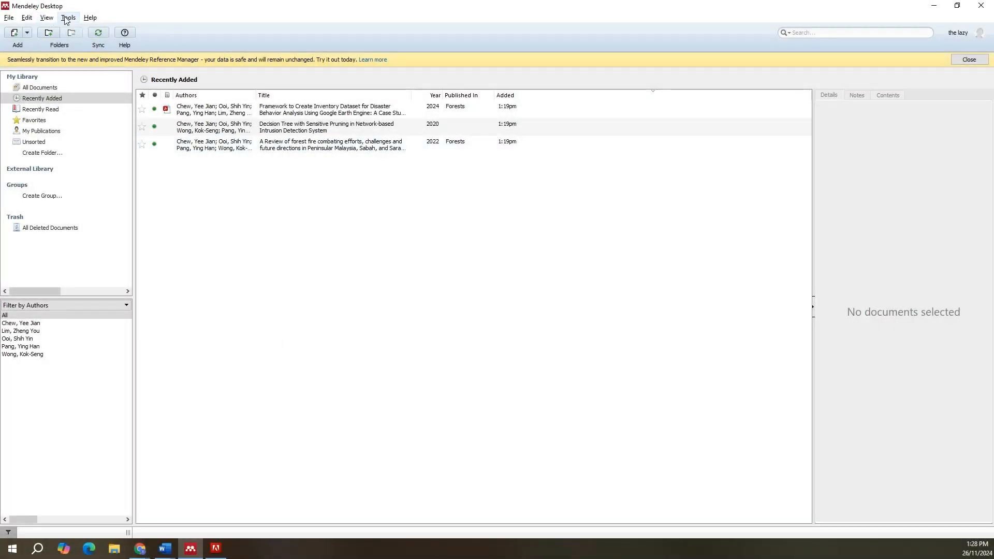
Step: Switch to Mendeley Desktop, request the Web Importer installation from there, and add the Mendeley Web Importer extension to Chrome
{"action": "left_click", "coordinate": [67, 18]}
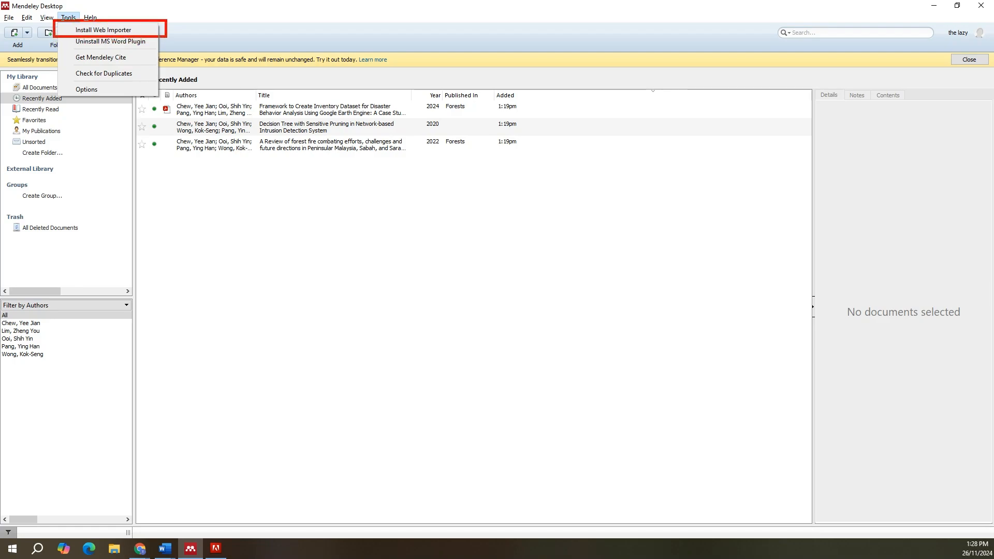
{"action": "key", "text": "Escape"}
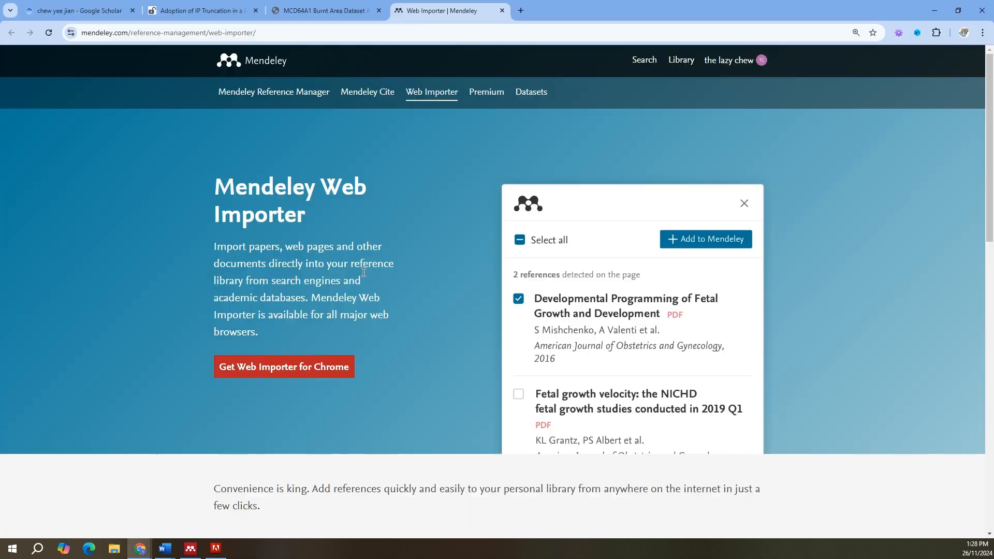
{"action": "left_click", "coordinate": [266, 372]}
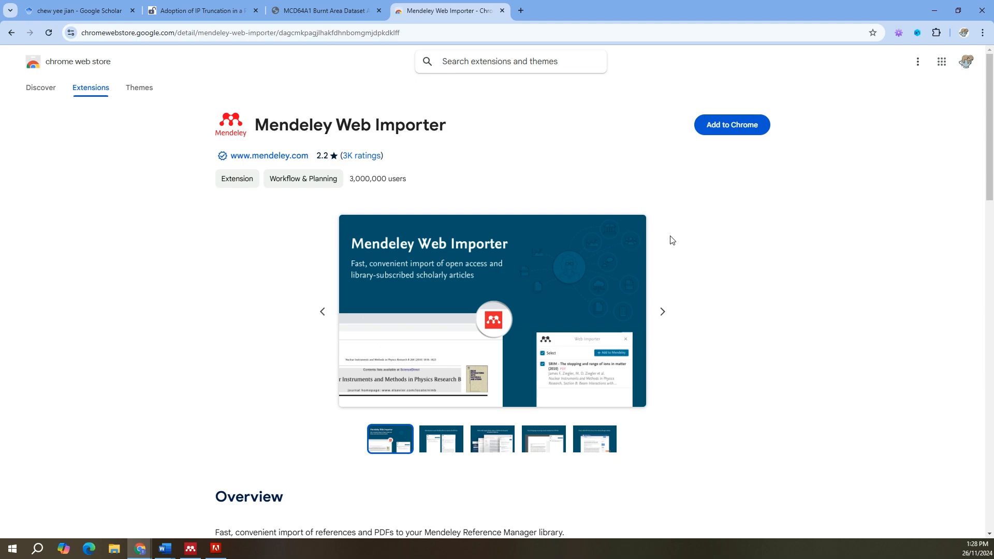
{"action": "left_click", "coordinate": [738, 133]}
{"action": "left_click", "coordinate": [538, 145]}
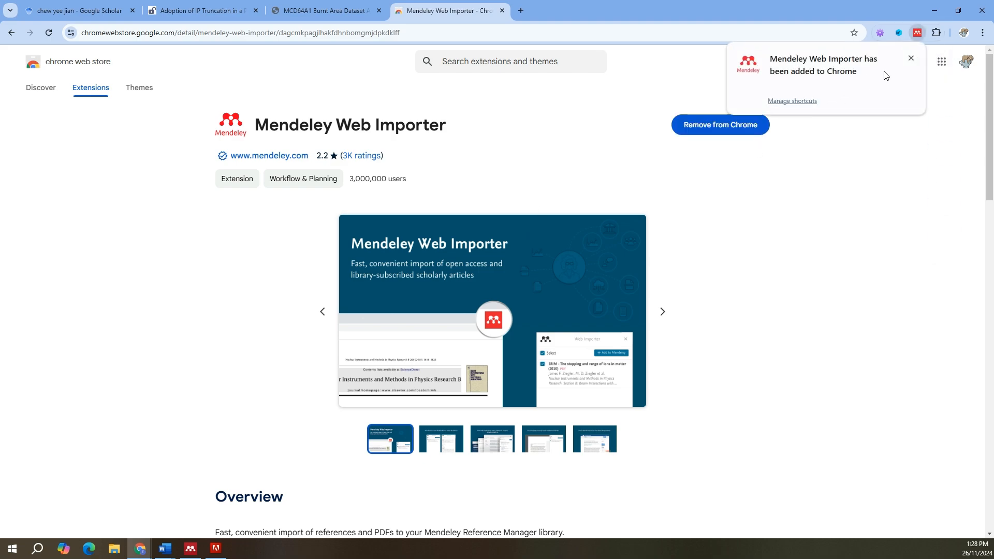
{"action": "left_click", "coordinate": [911, 58]}
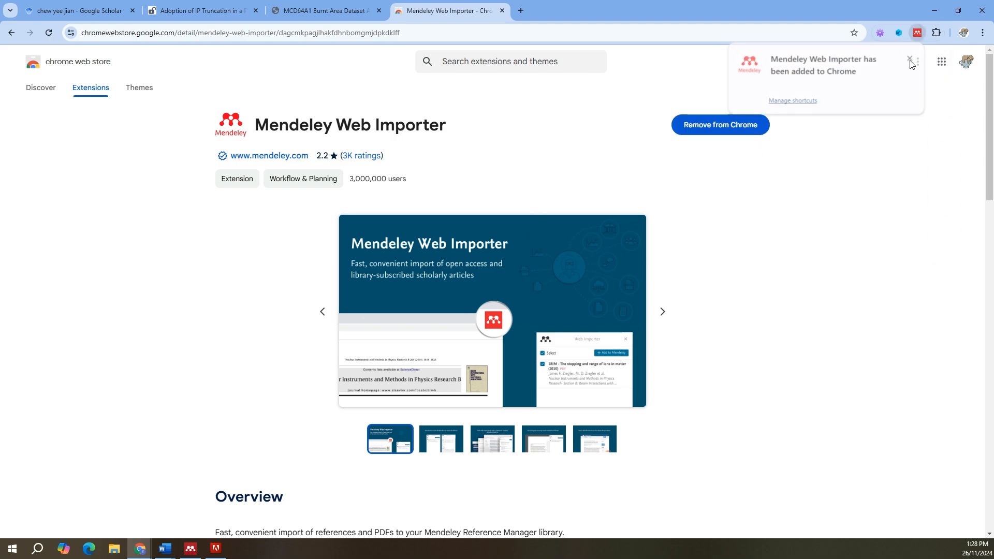
Step: Pin the Mendeley Web Importer extension in Chrome
{"action": "left_click", "coordinate": [937, 34]}
{"action": "left_click", "coordinate": [900, 251]}
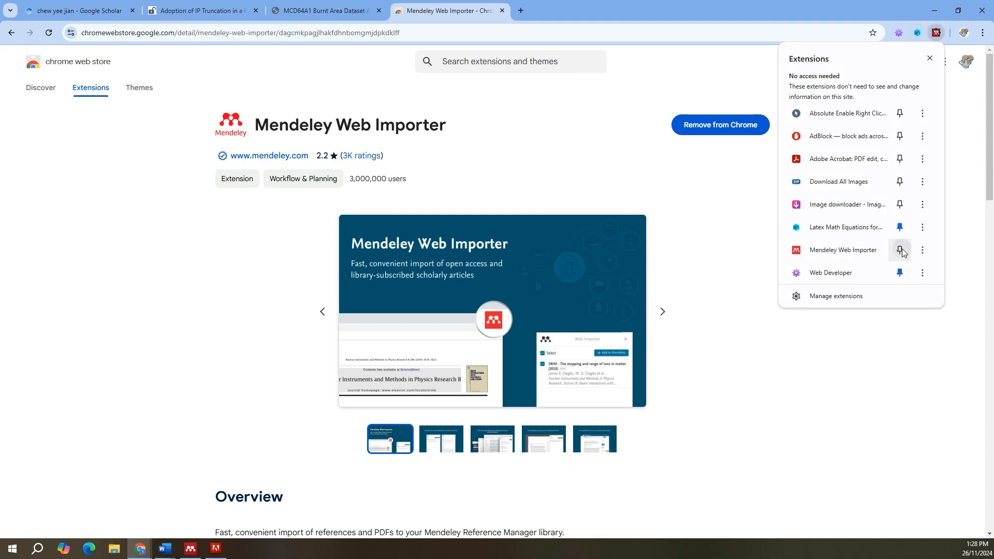
{"action": "left_click", "coordinate": [787, 399]}
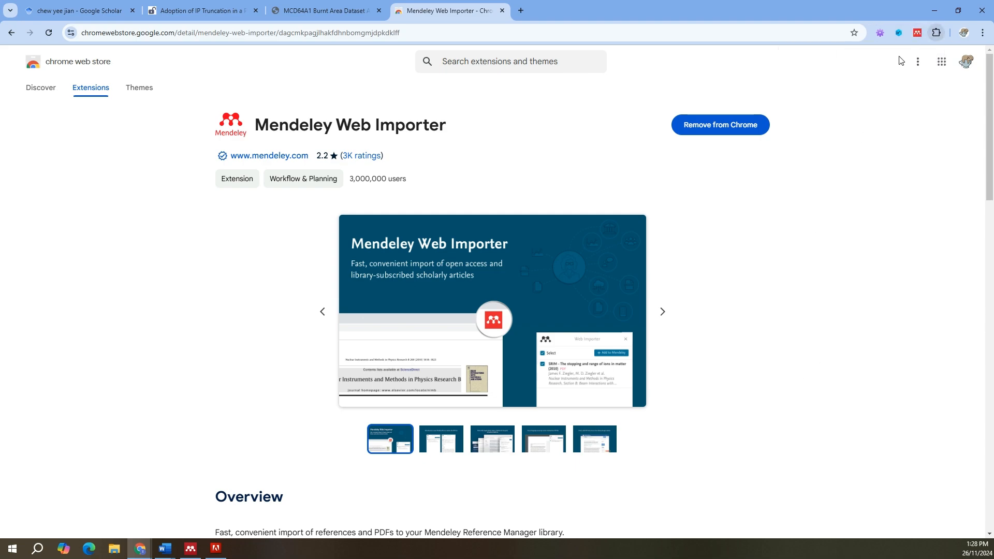
{"action": "left_click", "coordinate": [918, 35]}
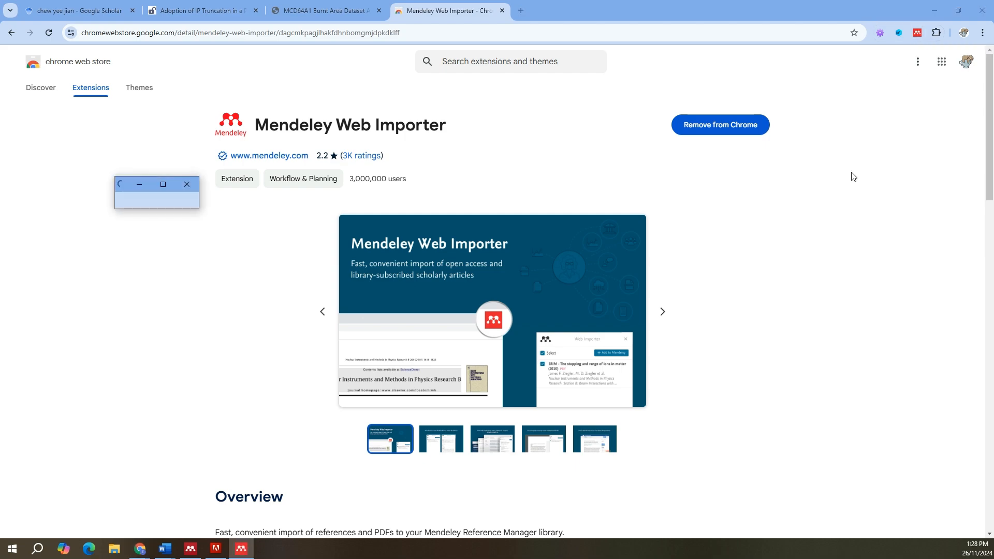
{"action": "scroll", "coordinate": [841, 164], "scroll_direction": "down", "scroll_amount": 20}
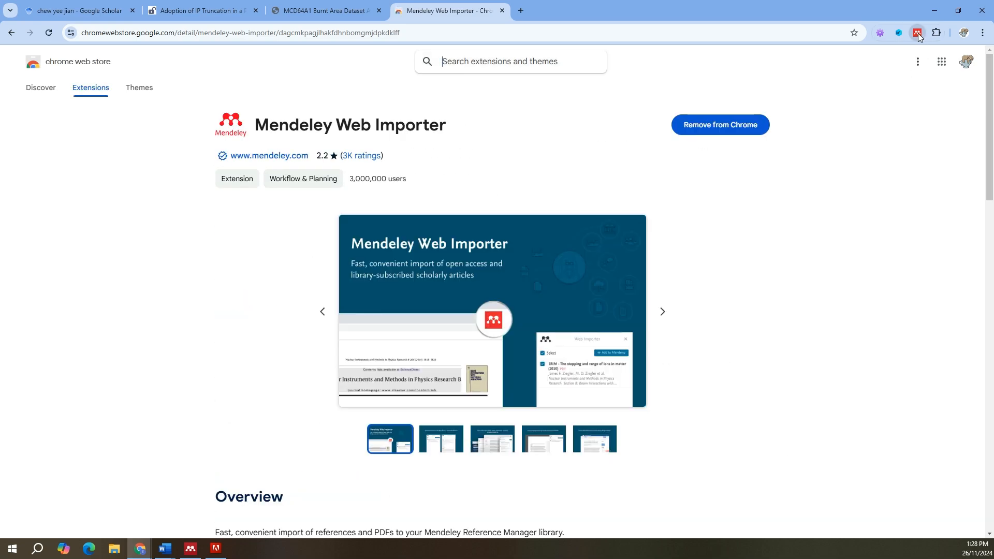
{"action": "scroll", "coordinate": [837, 179], "scroll_direction": "down", "scroll_amount": 15}
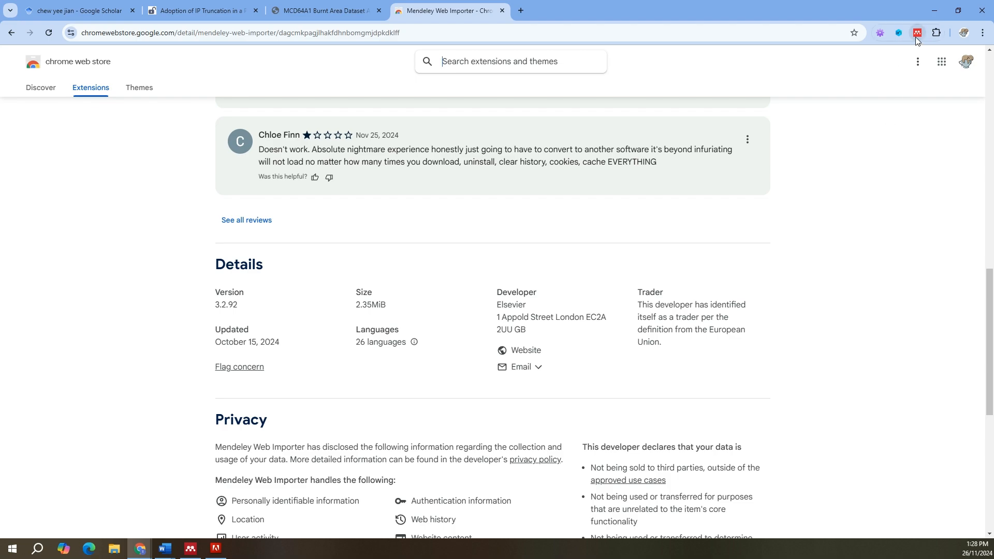
Step: Go to the MDPI article "Adoption of IP Truncation in a Privacy-Based Decision Tree Pruning Design" and relaunch the Mendeley Web Importer on it
{"action": "left_click", "coordinate": [207, 12]}
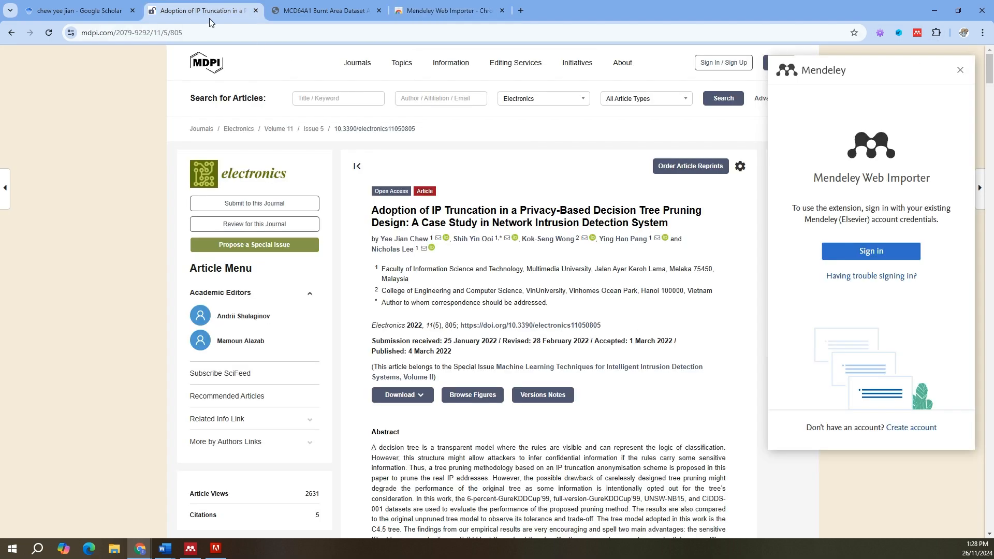
{"action": "left_click", "coordinate": [313, 5]}
{"action": "left_click", "coordinate": [228, 10]}
{"action": "scroll", "coordinate": [414, 169], "scroll_direction": "down", "scroll_amount": 7}
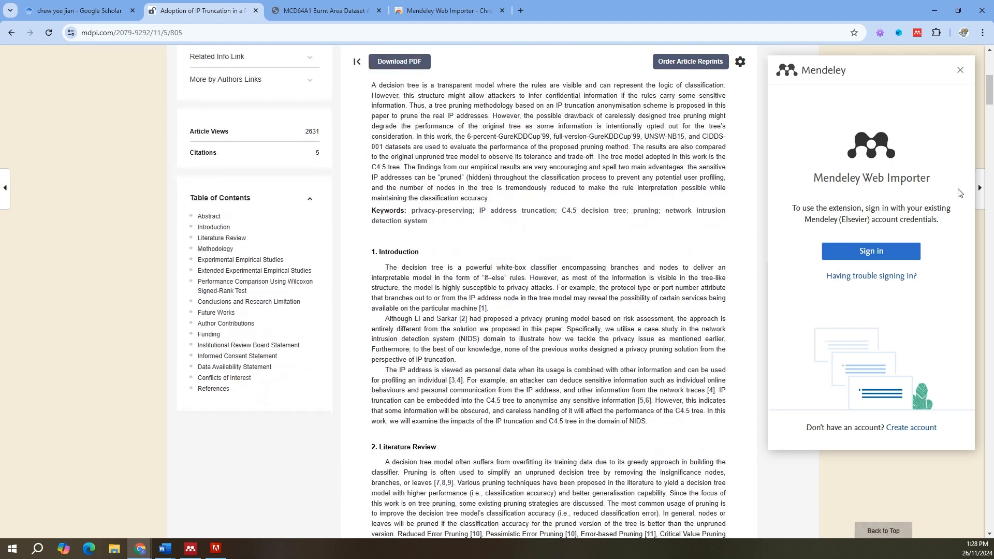
{"action": "left_click", "coordinate": [961, 73]}
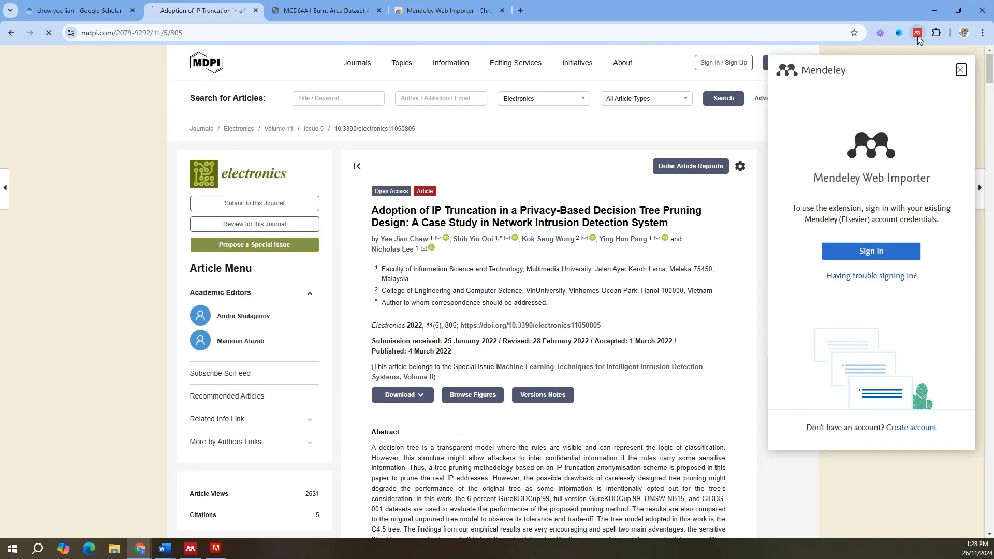
{"action": "left_click", "coordinate": [918, 34]}
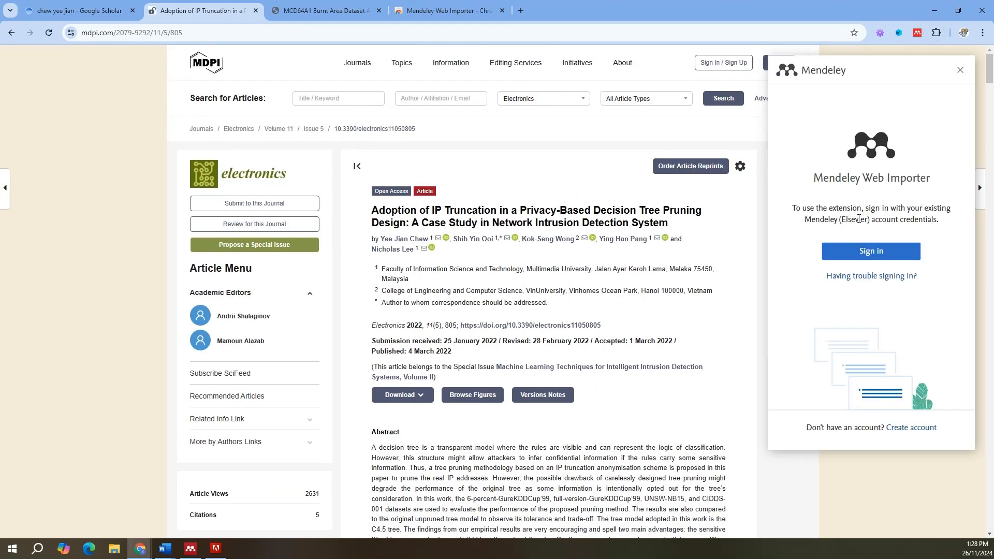
Step: Sign in to the Web Importer with the account e-mail and password, and add the IP truncation article to Mendeley
{"action": "left_click", "coordinate": [871, 251]}
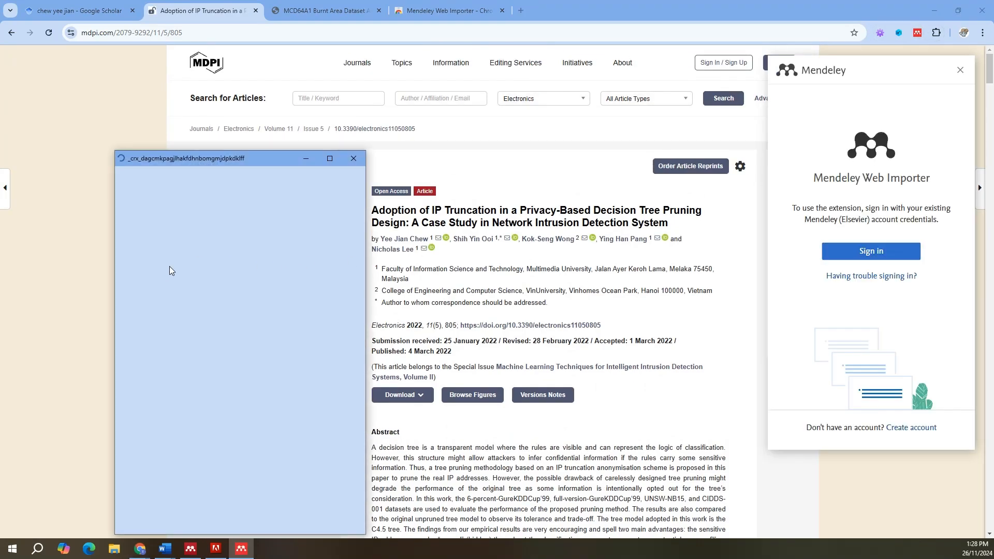
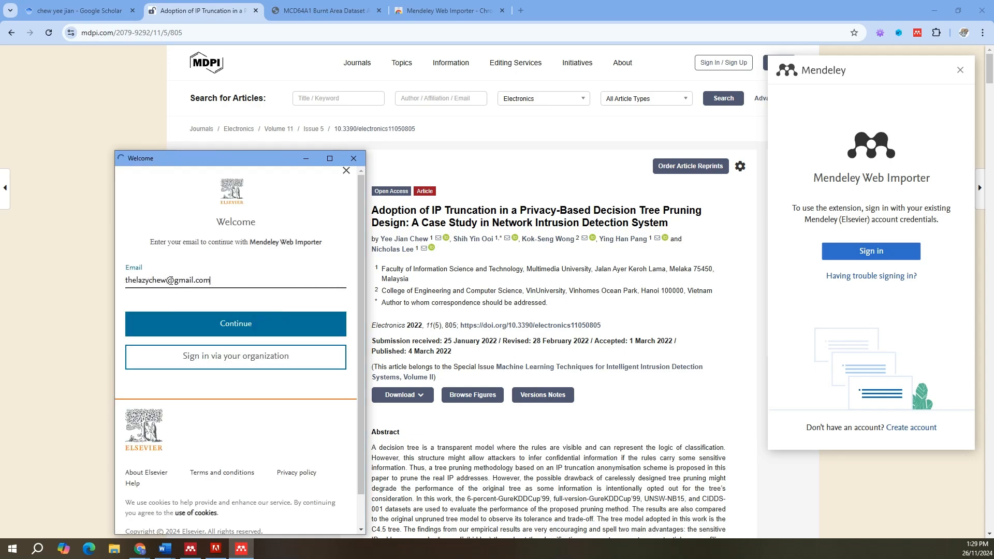
{"action": "key", "text": "Return"}
{"action": "type", "text": "********"}
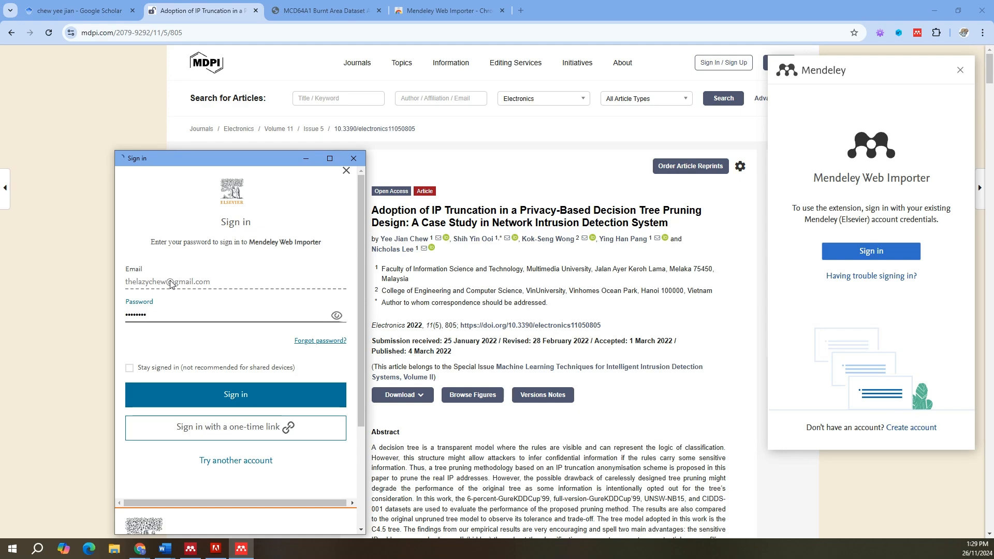
{"action": "key", "text": "Return"}
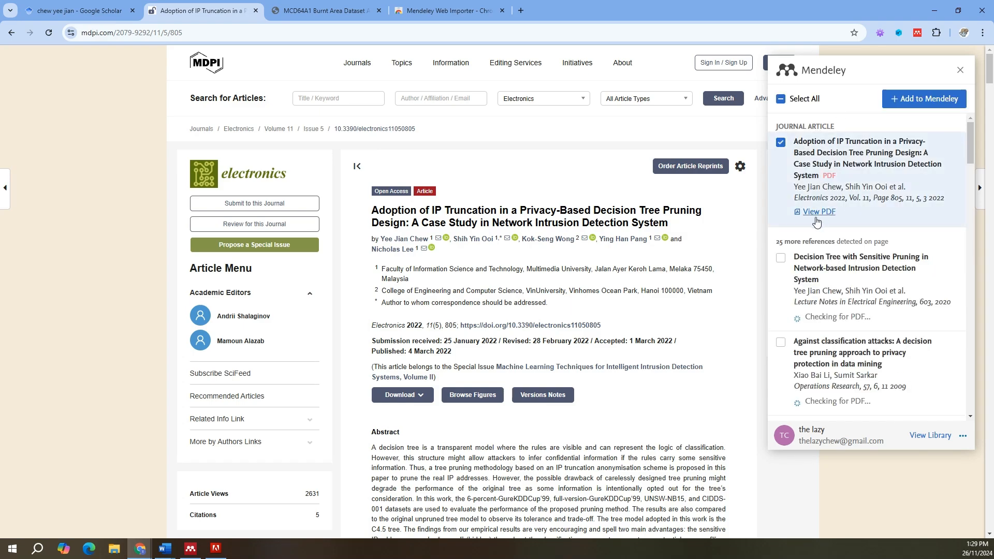
{"action": "left_click", "coordinate": [914, 104]}
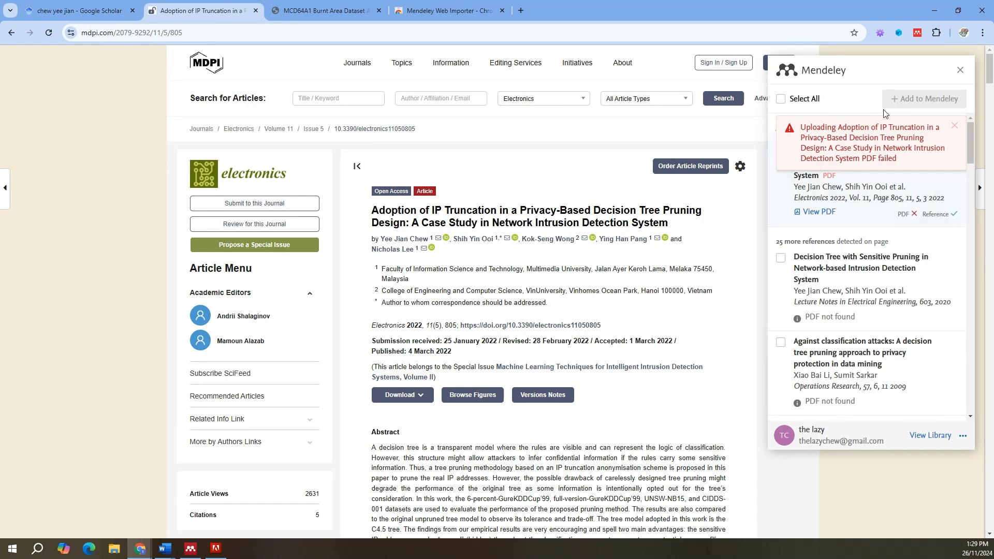
Step: On the IEEE Xplore page, review the reference details of the "MCD64A1 Burnt Area Dataset Assessment" paper with the Web Importer and add it to Mendeley
{"action": "key", "text": "ctrl+Tab"}
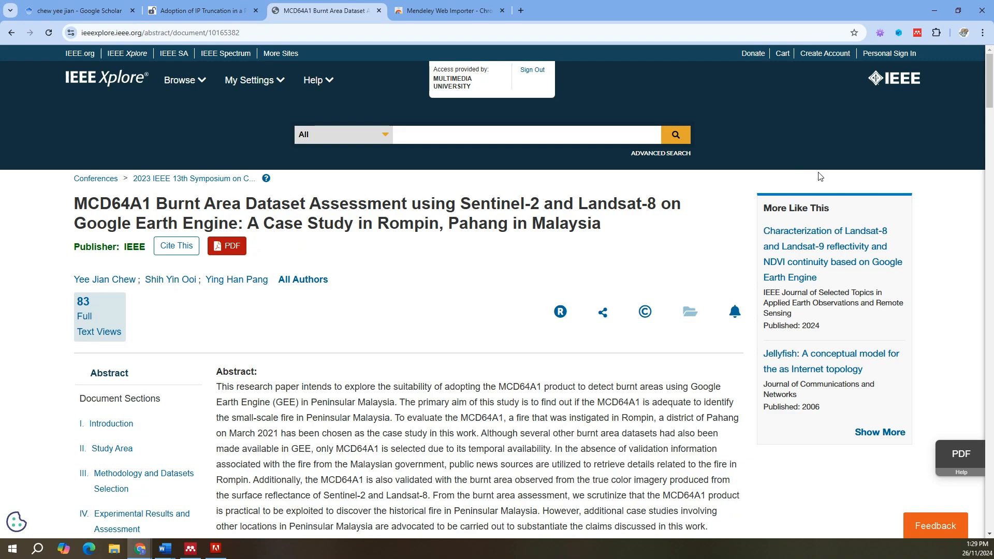
{"action": "left_click", "coordinate": [919, 33]}
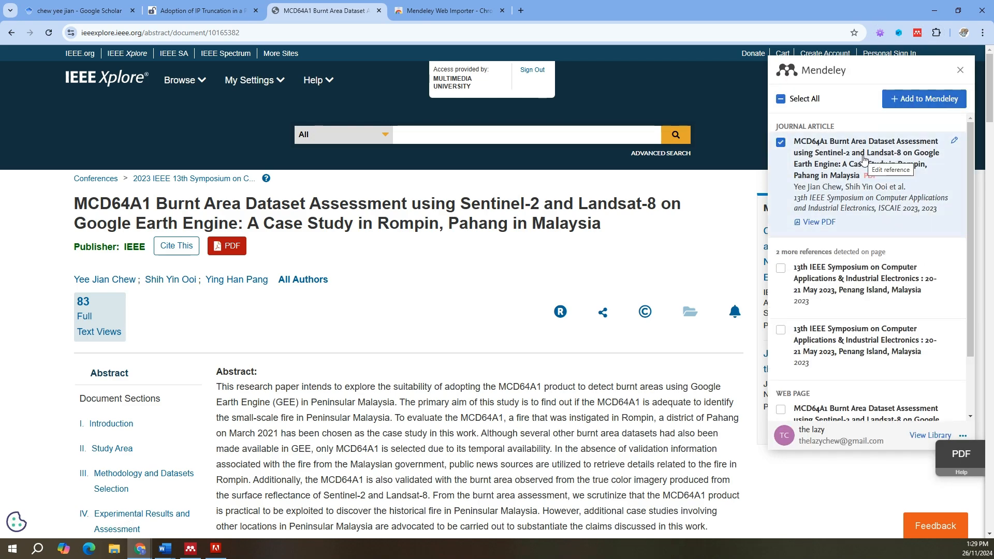
{"action": "left_click", "coordinate": [841, 189]}
{"action": "scroll", "coordinate": [825, 226], "scroll_direction": "down", "scroll_amount": 5}
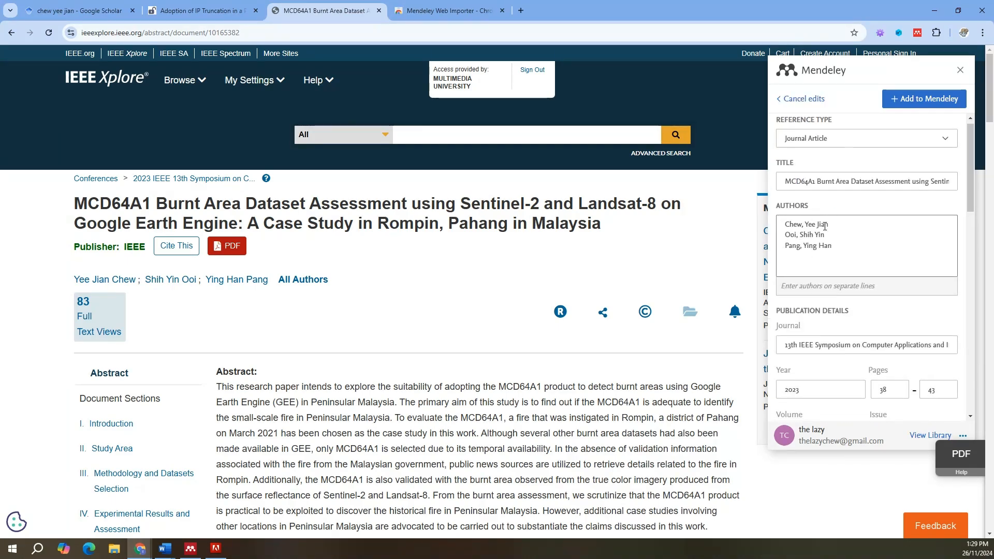
{"action": "scroll", "coordinate": [825, 226], "scroll_direction": "down", "scroll_amount": 10}
{"action": "scroll", "coordinate": [825, 227], "scroll_direction": "up", "scroll_amount": 15}
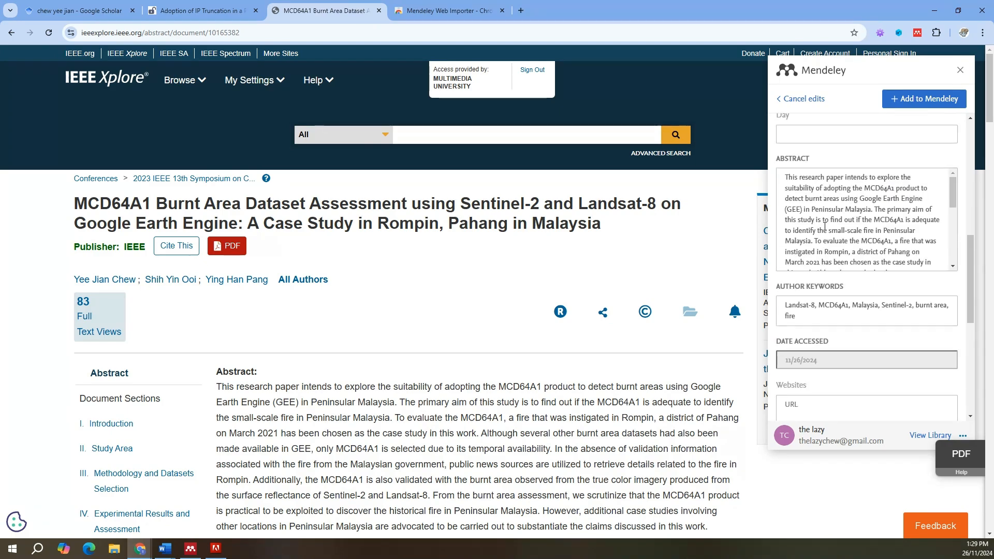
{"action": "left_click", "coordinate": [925, 99]}
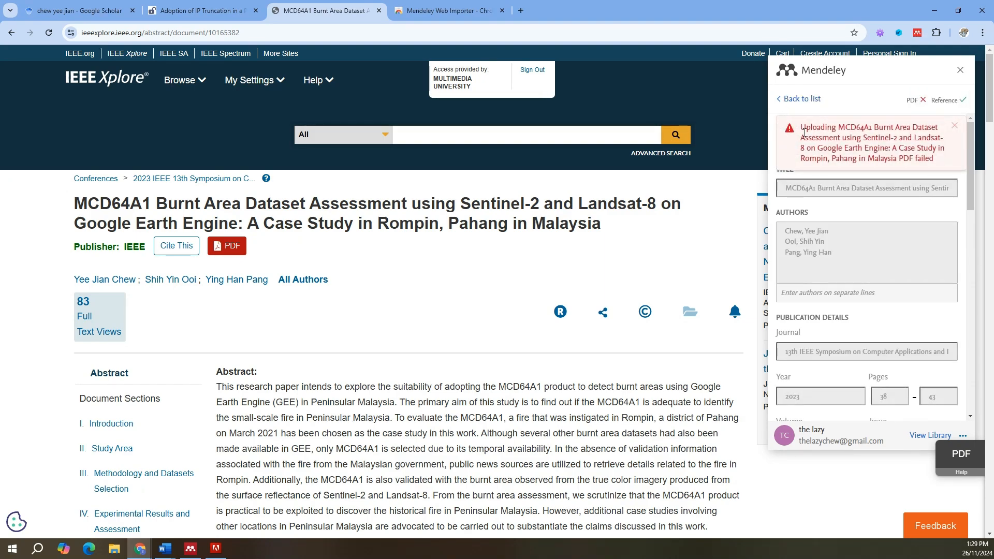
{"action": "left_click", "coordinate": [788, 100]}
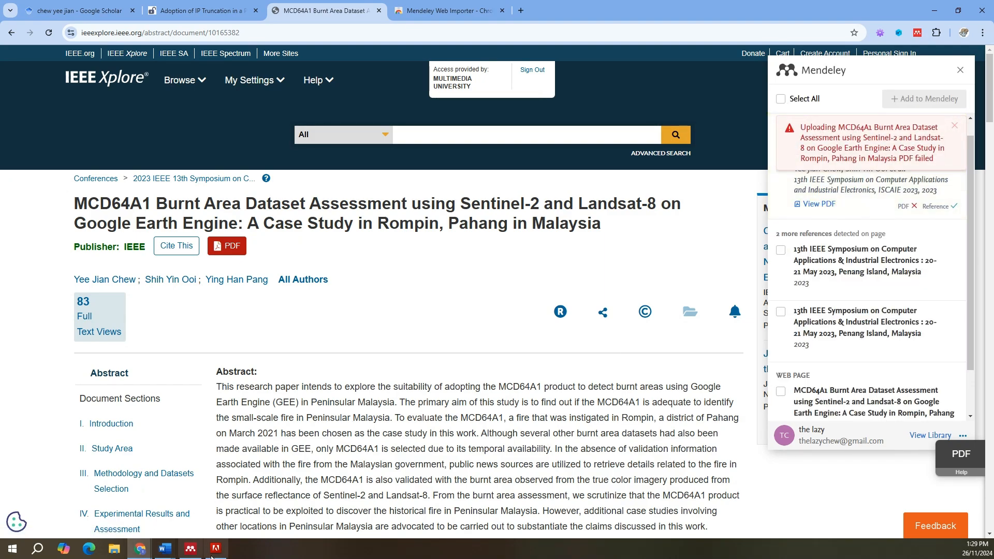
Step: Switch to Mendeley Desktop, synchronise the library, and check the newly imported MCD64A1 and IP truncation papers
{"action": "left_click", "coordinate": [191, 549]}
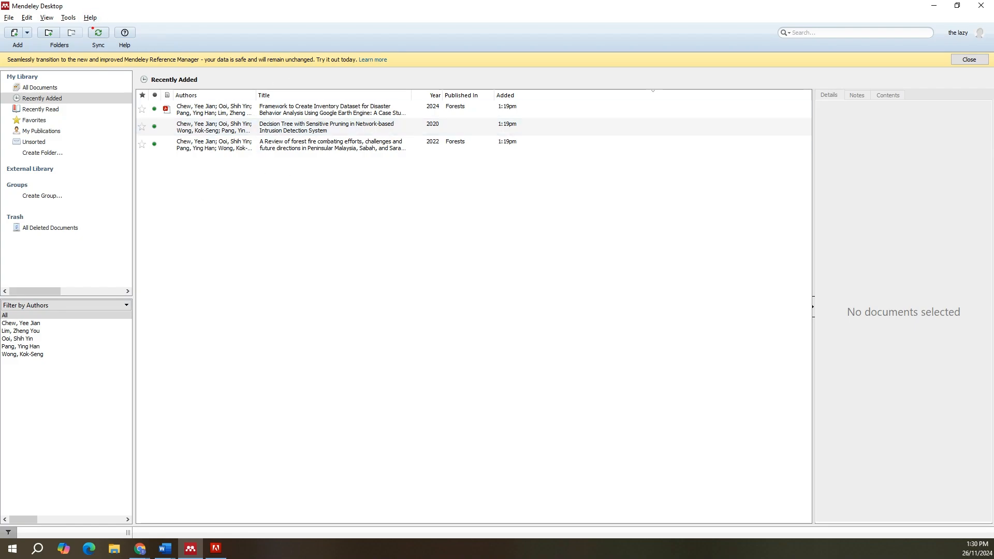
{"action": "left_click", "coordinate": [98, 34]}
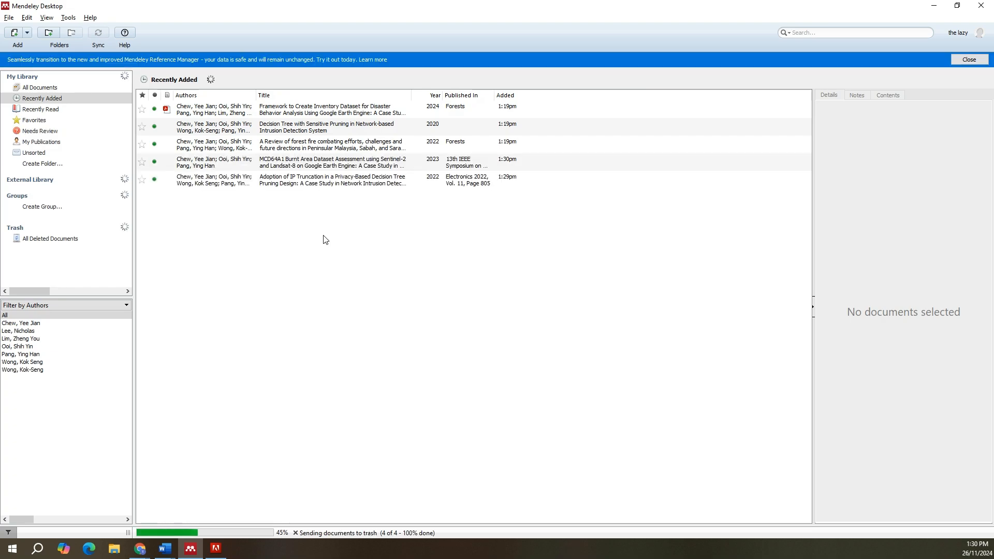
{"action": "left_click", "coordinate": [318, 168]}
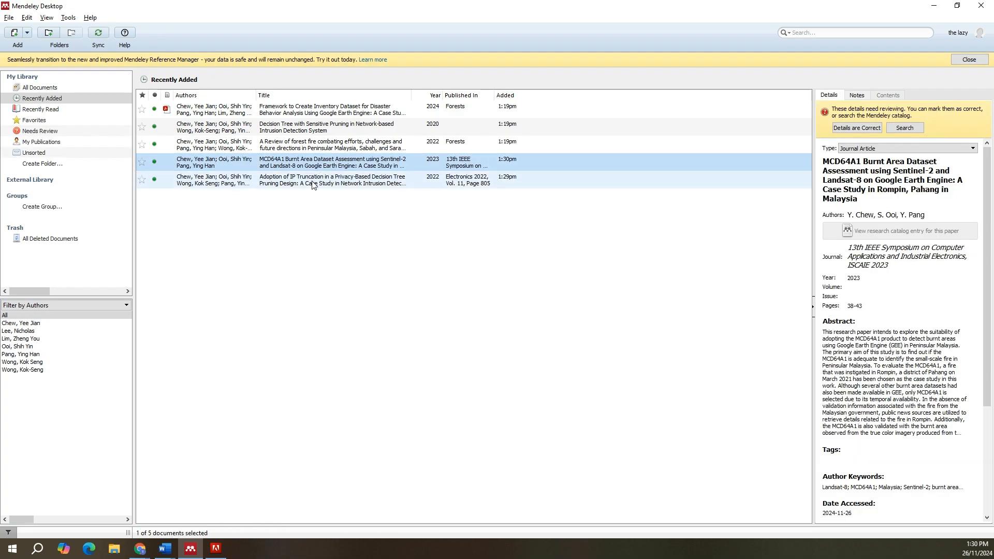
{"action": "left_click", "coordinate": [311, 182], "text": "ctrl"}
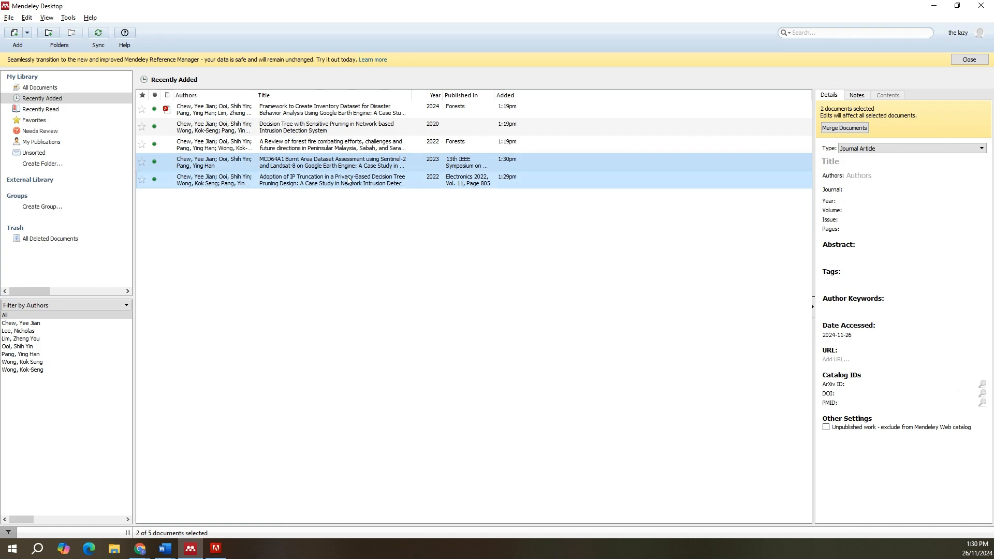
{"action": "left_click", "coordinate": [346, 236]}
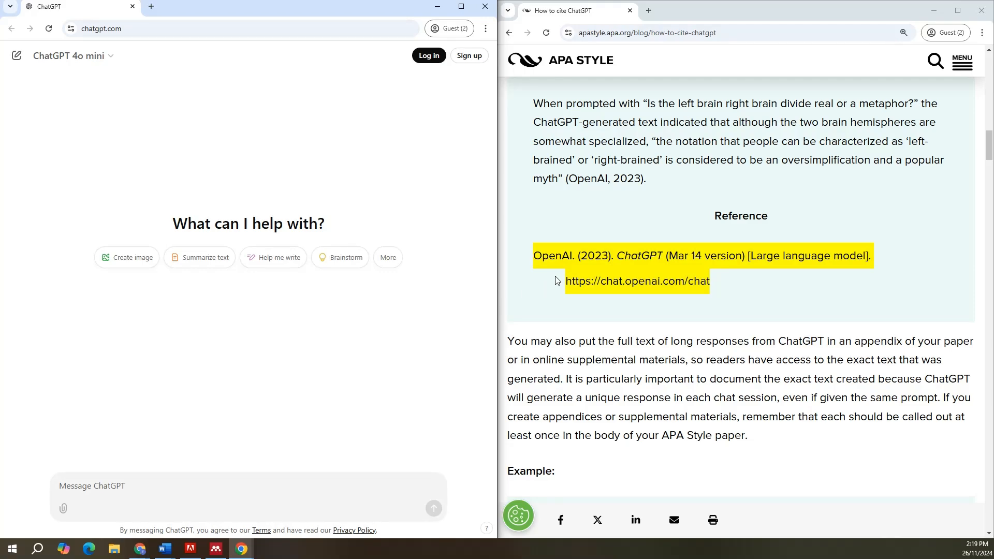
Step: Box the sample ChatGPT reference on the APA Style page, underline OpenAI and label it with an arrow reading "author/orga"
{"action": "left_click", "coordinate": [536, 266]}
{"action": "mouse_move", "coordinate": [517, 232]}
{"action": "left_mouse_down"}
{"action": "mouse_move", "coordinate": [821, 307]}
{"action": "mouse_move", "coordinate": [890, 297]}
{"action": "left_mouse_up"}
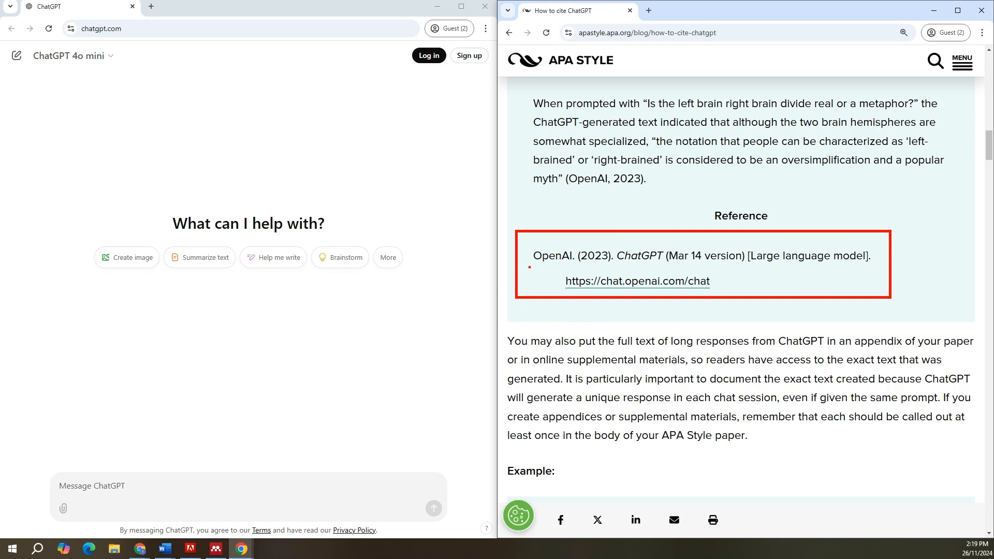
{"action": "mouse_move", "coordinate": [525, 266]}
{"action": "left_mouse_down"}
{"action": "mouse_move", "coordinate": [575, 266]}
{"action": "mouse_move", "coordinate": [492, 208]}
{"action": "left_mouse_up"}
{"action": "type", "text": "t"}
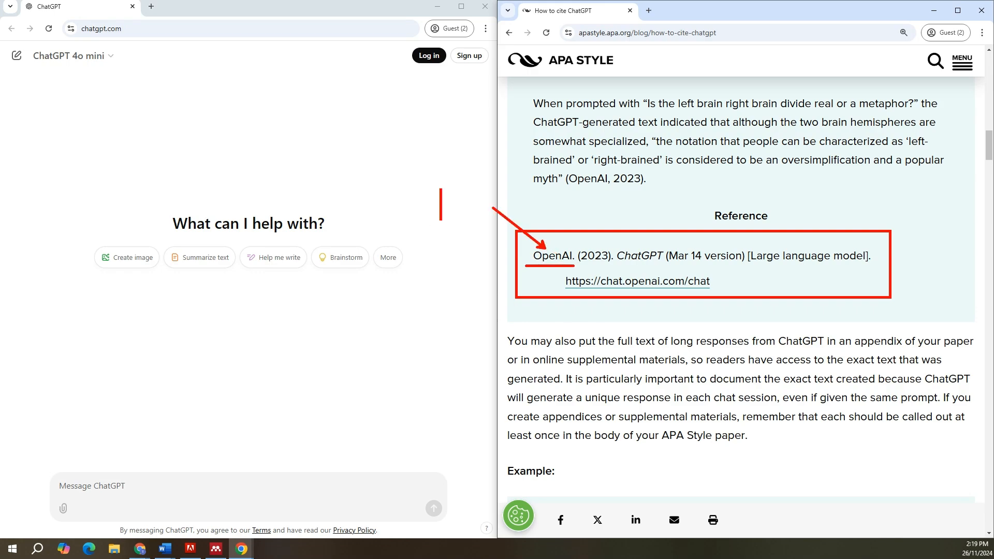
{"action": "type", "text": "author/"}
{"action": "key", "text": "Return"}
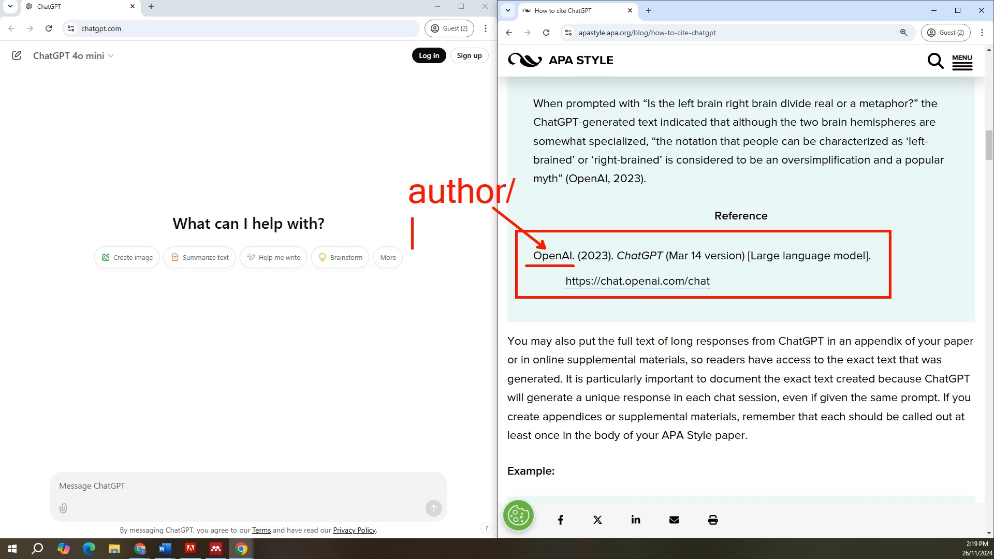
{"action": "type", "text": "orga"}
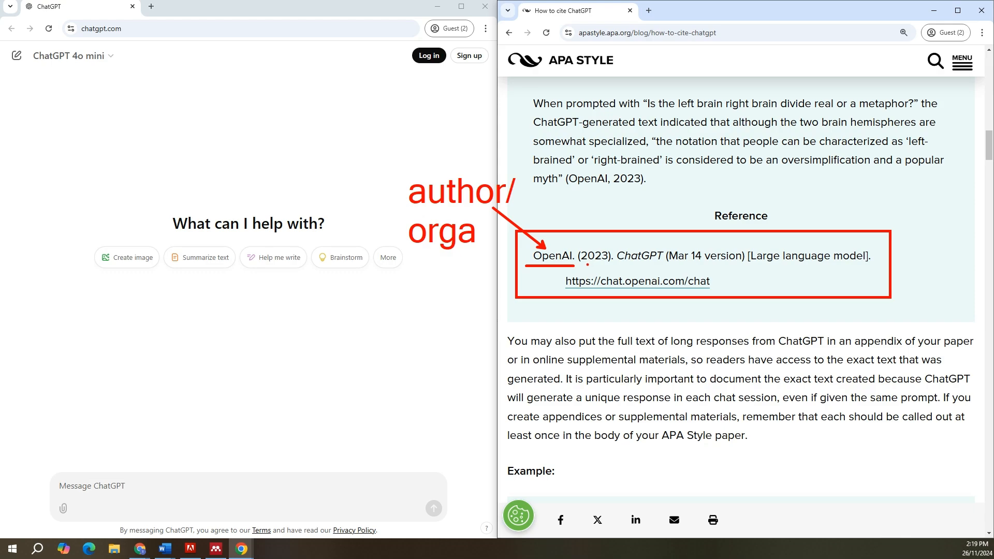
Step: Underline the year, the ChatGPT title, the version and the URL in the sample reference, and clear the annotations
{"action": "mouse_move", "coordinate": [586, 261]}
{"action": "left_mouse_down"}
{"action": "mouse_move", "coordinate": [738, 268]}
{"action": "mouse_move", "coordinate": [719, 268]}
{"action": "left_mouse_up"}
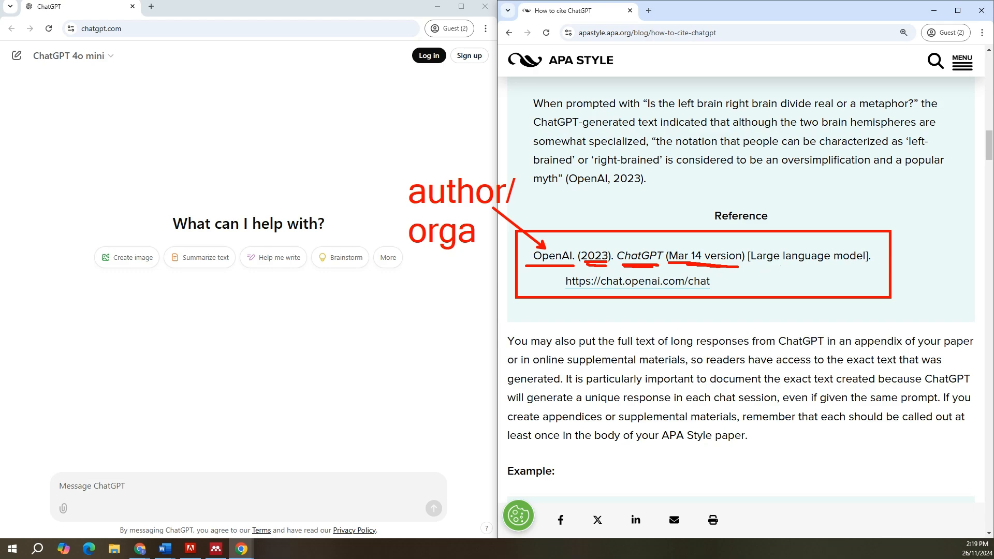
{"action": "left_click_drag", "start_coordinate": [575, 291], "coordinate": [699, 286]}
{"action": "left_click_drag", "start_coordinate": [612, 293], "coordinate": [663, 292]}
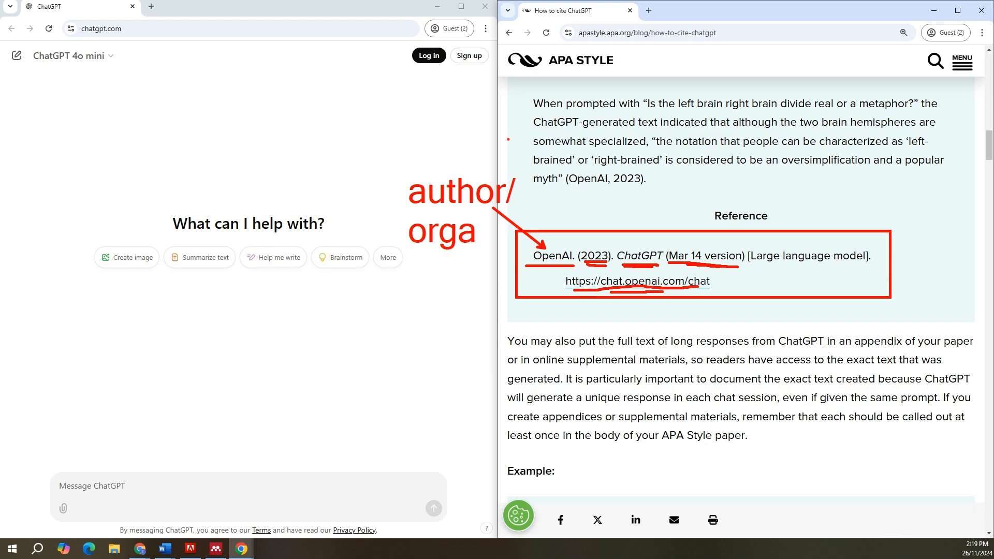
{"action": "key", "text": "Escape"}
Step: Copy the ChatGPT page address, and start a manual entry of type Web Page in Mendeley Desktop
{"action": "left_click", "coordinate": [182, 29]}
{"action": "key", "text": "ctrl+c"}
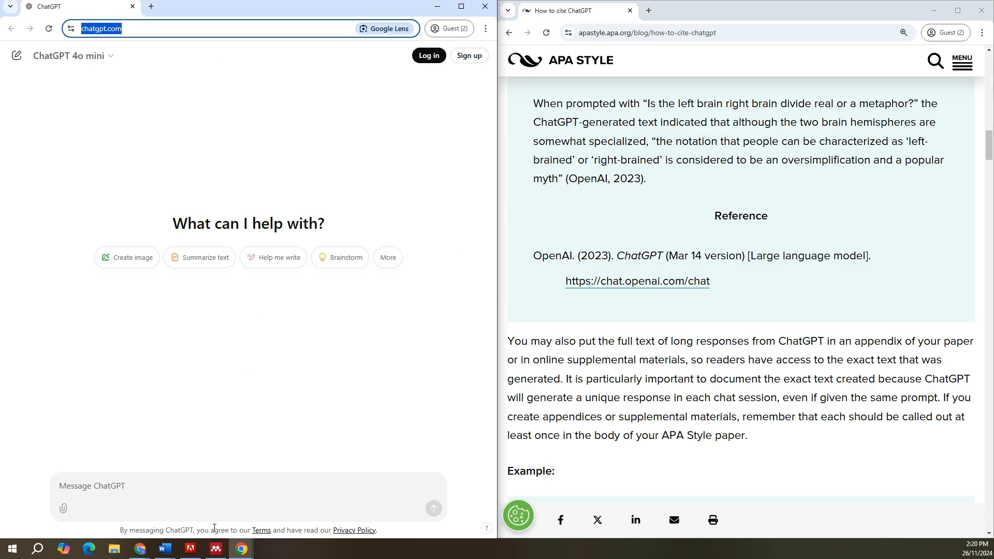
{"action": "left_click", "coordinate": [216, 549]}
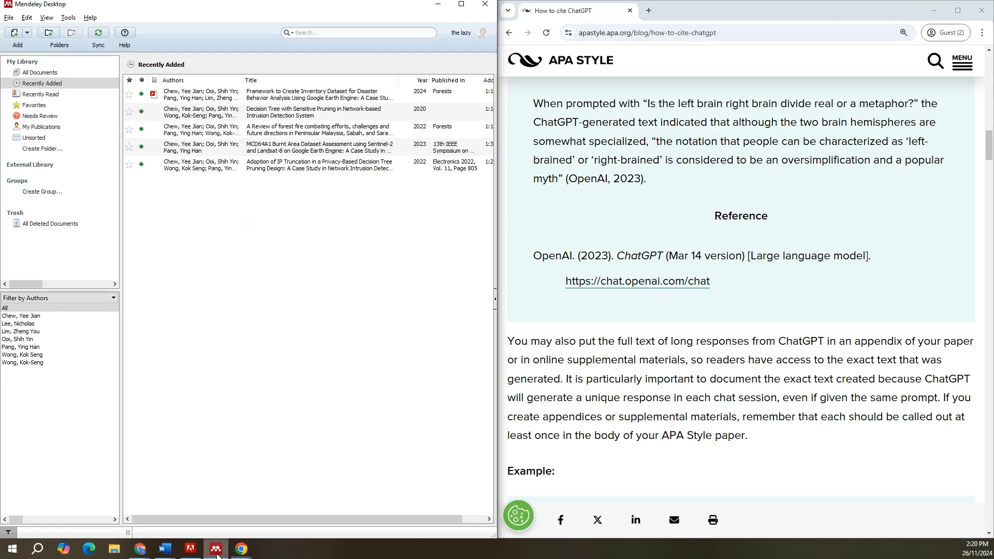
{"action": "left_click", "coordinate": [29, 33]}
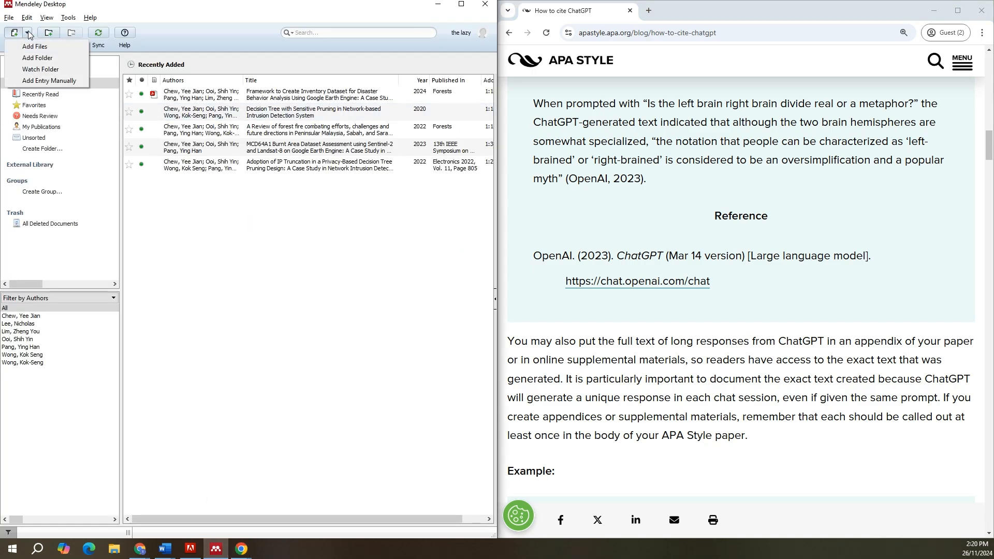
{"action": "left_click", "coordinate": [36, 83]}
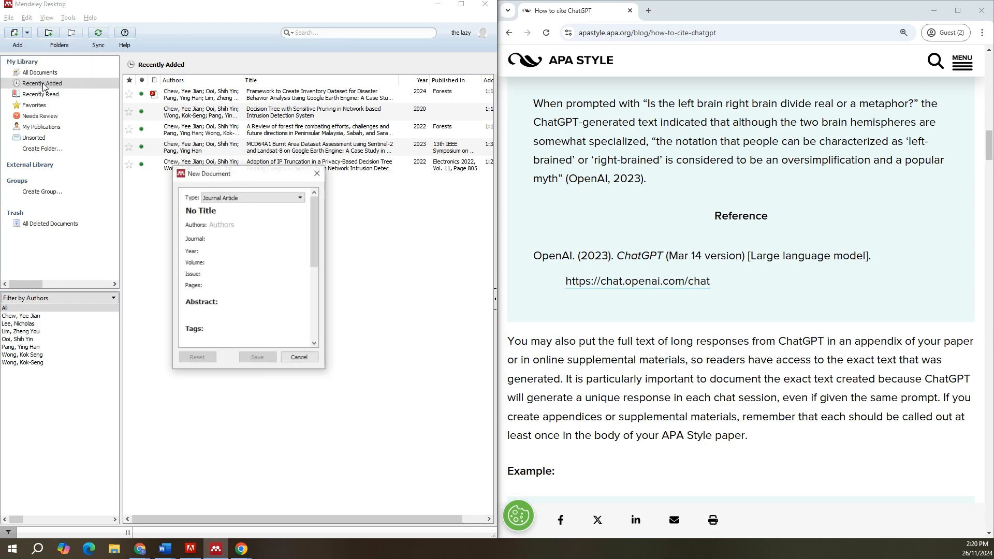
{"action": "left_click", "coordinate": [220, 197]}
{"action": "key", "text": "Return"}
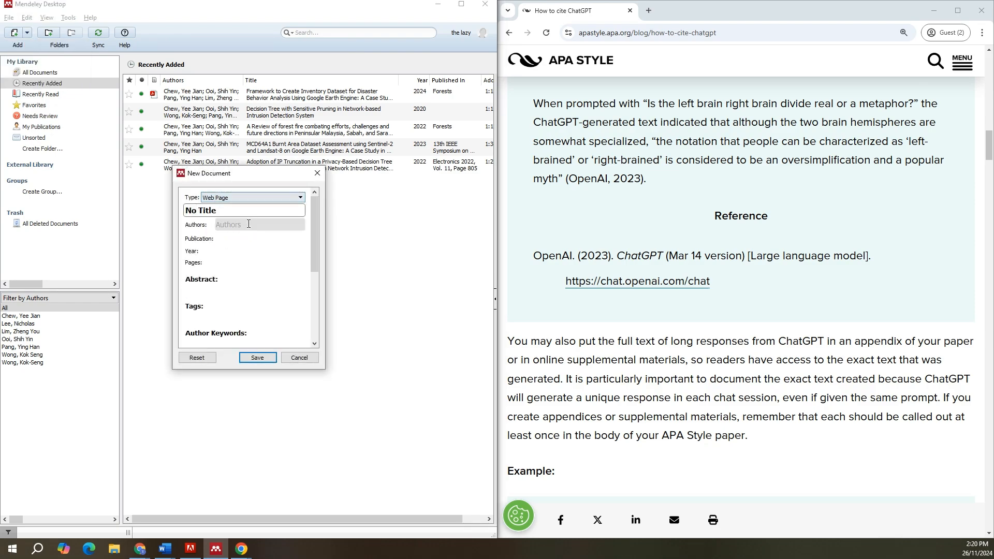
Step: Enter "ChatGPT (Nov 26 version) [Large Language Model]" as the title of the new document
{"action": "left_click", "coordinate": [278, 206]}
{"action": "type", "text": "Ch"}
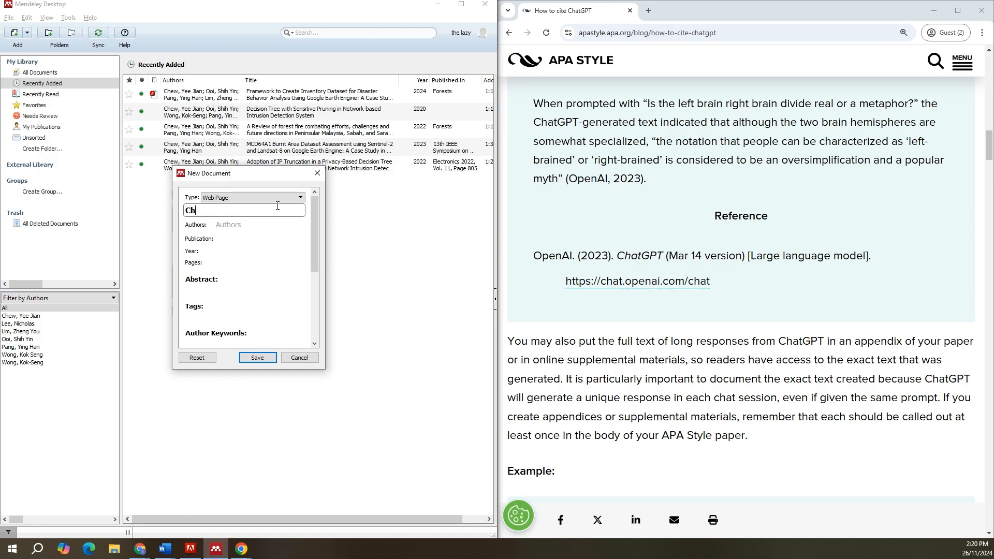
{"action": "type", "text": "atGPT (26 "}
{"action": "type", "text": "v 26 version"}
{"action": "type", "text": ") ["}
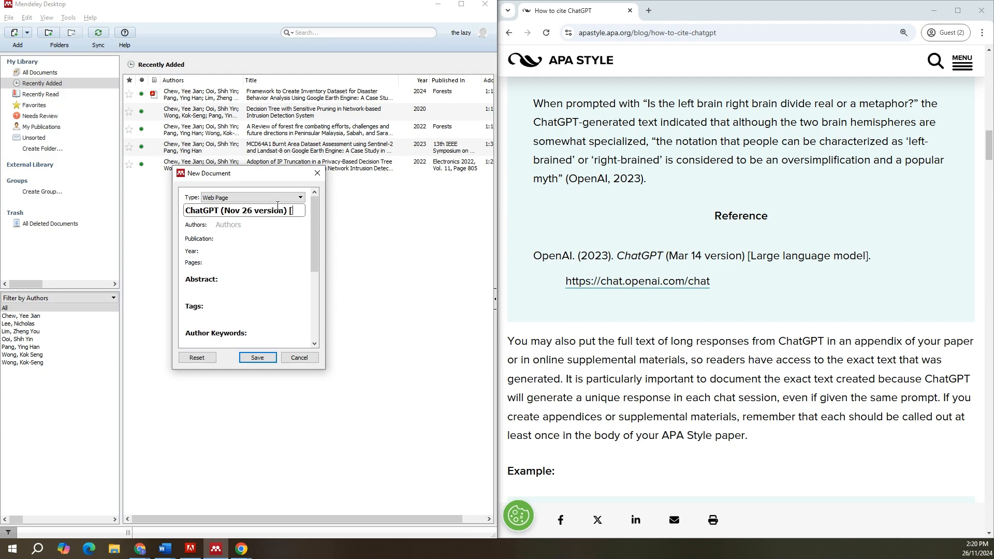
{"action": "type", "text": "Large Lagn"}
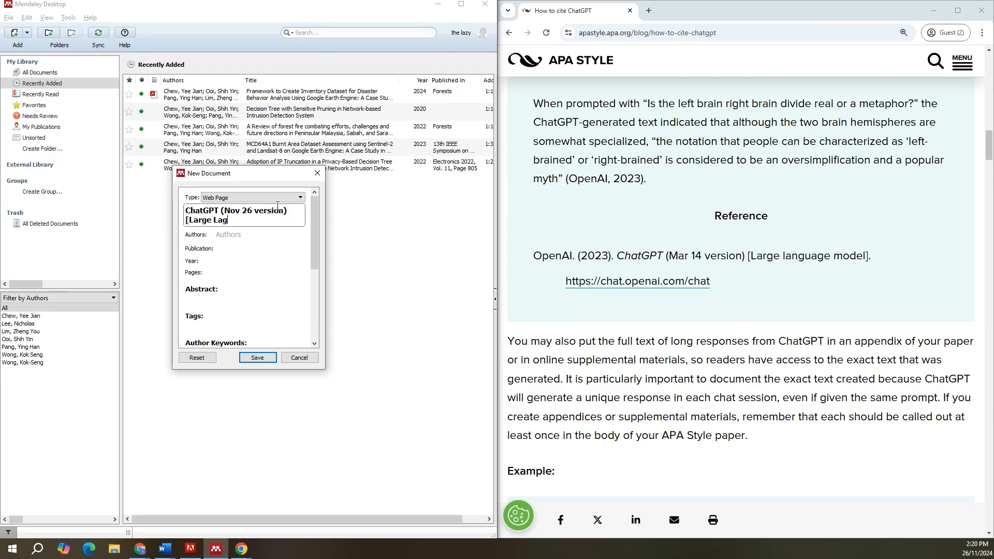
{"action": "key", "text": "BackSpace"}
{"action": "type", "text": "nguage Model]"}
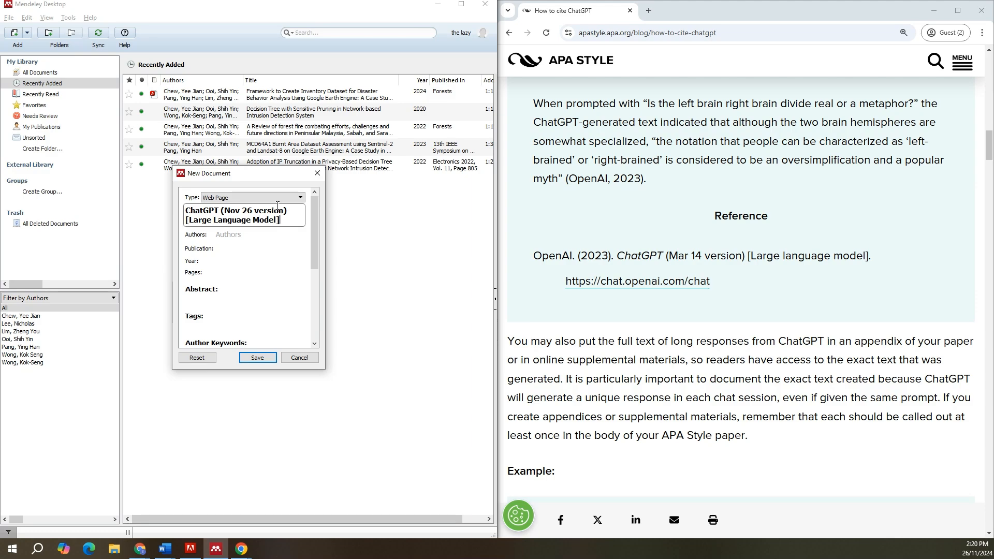
Step: Set the author of the web page entry to OpenAI as an Institution/Organization
{"action": "key", "text": "Tab"}
{"action": "type", "text": "OpenAI"}
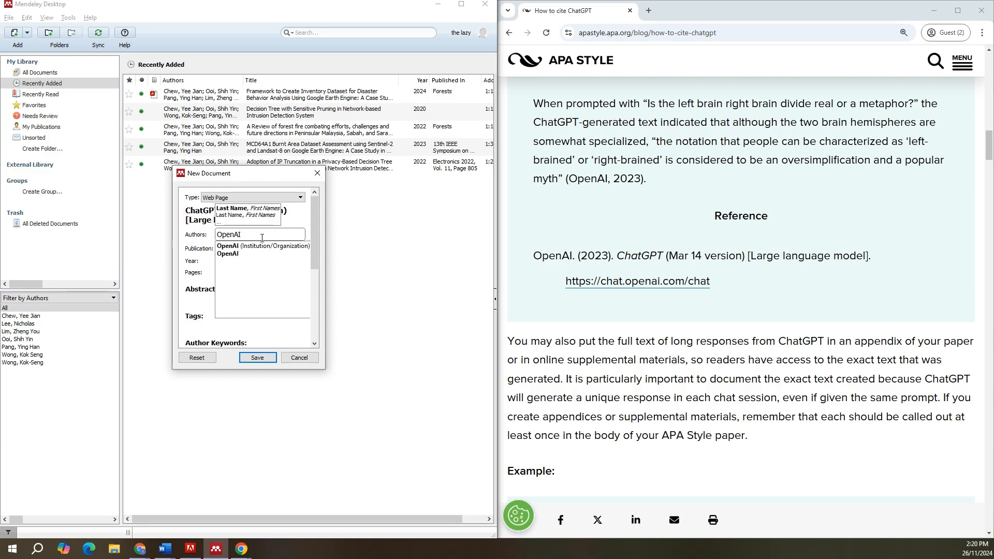
{"action": "left_click", "coordinate": [260, 245]}
{"action": "scroll", "coordinate": [250, 276], "scroll_direction": "down", "scroll_amount": 3}
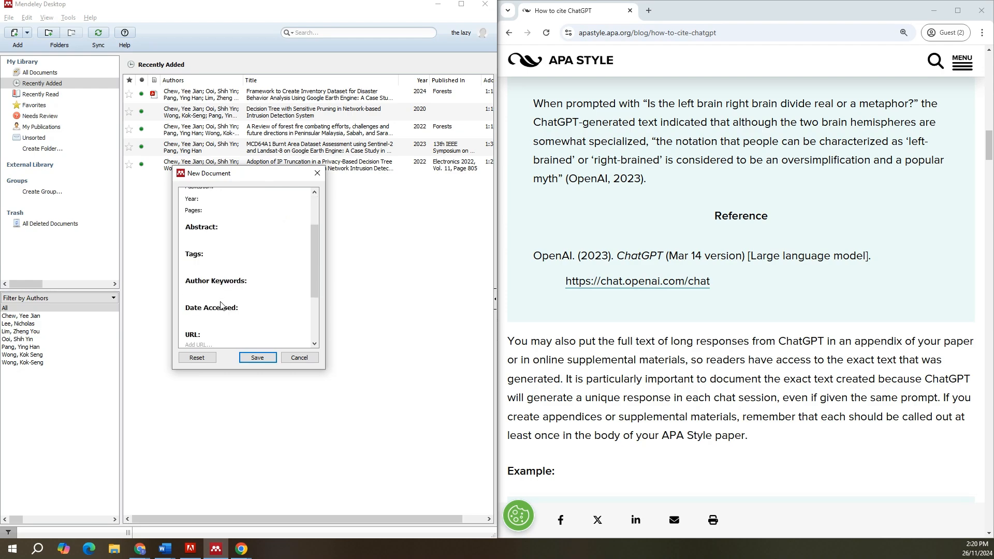
{"action": "left_click", "coordinate": [212, 287]}
{"action": "type", "text": "26/11/2024"}
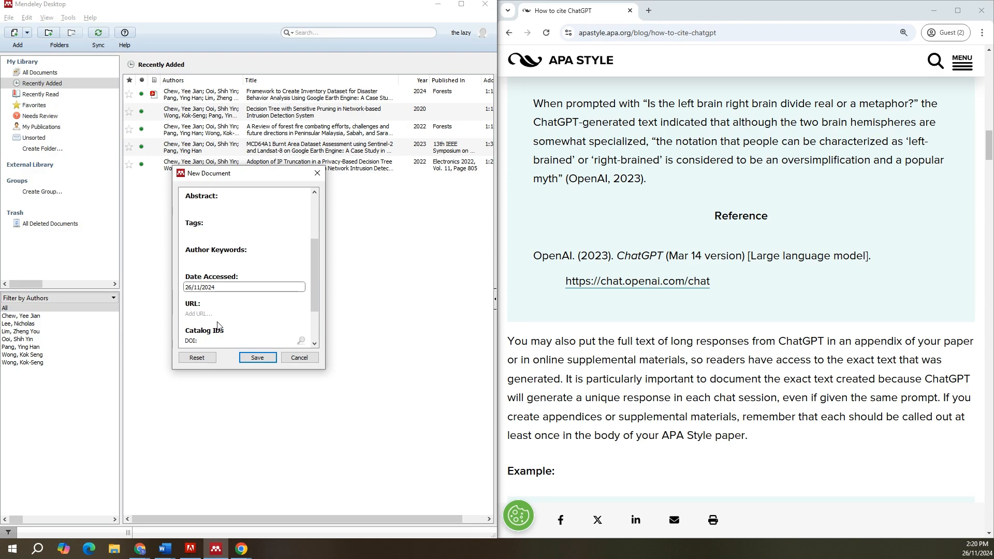
{"action": "left_click", "coordinate": [210, 314]}
{"action": "key", "text": "ctrl+v"}
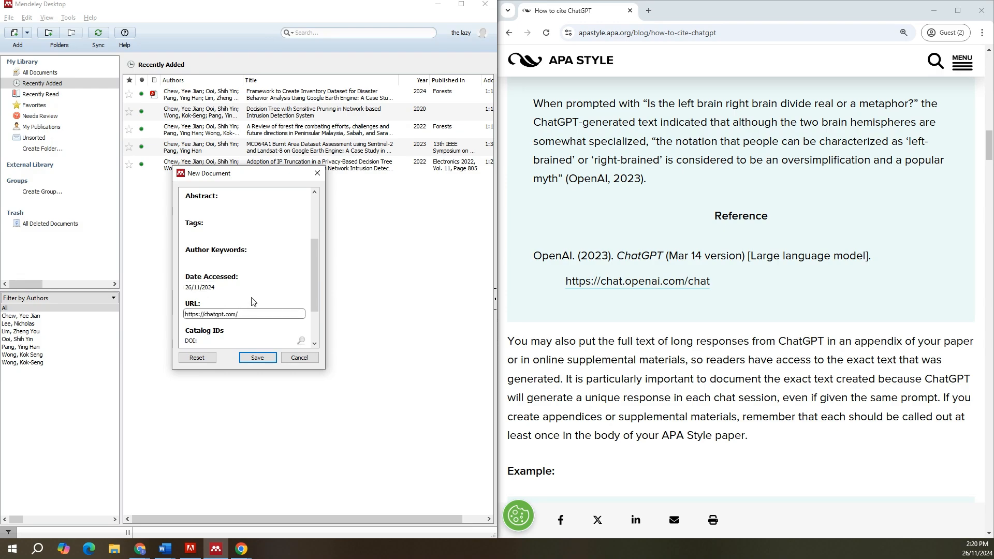
{"action": "scroll", "coordinate": [252, 301], "scroll_direction": "down", "scroll_amount": 2}
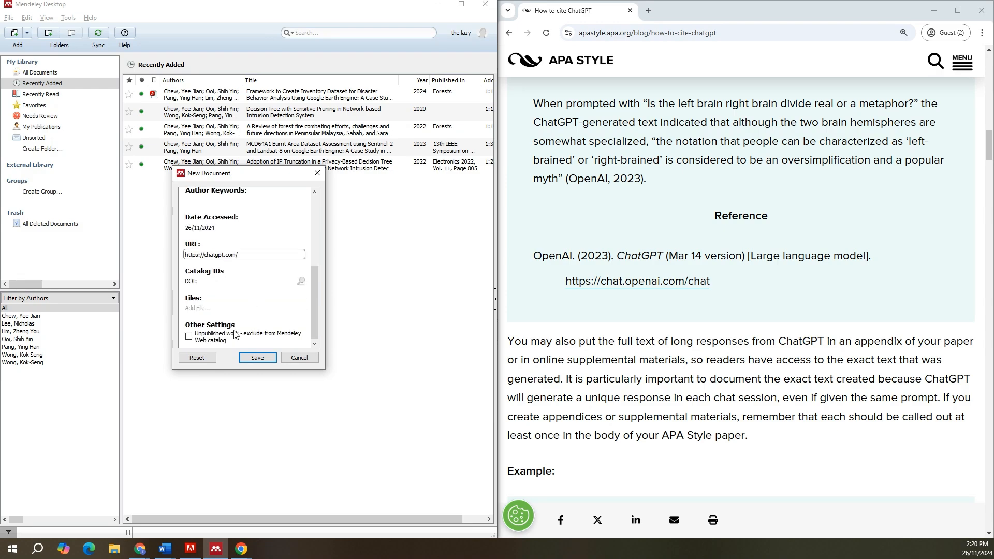
{"action": "left_click", "coordinate": [258, 358]}
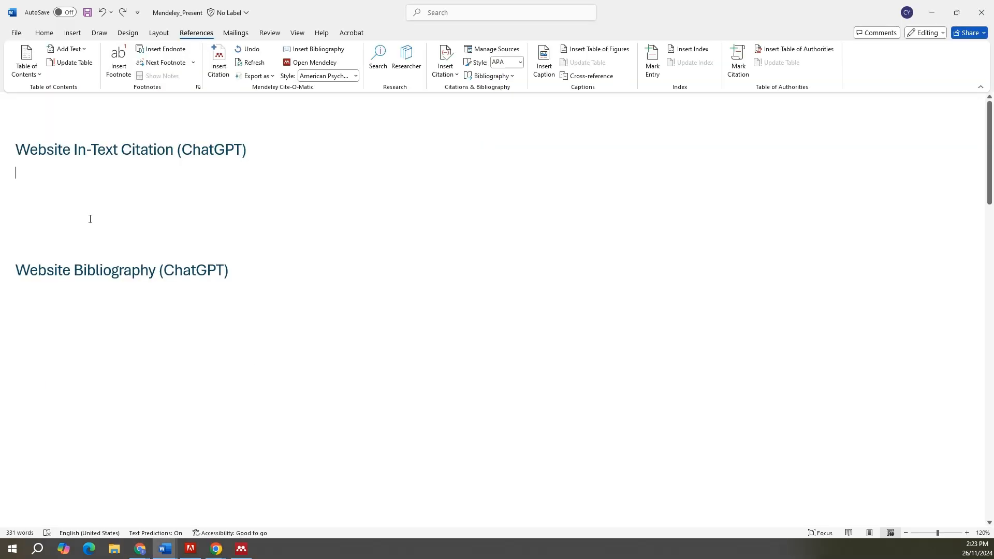
Step: In Word, insert a Mendeley citation of the OpenAI entry under the "Website In-Text Citation (ChatGPT)" heading
{"action": "left_click", "coordinate": [219, 59]}
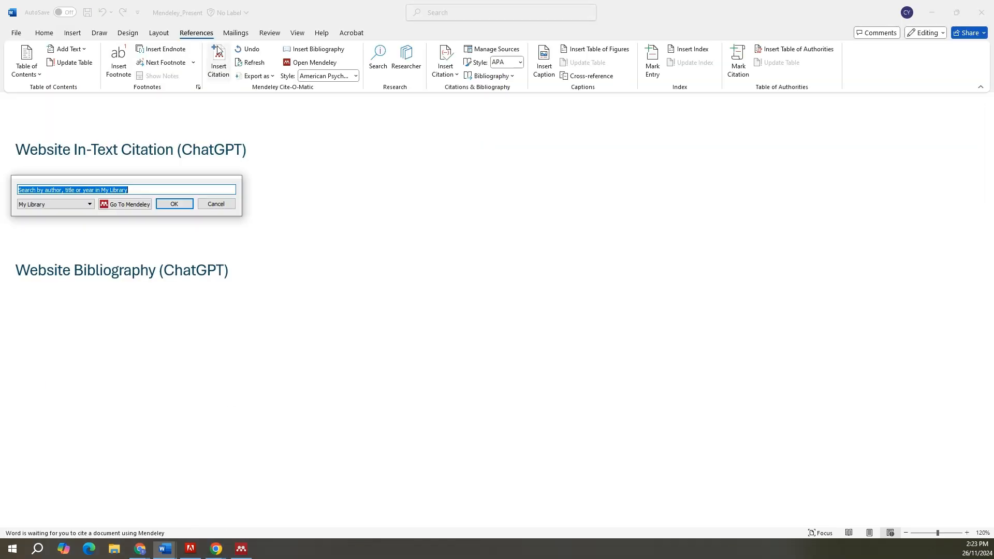
{"action": "type", "text": "openai"}
{"action": "key", "text": "Return"}
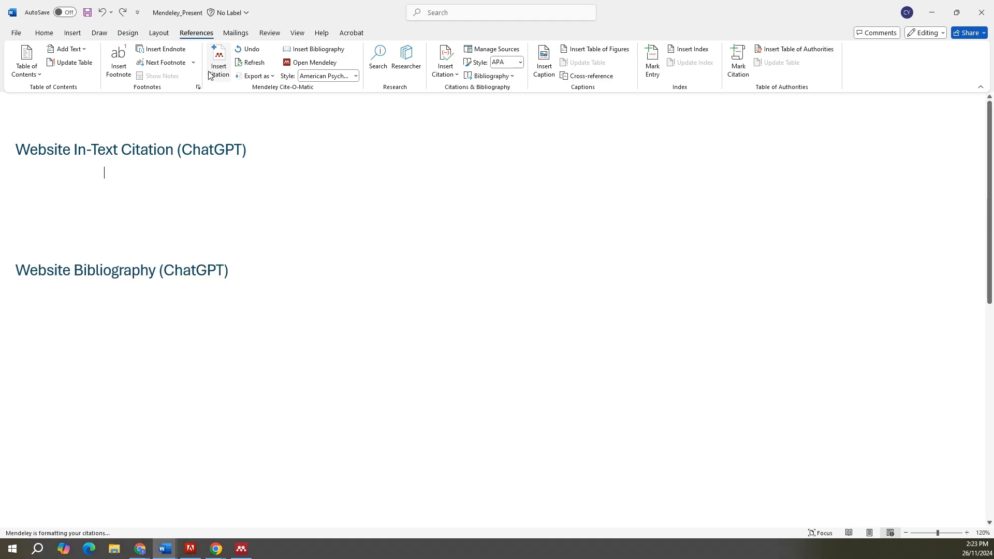
Step: Insert the Mendeley bibliography under the "Website Bibliography (ChatGPT)" heading and remove the empty line above it
{"action": "left_click", "coordinate": [85, 314]}
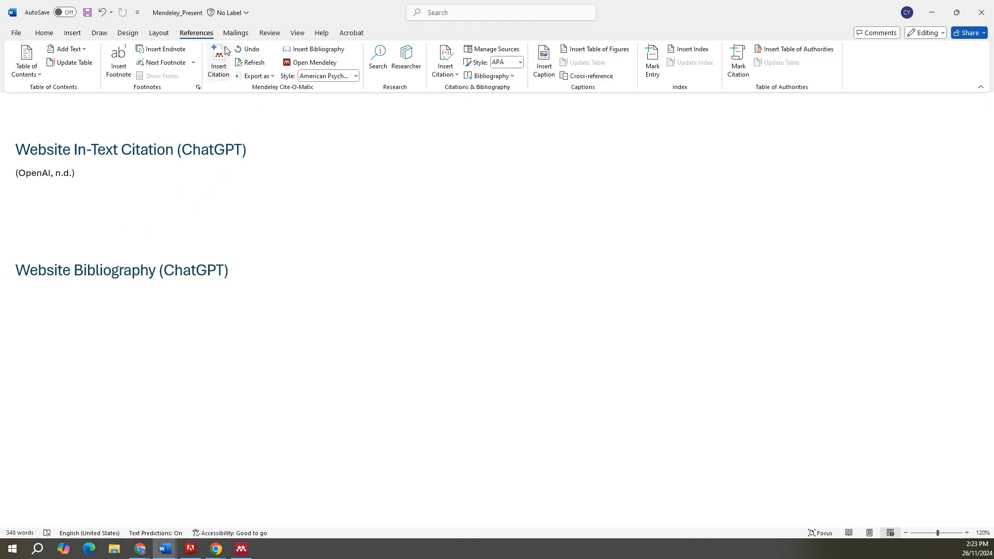
{"action": "left_click", "coordinate": [311, 49]}
{"action": "left_click", "coordinate": [26, 297]}
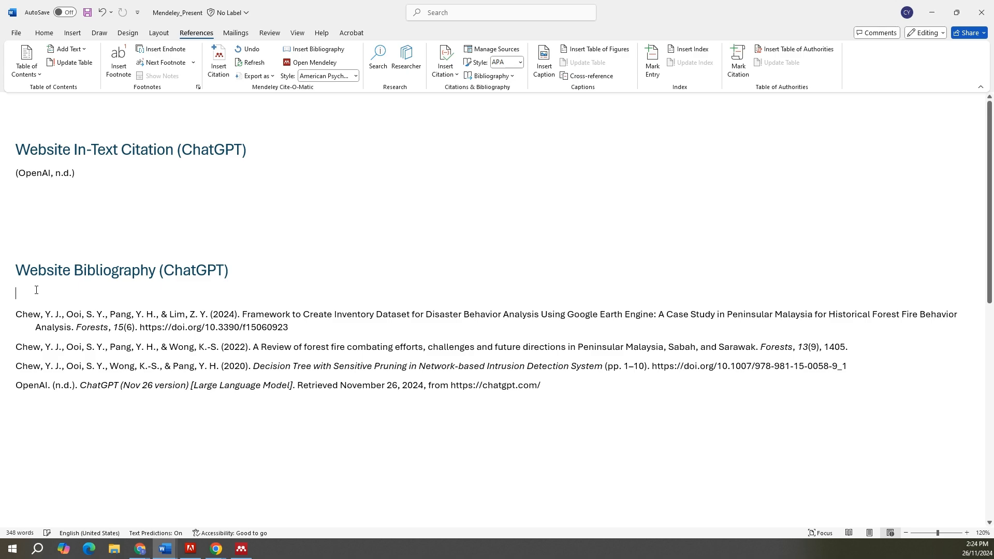
{"action": "key", "text": "Delete"}
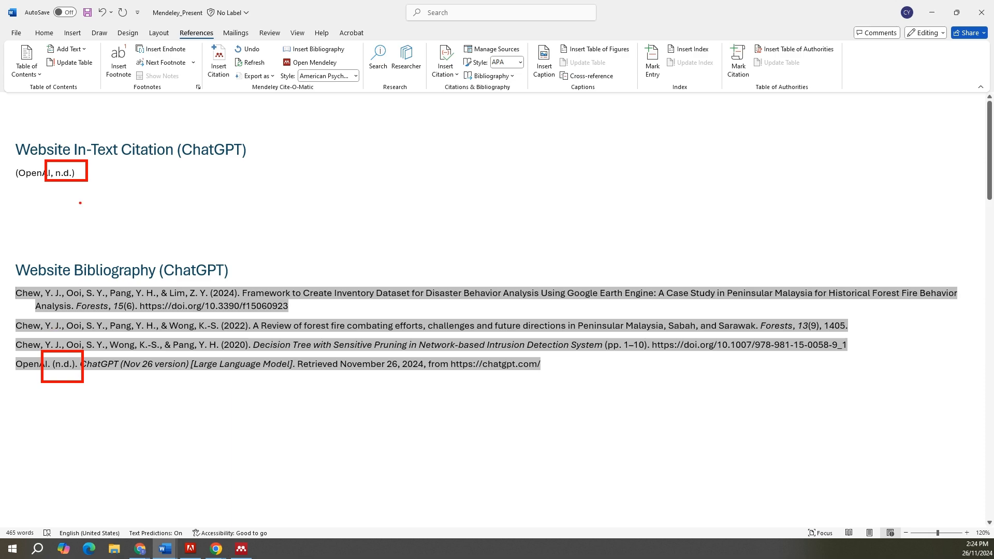
Step: Mark and clear the in-text citation's date part, and show the document details of the OpenAI entry in Mendeley Desktop
{"action": "left_click_drag", "start_coordinate": [67, 186], "coordinate": [68, 215]}
{"action": "key", "text": "Escape"}
{"action": "left_click", "coordinate": [241, 549]}
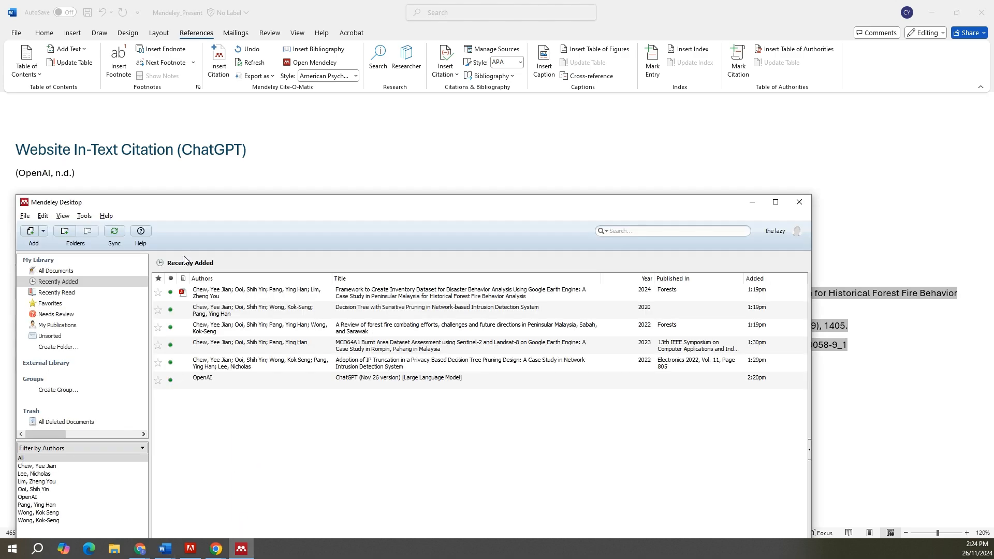
{"action": "left_click", "coordinate": [215, 378]}
{"action": "double_click", "coordinate": [274, 206]}
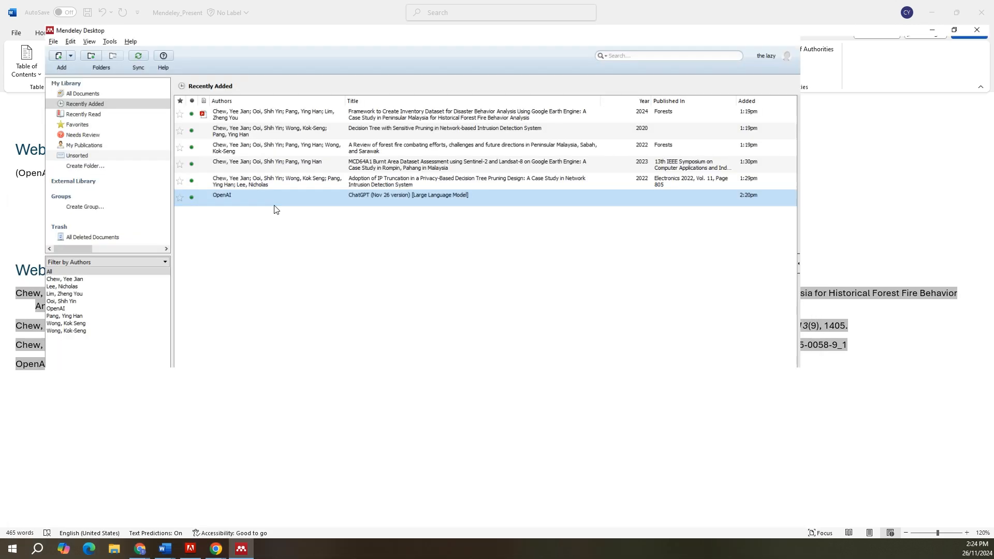
{"action": "left_click", "coordinate": [52, 20]}
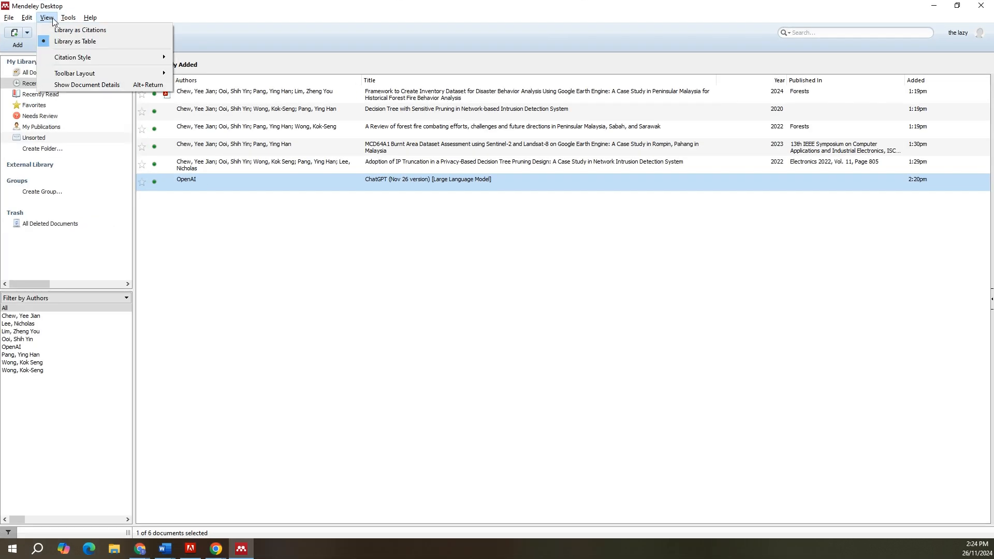
{"action": "left_click", "coordinate": [98, 85]}
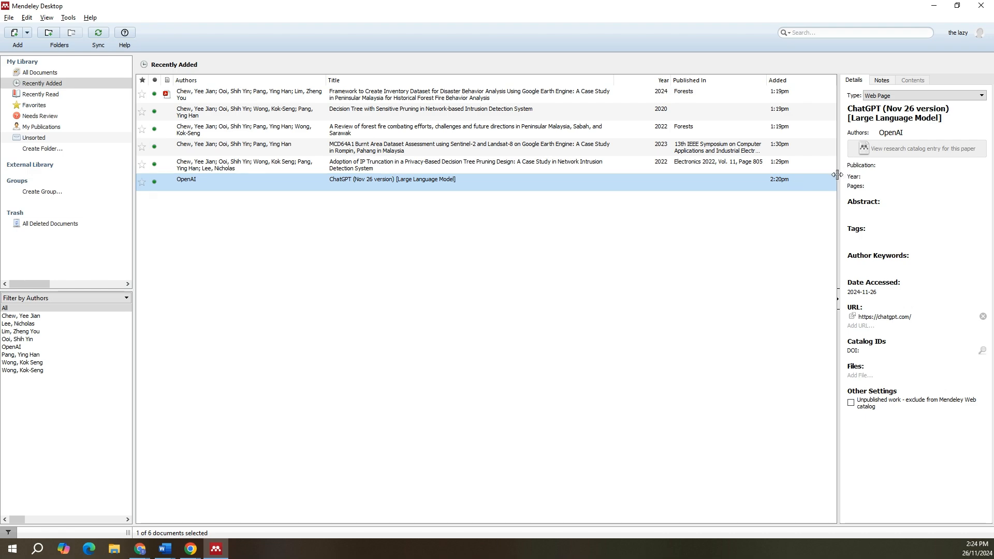
Step: Widen the document details area and set the OpenAI entry's year to 2024
{"action": "left_click_drag", "start_coordinate": [837, 175], "coordinate": [731, 188]}
{"action": "left_click", "coordinate": [774, 177]}
{"action": "type", "text": "2"}
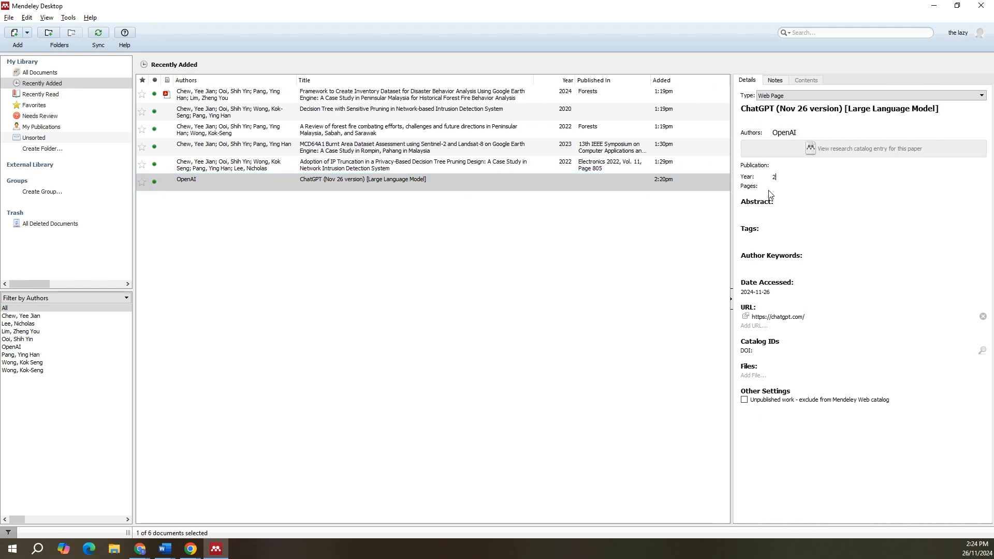
{"action": "type", "text": "024"}
{"action": "left_click", "coordinate": [627, 281]}
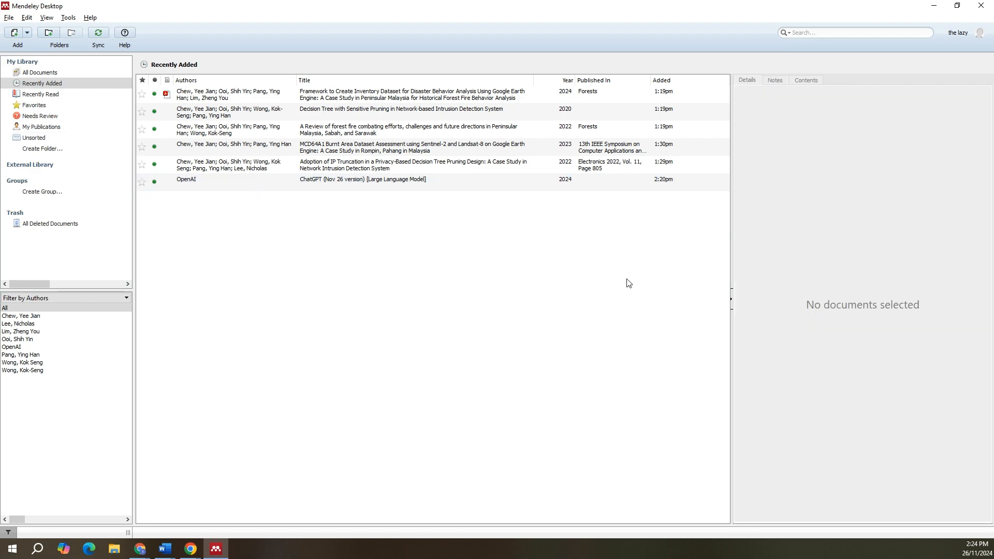
Step: Return to Word, refresh the Mendeley citations, and box the OpenAI year in the in-text citation and the bibliography
{"action": "left_click", "coordinate": [934, 6]}
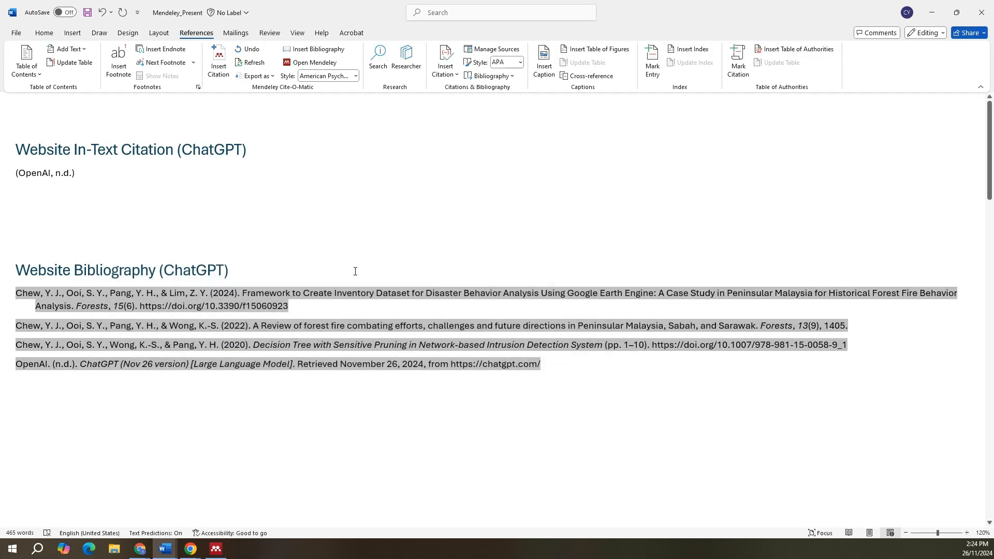
{"action": "left_click", "coordinate": [253, 63]}
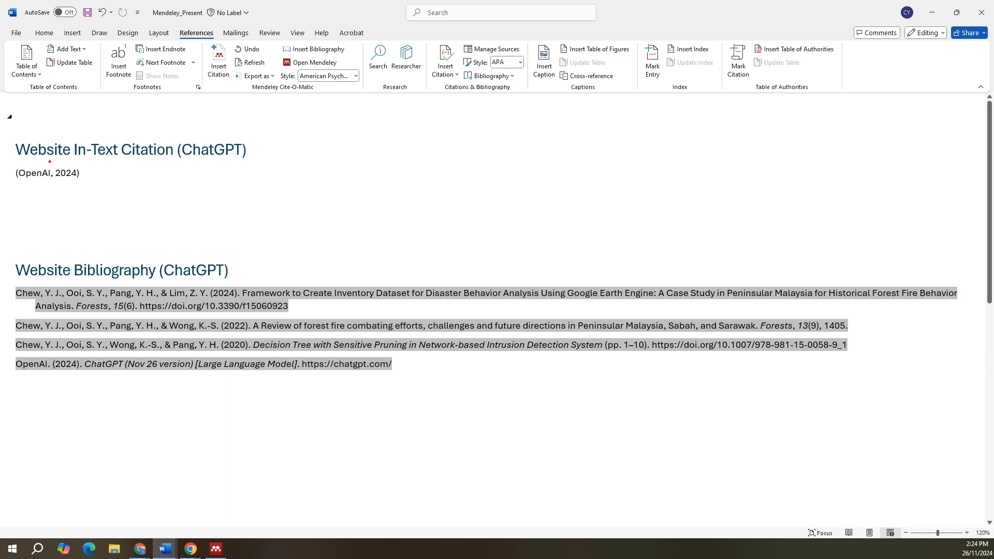
{"action": "left_click_drag", "start_coordinate": [50, 162], "coordinate": [88, 182]}
{"action": "left_click_drag", "start_coordinate": [42, 354], "coordinate": [87, 379]}
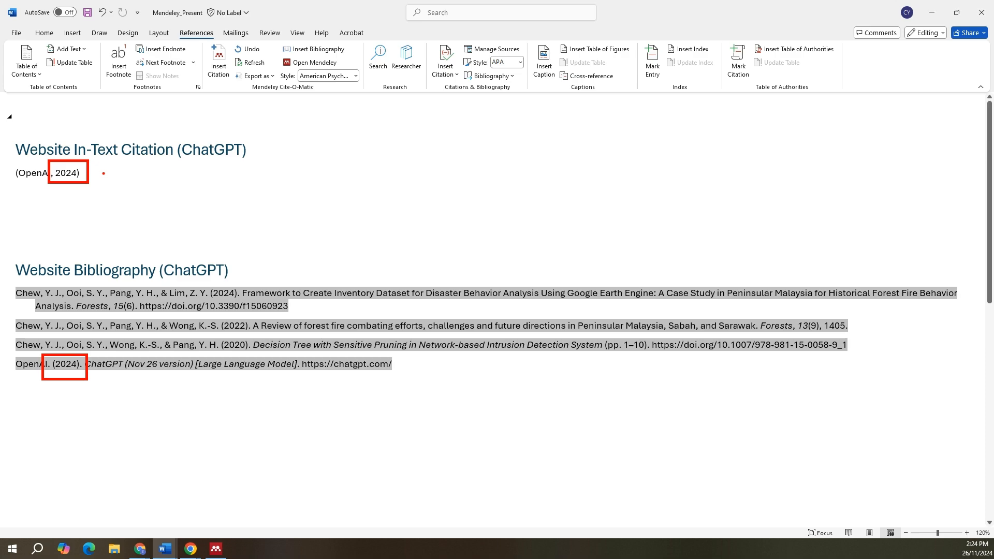
{"action": "mouse_move", "coordinate": [123, 180]}
{"action": "left_mouse_down"}
{"action": "mouse_move", "coordinate": [126, 200]}
{"action": "mouse_move", "coordinate": [154, 203]}
{"action": "mouse_move", "coordinate": [201, 176]}
{"action": "mouse_move", "coordinate": [202, 208]}
{"action": "left_mouse_up"}
{"action": "left_click", "coordinate": [164, 204]}
{"action": "left_click", "coordinate": [215, 207]}
{"action": "mouse_move", "coordinate": [78, 179]}
{"action": "left_mouse_down"}
{"action": "mouse_move", "coordinate": [86, 210]}
{"action": "mouse_move", "coordinate": [78, 178]}
{"action": "mouse_move", "coordinate": [91, 183]}
{"action": "left_mouse_up"}
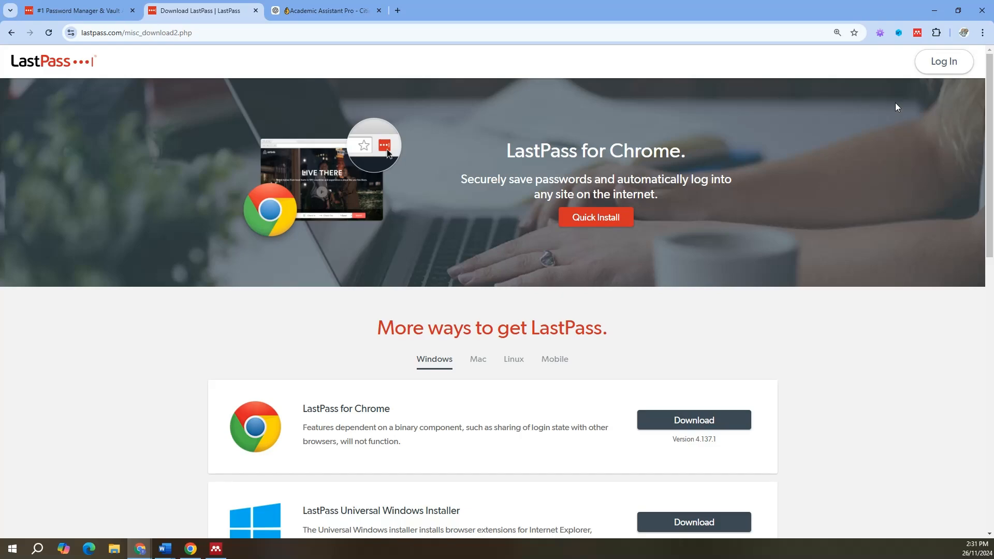
Step: Edit the LastPass download page reference in the Mendeley web importer, replacing its title with "LassPass for Chrome (Version 4.137.1) [Computer software]"
{"action": "left_click", "coordinate": [919, 34]}
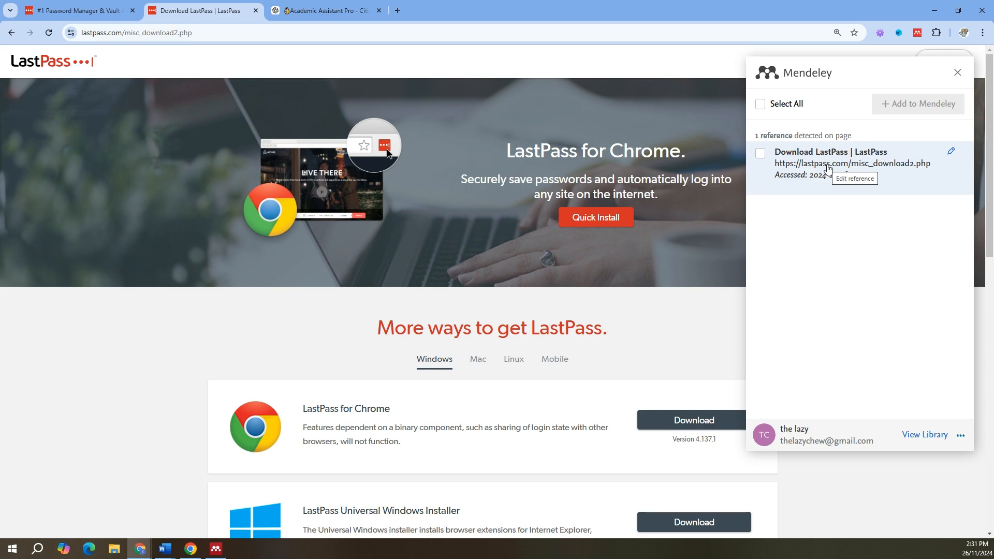
{"action": "left_click", "coordinate": [818, 172]}
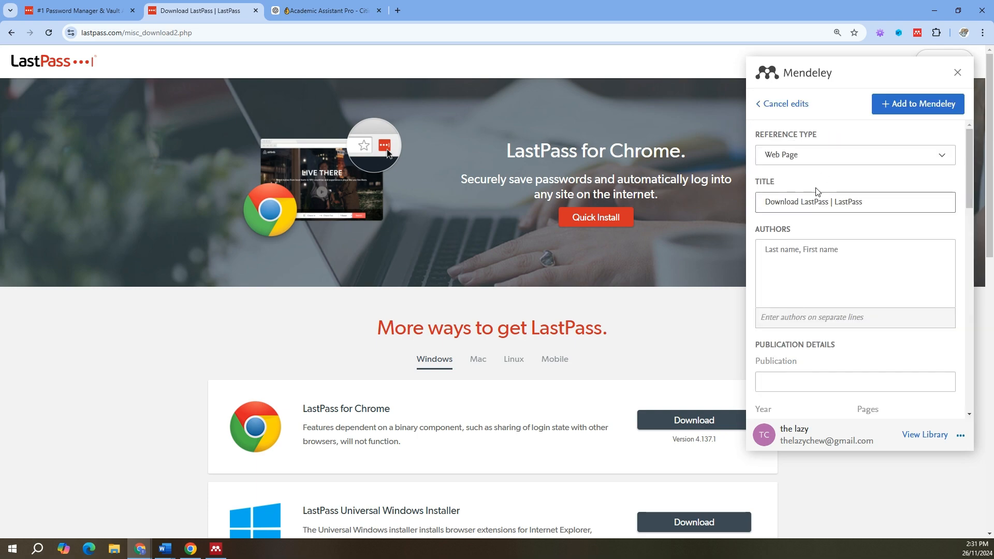
{"action": "left_click_drag", "start_coordinate": [862, 202], "coordinate": [741, 200]}
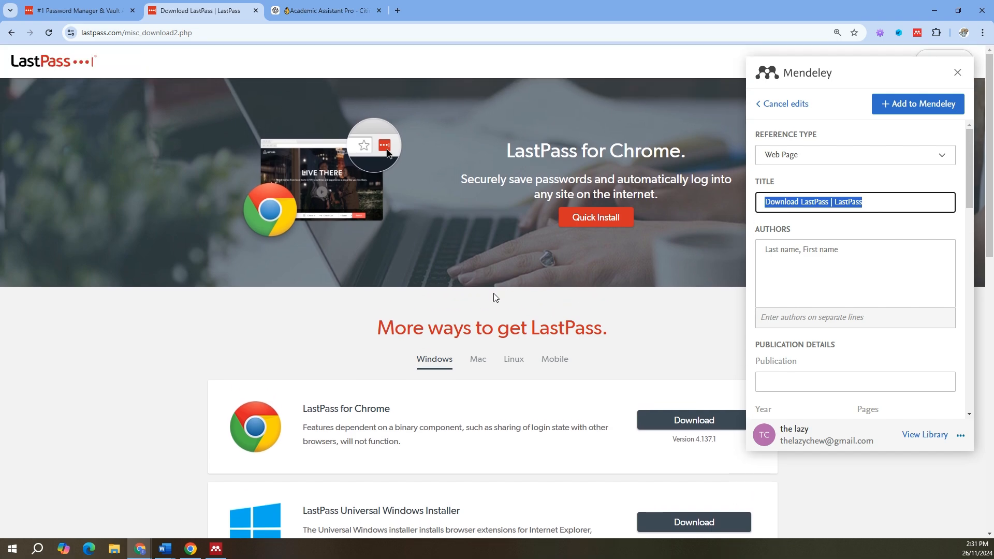
{"action": "scroll", "coordinate": [317, 344], "scroll_direction": "down", "scroll_amount": 2}
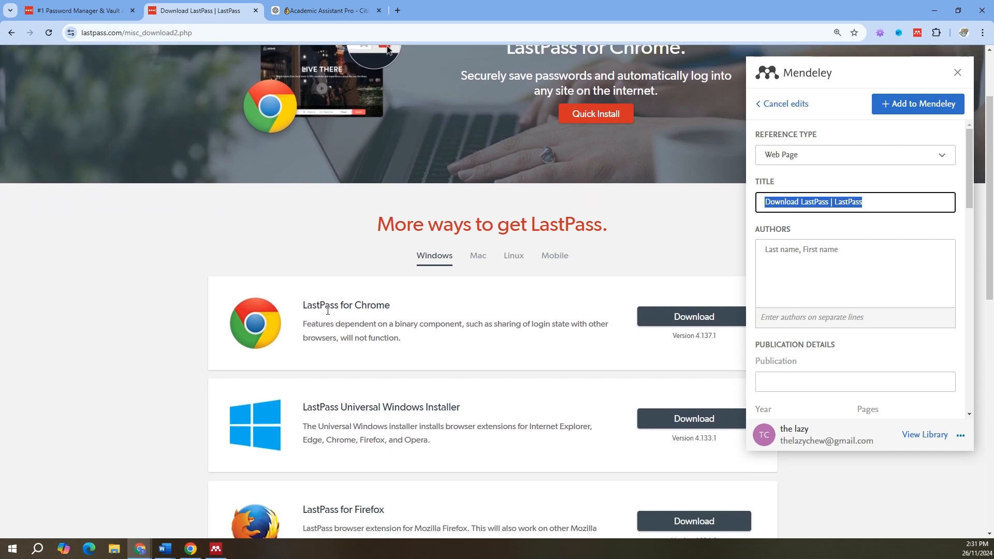
{"action": "type", "text": "Lass"}
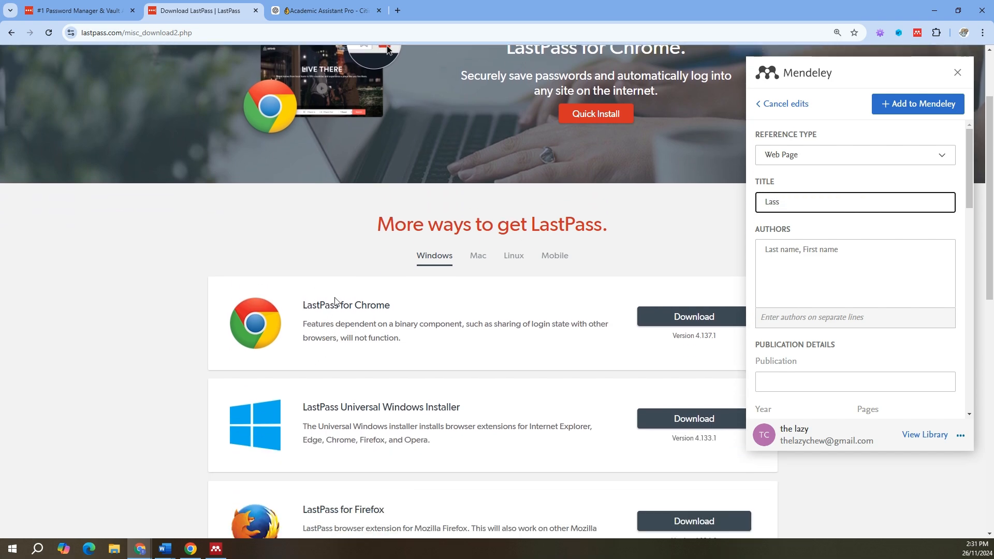
{"action": "type", "text": "Pass for Chrome (Version 4.137.1"}
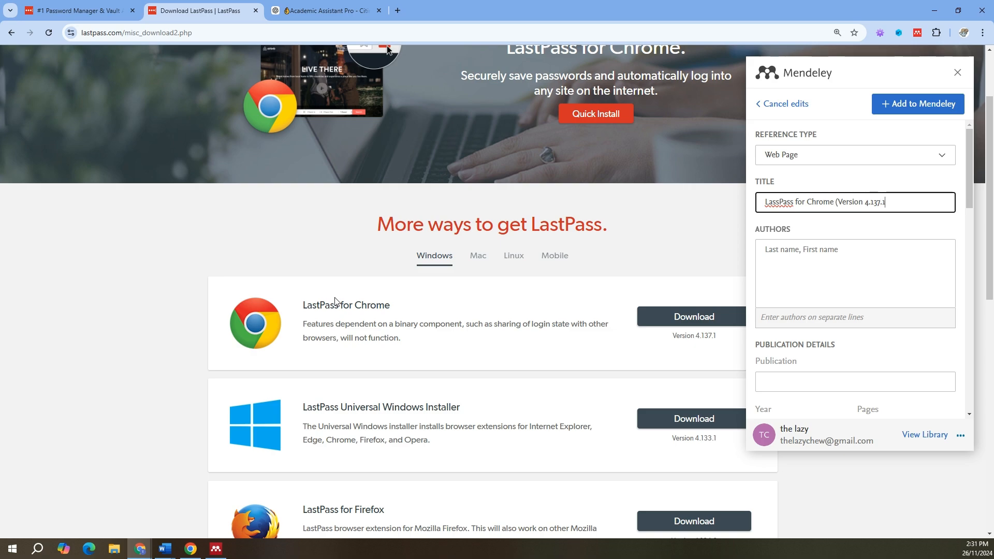
{"action": "type", "text": ") [Computer software"}
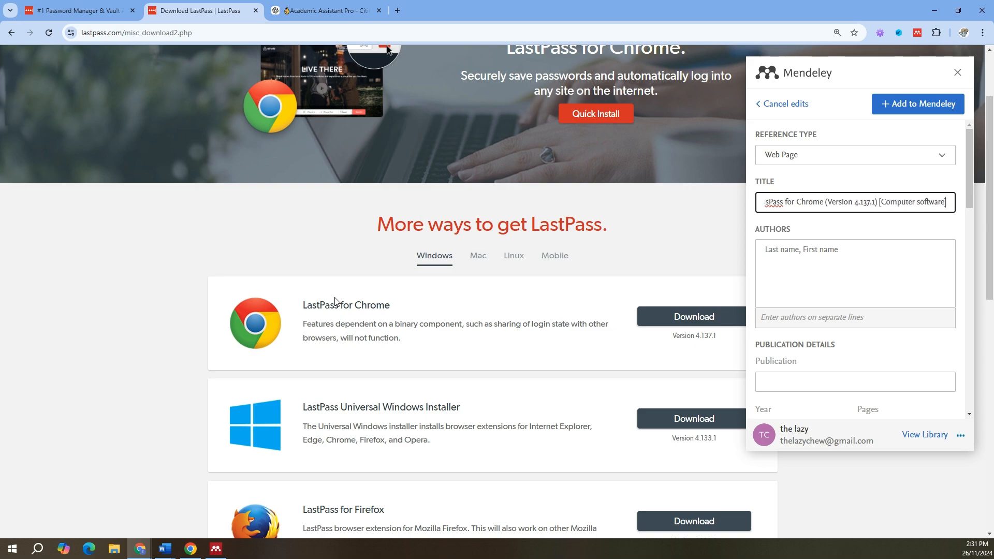
Step: Set the reference's author to LassPass and its publication year to 2024
{"action": "left_click", "coordinate": [803, 268]}
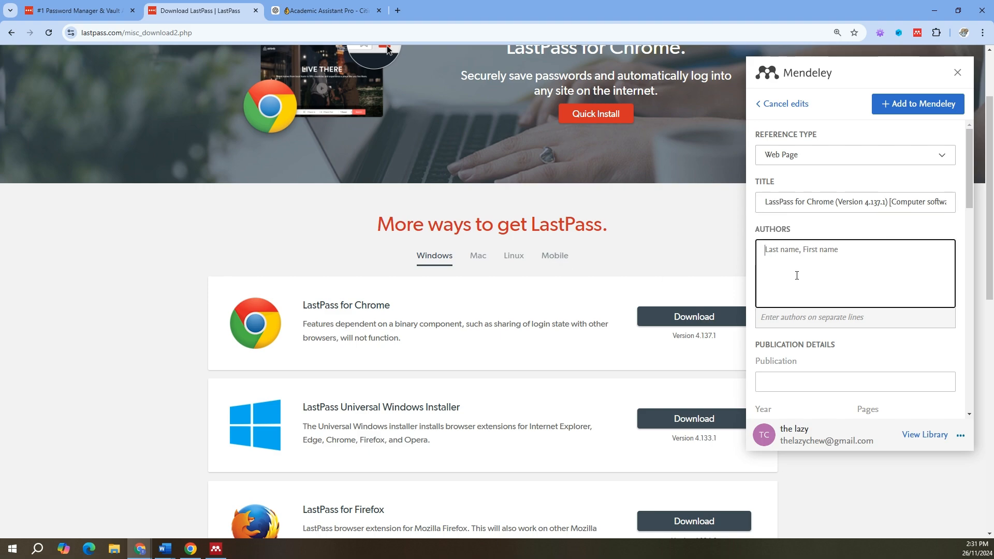
{"action": "type", "text": "LassPass"}
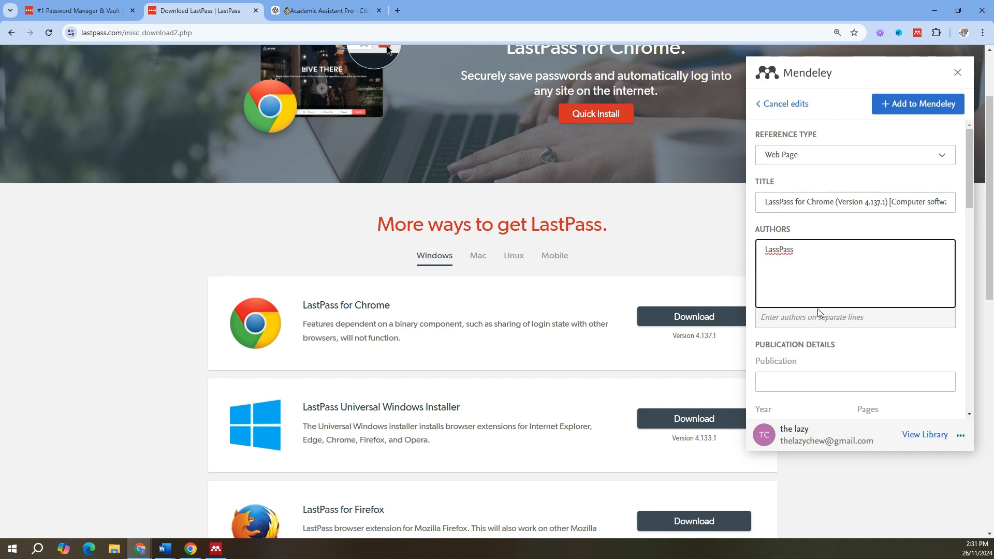
{"action": "scroll", "coordinate": [819, 308], "scroll_direction": "down", "scroll_amount": 3}
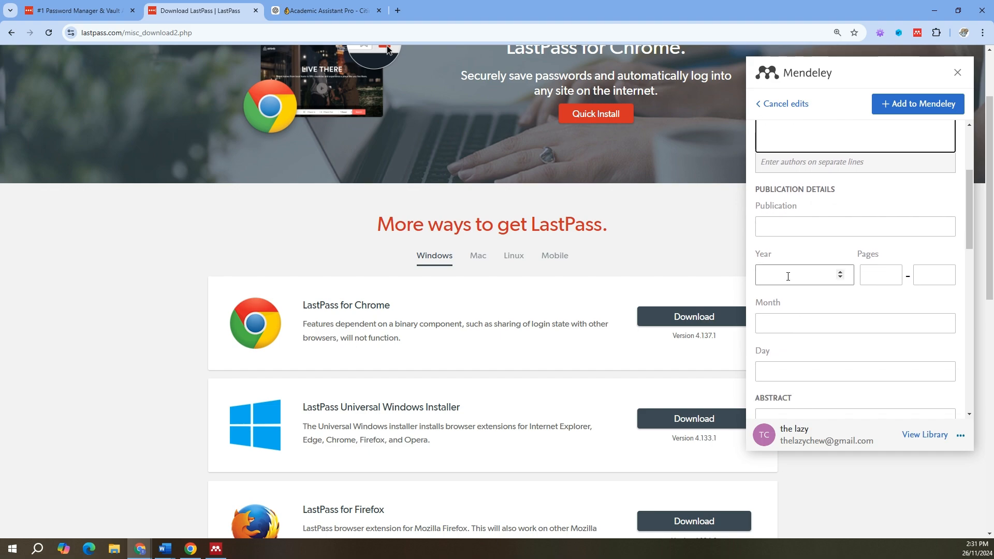
{"action": "left_click", "coordinate": [793, 274]}
{"action": "type", "text": "2024"}
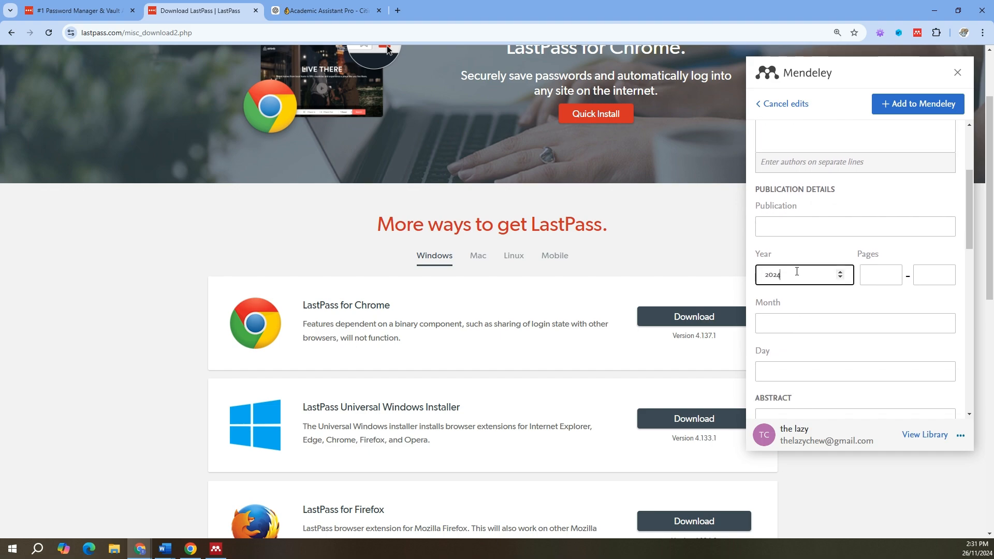
{"action": "scroll", "coordinate": [797, 271], "scroll_direction": "up", "scroll_amount": 3}
{"action": "scroll", "coordinate": [812, 351], "scroll_direction": "down", "scroll_amount": 8}
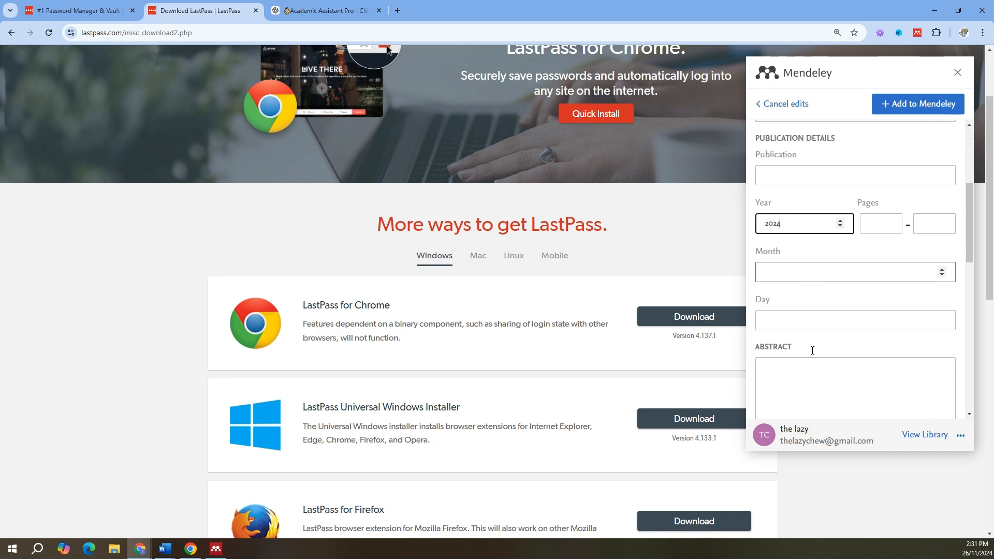
{"action": "scroll", "coordinate": [813, 350], "scroll_direction": "down", "scroll_amount": 3}
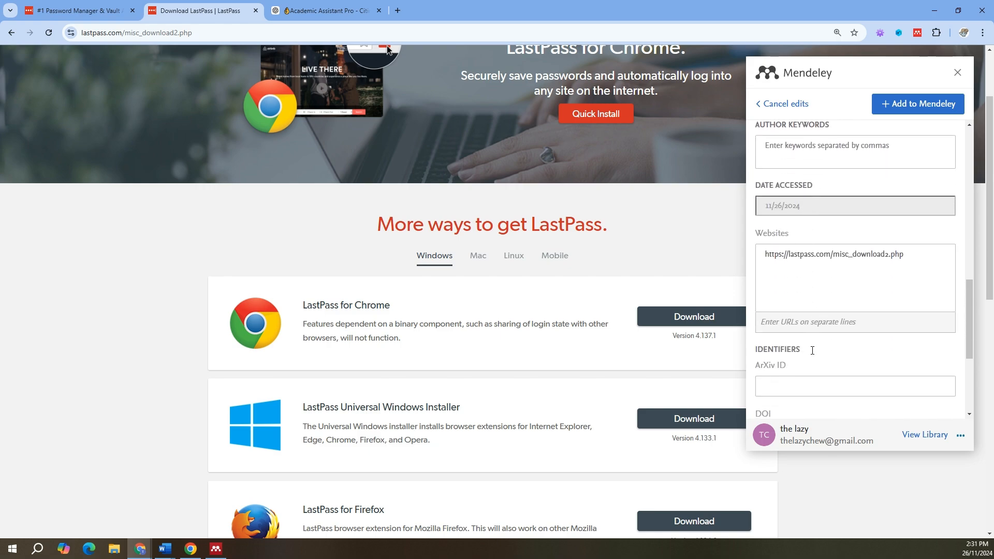
{"action": "scroll", "coordinate": [812, 350], "scroll_direction": "down", "scroll_amount": 1}
{"action": "double_click", "coordinate": [838, 204]}
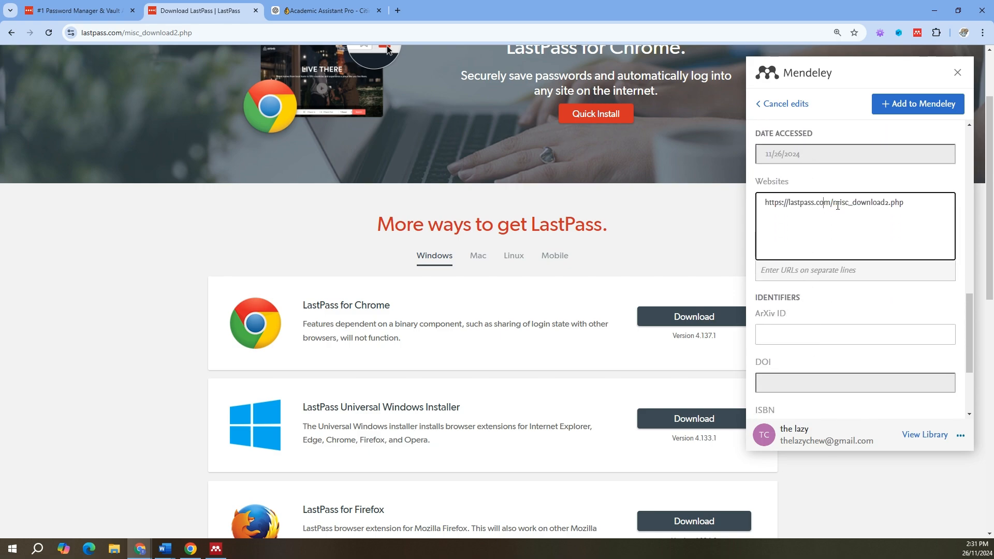
{"action": "left_click_drag", "start_coordinate": [834, 202], "coordinate": [916, 218]}
{"action": "key", "text": "BackSpace"}
{"action": "scroll", "coordinate": [824, 275], "scroll_direction": "down", "scroll_amount": 3}
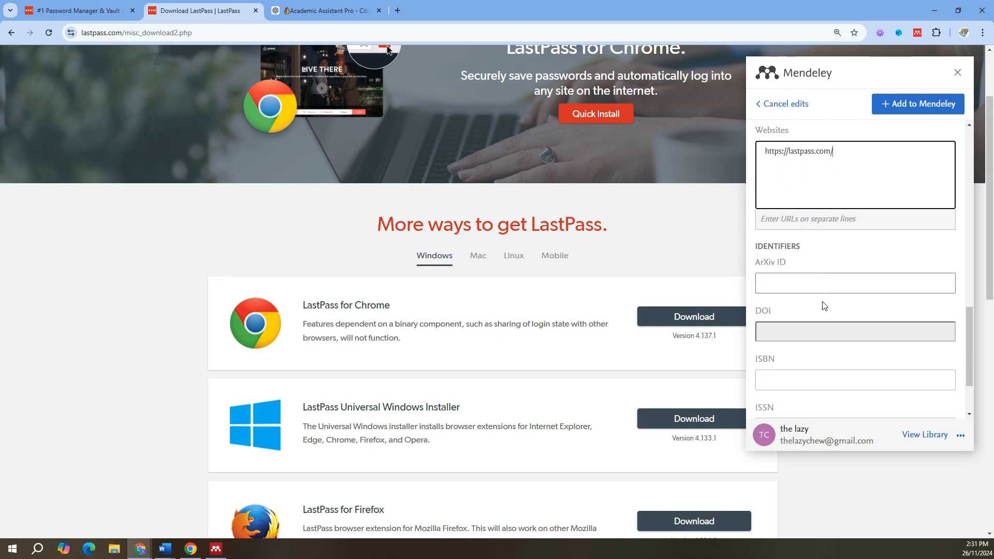
Step: Add the edited reference to Mendeley, sync it into the Mendeley Desktop library, and box the LastPass entry
{"action": "left_click", "coordinate": [915, 106]}
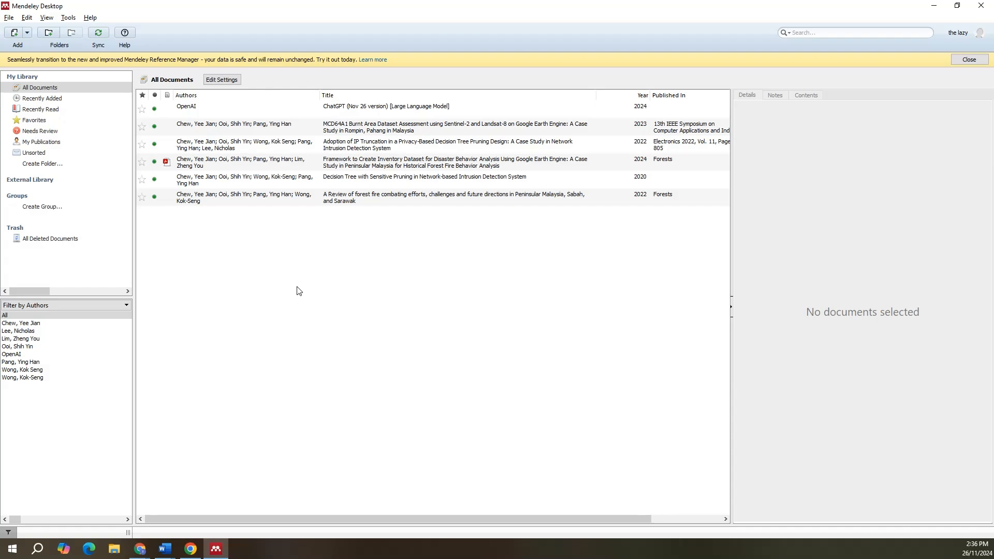
{"action": "left_click", "coordinate": [98, 33]}
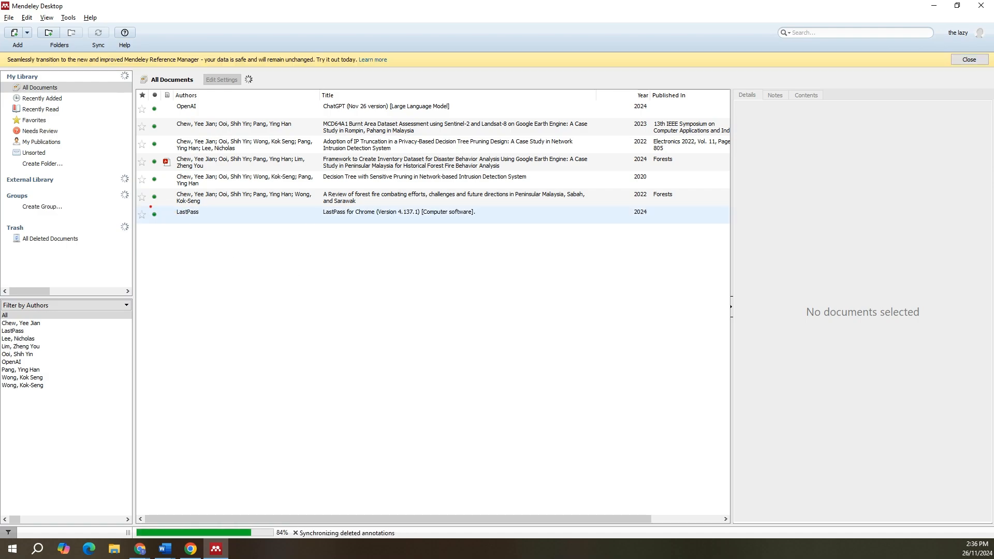
{"action": "mouse_move", "coordinate": [150, 207]}
{"action": "left_mouse_down"}
{"action": "mouse_move", "coordinate": [580, 246]}
{"action": "mouse_move", "coordinate": [689, 227]}
{"action": "left_mouse_up"}
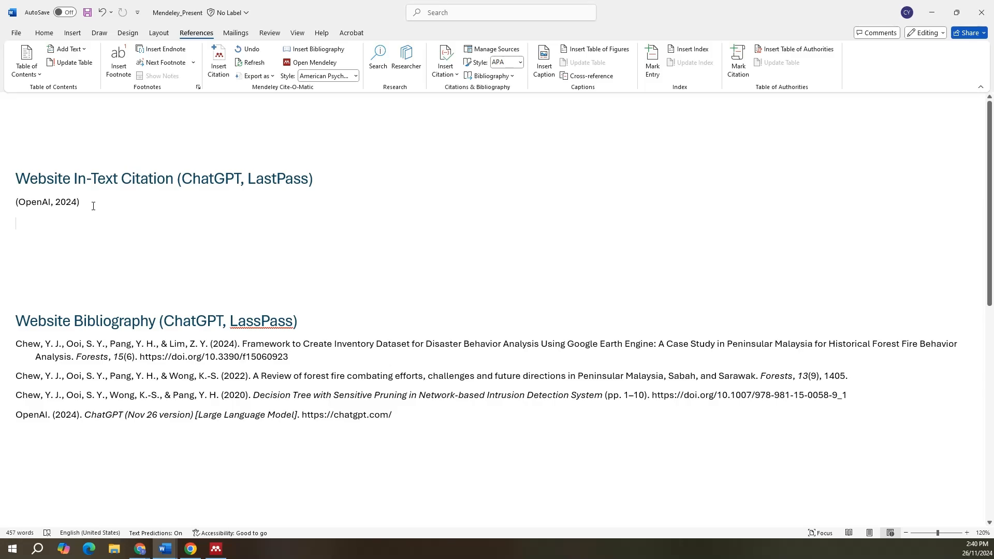
Step: Insert the LastPass Mendeley citation in Word below the OpenAI citation, and mark it and its bibliography entry
{"action": "left_click", "coordinate": [213, 63]}
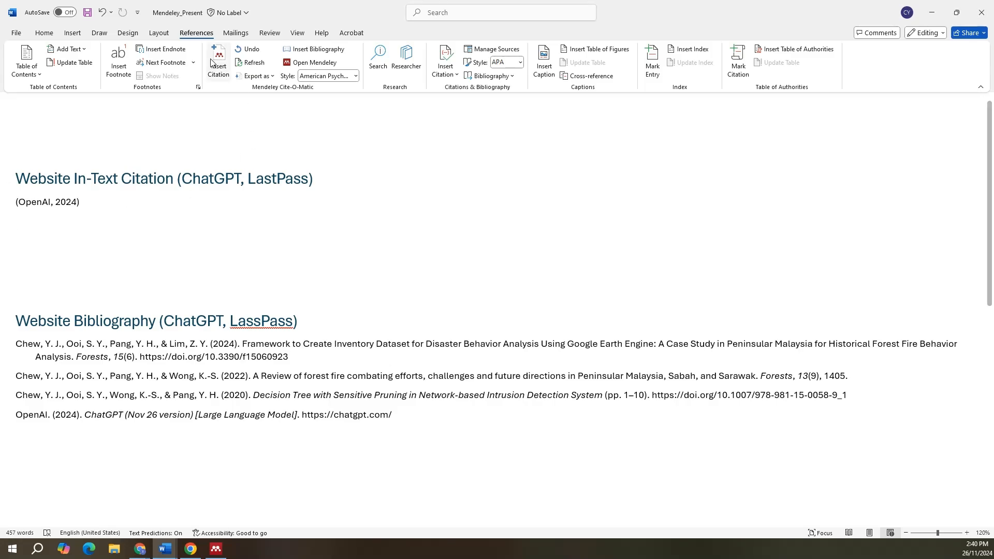
{"action": "type", "text": "last"}
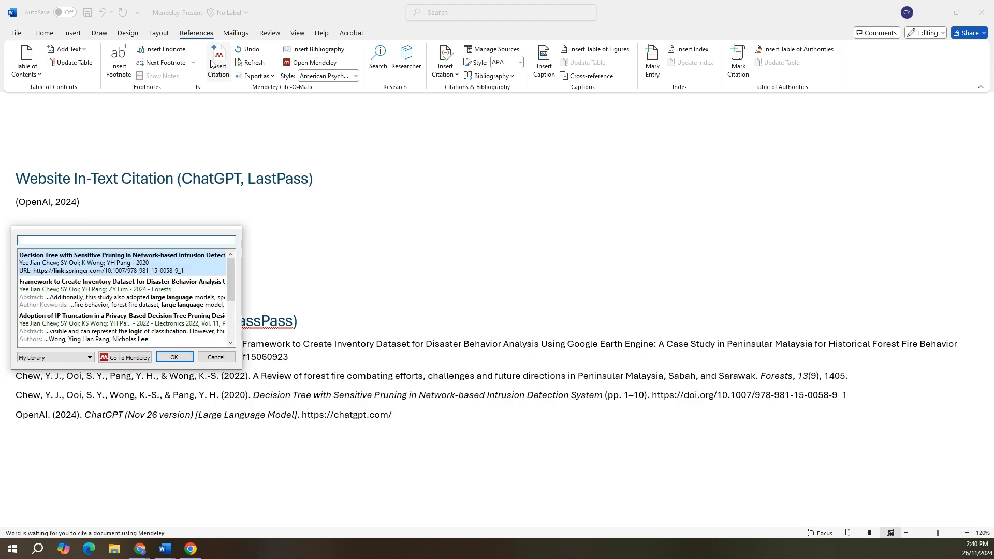
{"action": "key", "text": "Return"}
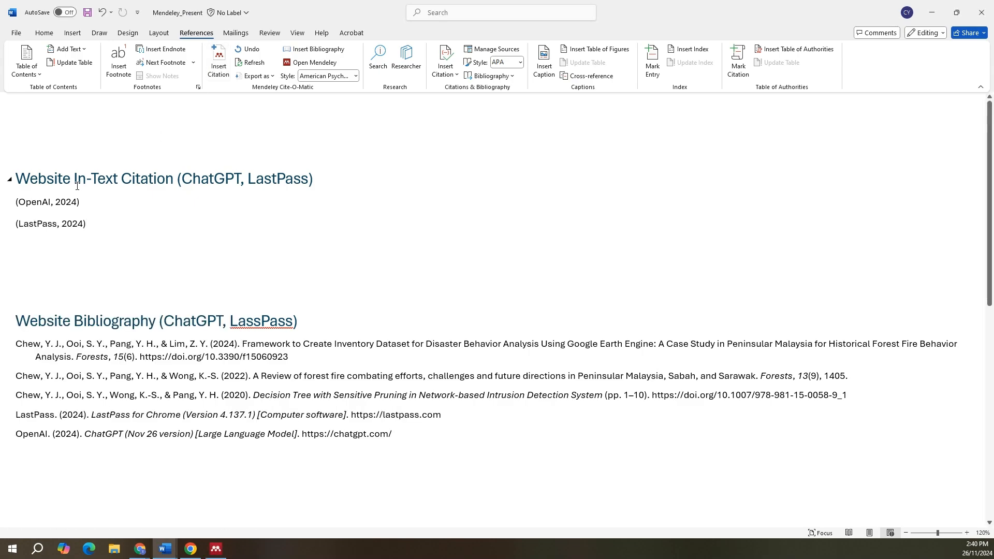
{"action": "left_click_drag", "start_coordinate": [6, 212], "coordinate": [100, 232]}
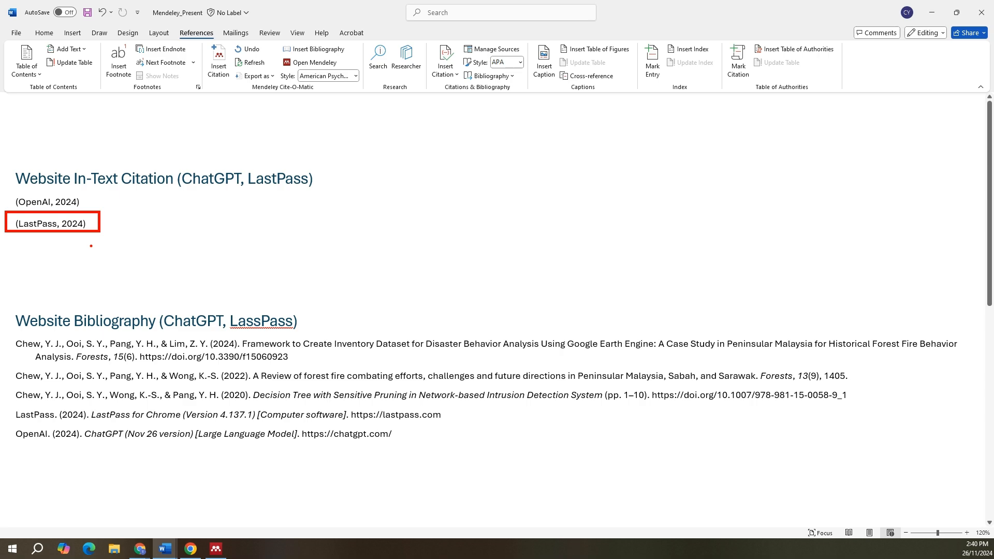
{"action": "mouse_move", "coordinate": [7, 406]}
{"action": "left_mouse_down"}
{"action": "mouse_move", "coordinate": [292, 432]}
{"action": "mouse_move", "coordinate": [458, 428]}
{"action": "left_mouse_up"}
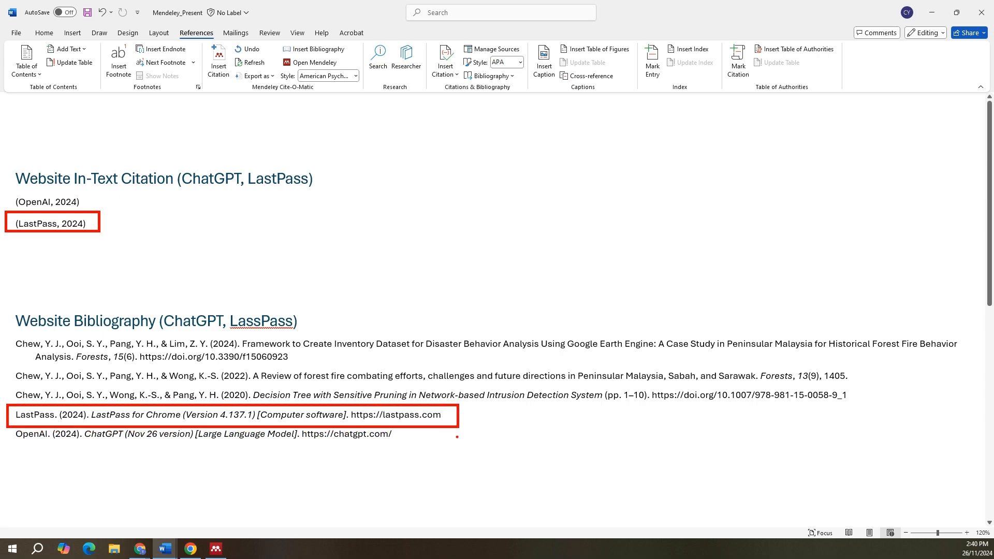
{"action": "left_click_drag", "start_coordinate": [102, 226], "coordinate": [174, 225]}
{"action": "left_click_drag", "start_coordinate": [460, 416], "coordinate": [520, 417]}
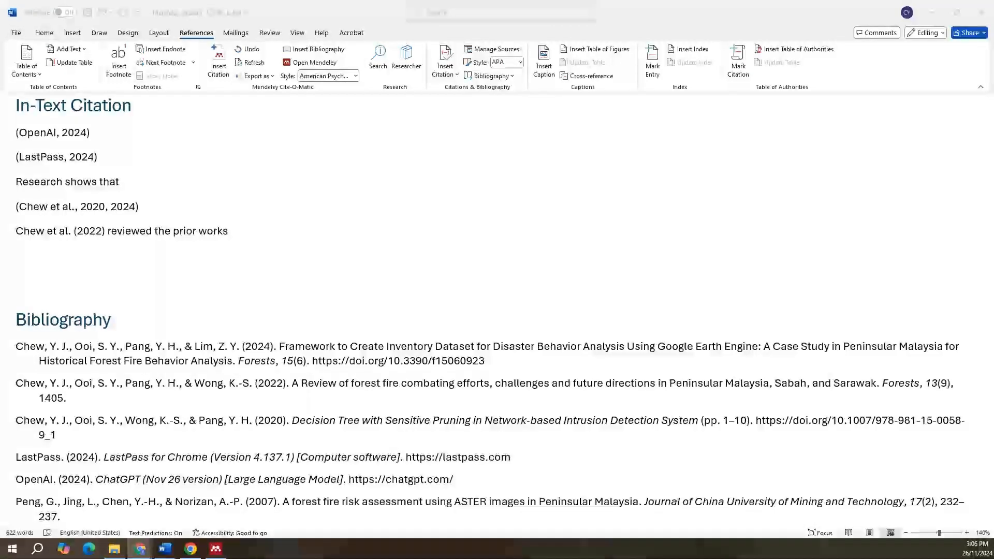
Step: Change the Mendeley citation style to IEEE and examine the in-text citations and the bibliography
{"action": "left_click", "coordinate": [41, 264]}
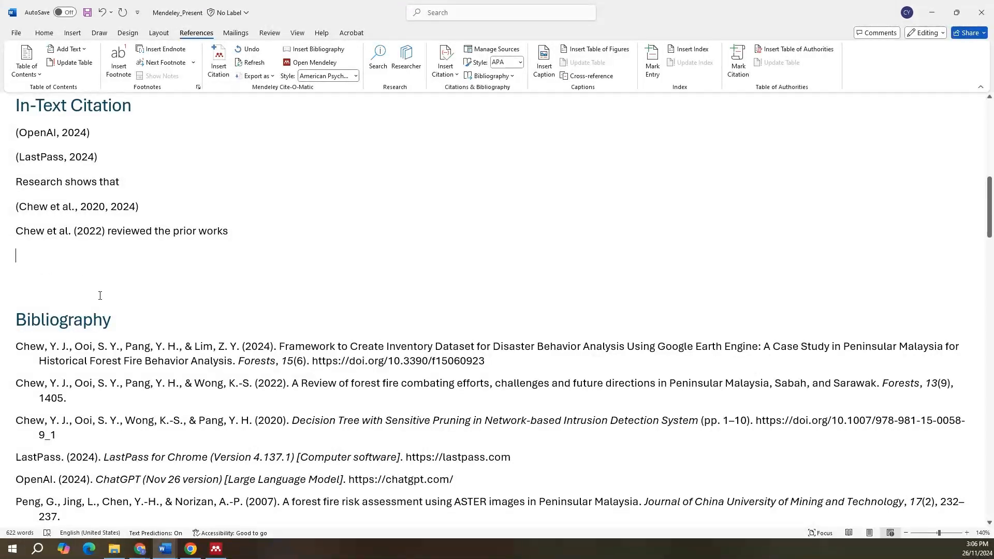
{"action": "left_click", "coordinate": [342, 76]}
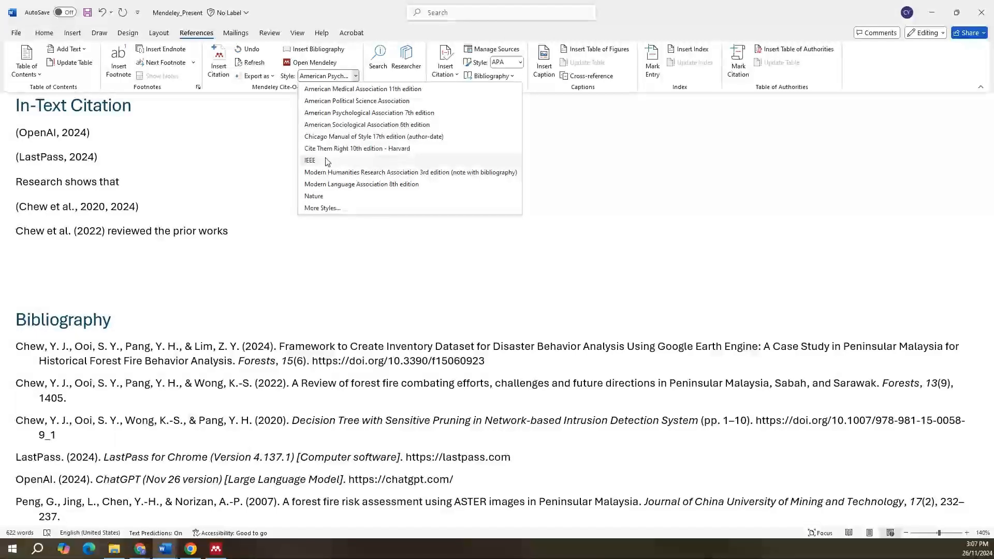
{"action": "left_click", "coordinate": [311, 161]}
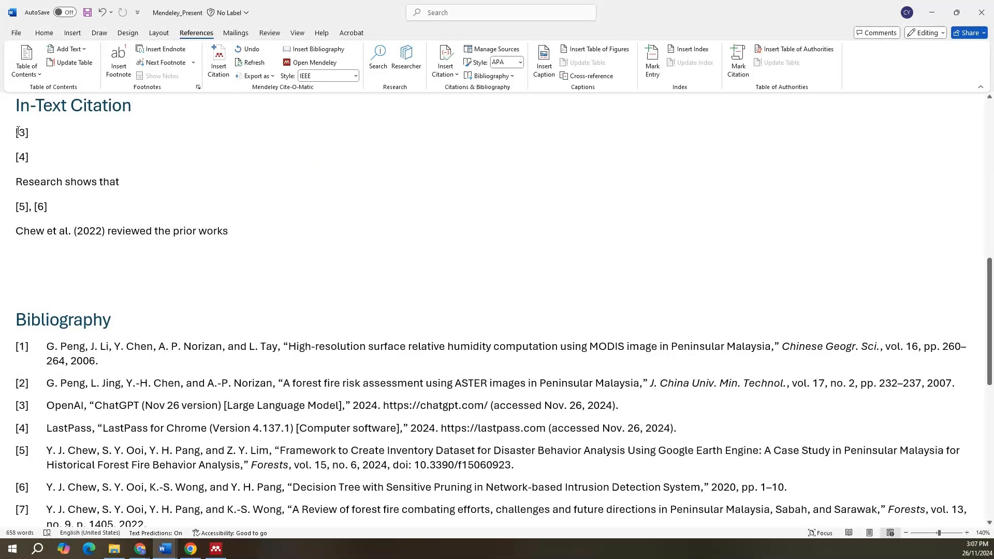
{"action": "left_click_drag", "start_coordinate": [17, 133], "coordinate": [282, 232]}
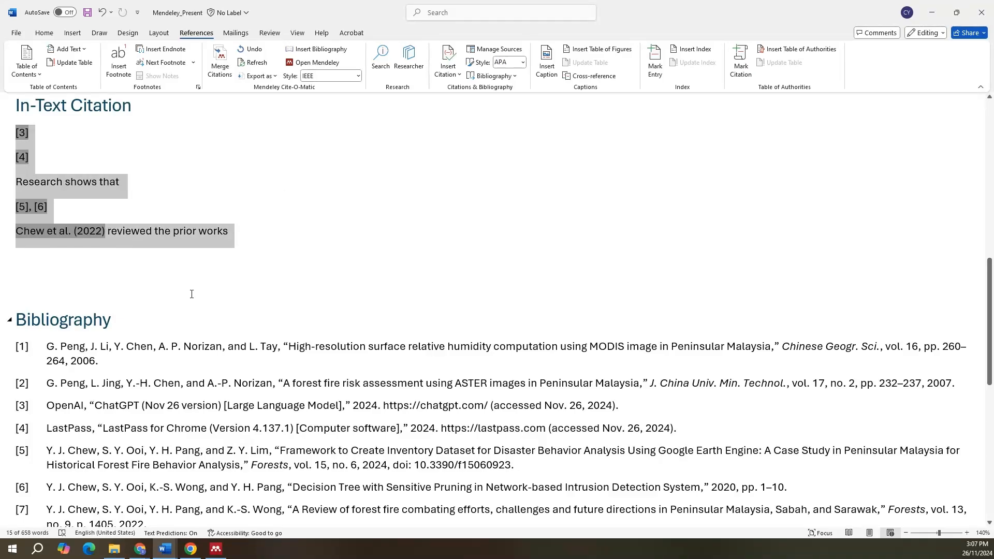
{"action": "scroll", "coordinate": [193, 291], "scroll_direction": "down", "scroll_amount": 1}
{"action": "left_click_drag", "start_coordinate": [148, 505], "coordinate": [24, 295]}
{"action": "left_click", "coordinate": [74, 197]}
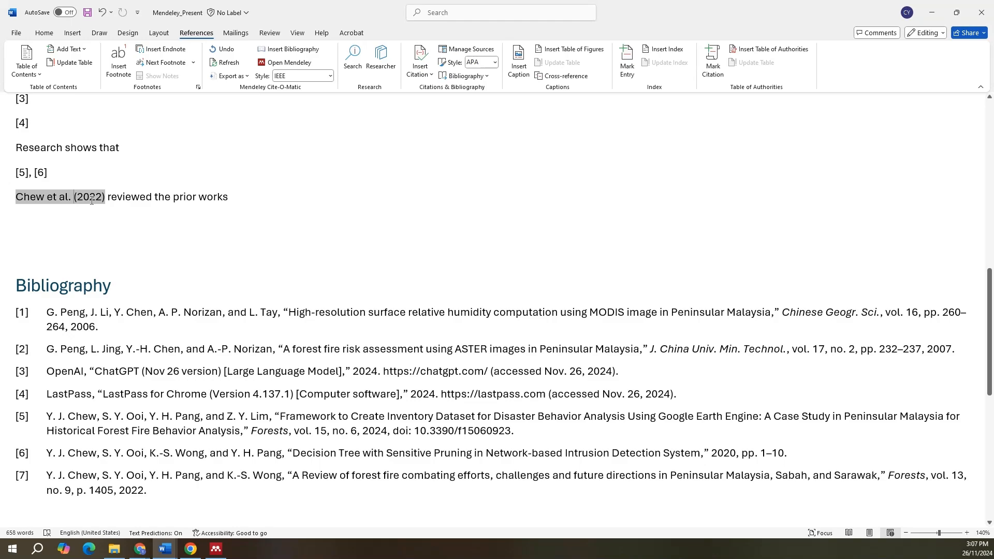
{"action": "scroll", "coordinate": [504, 303], "scroll_direction": "up", "scroll_amount": 1}
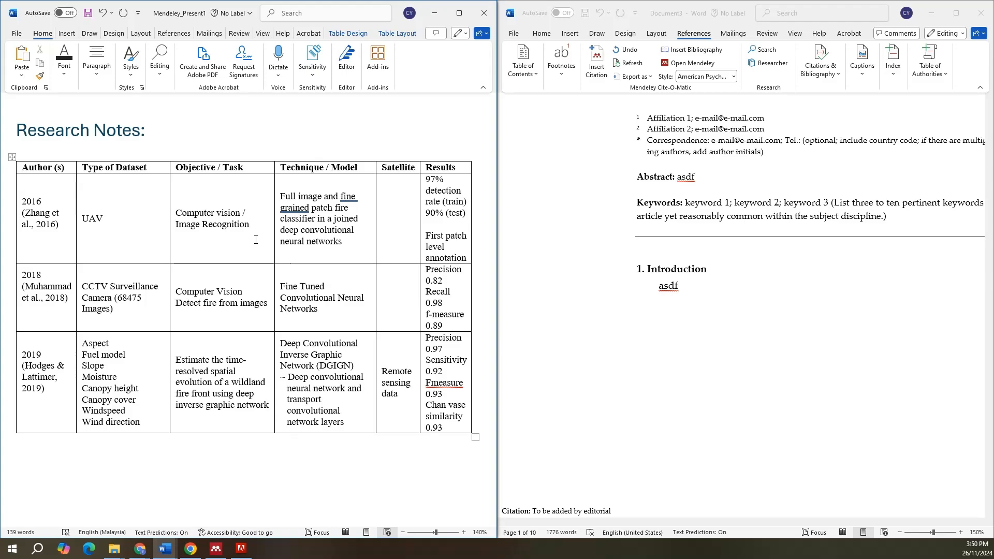
Step: Box the three in-text citations in the Author (s) column of the Research Notes table
{"action": "left_click", "coordinate": [256, 240]}
{"action": "left_click_drag", "start_coordinate": [16, 207], "coordinate": [72, 236]}
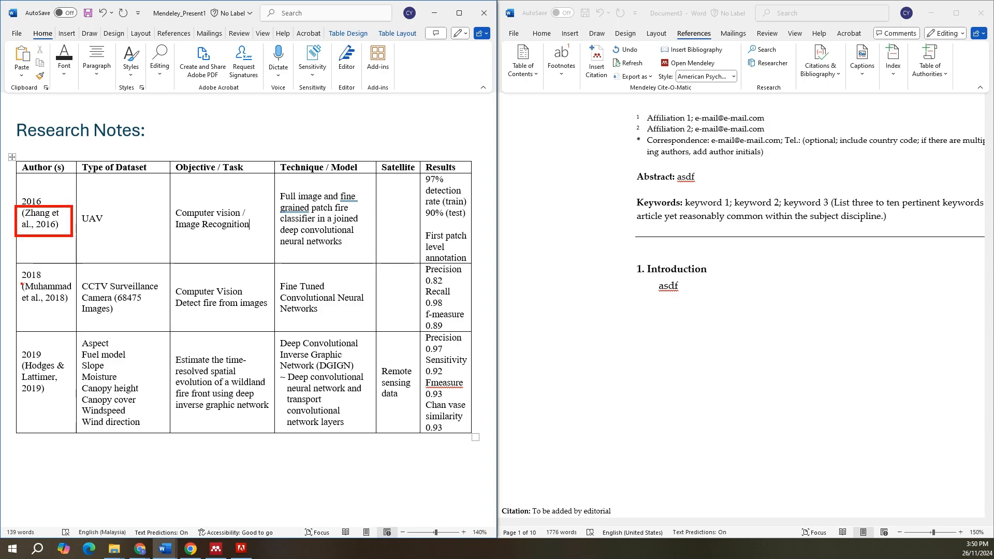
{"action": "left_click_drag", "start_coordinate": [15, 280], "coordinate": [75, 307]}
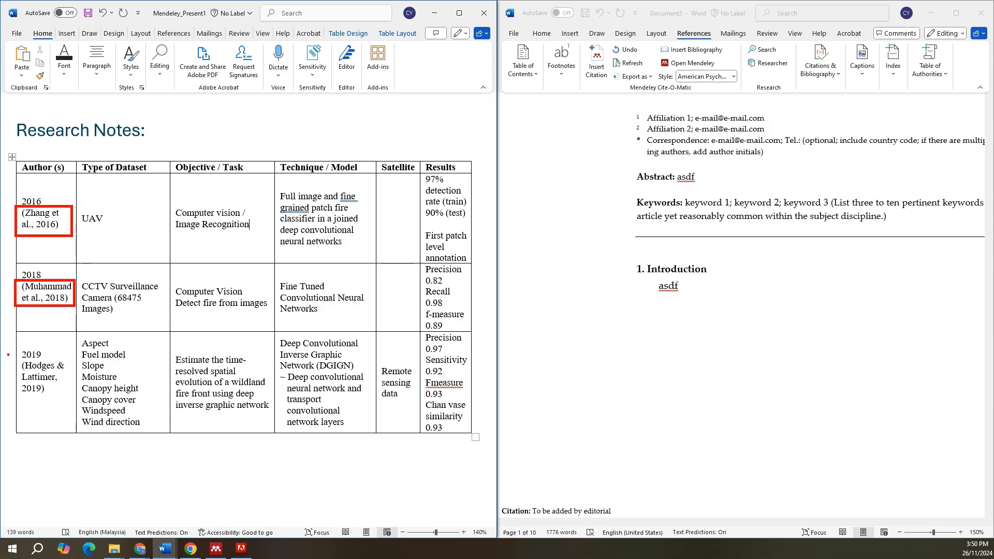
{"action": "left_click_drag", "start_coordinate": [15, 358], "coordinate": [73, 408]}
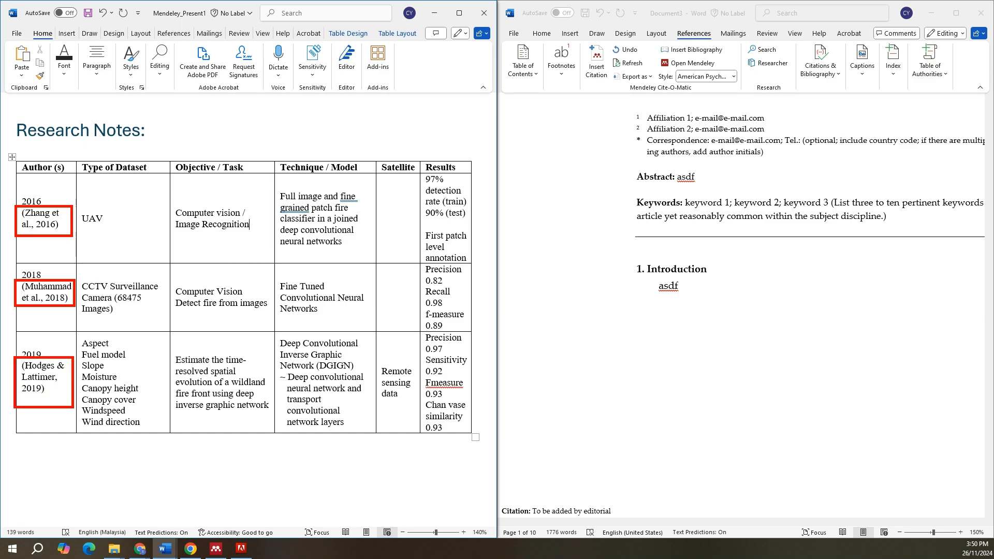
Step: Draw an arrow from the boxed 2016 citation to the Introduction, clear the annotations, and replace the Introduction's placeholder text with that citation
{"action": "left_click_drag", "start_coordinate": [71, 223], "coordinate": [632, 293]}
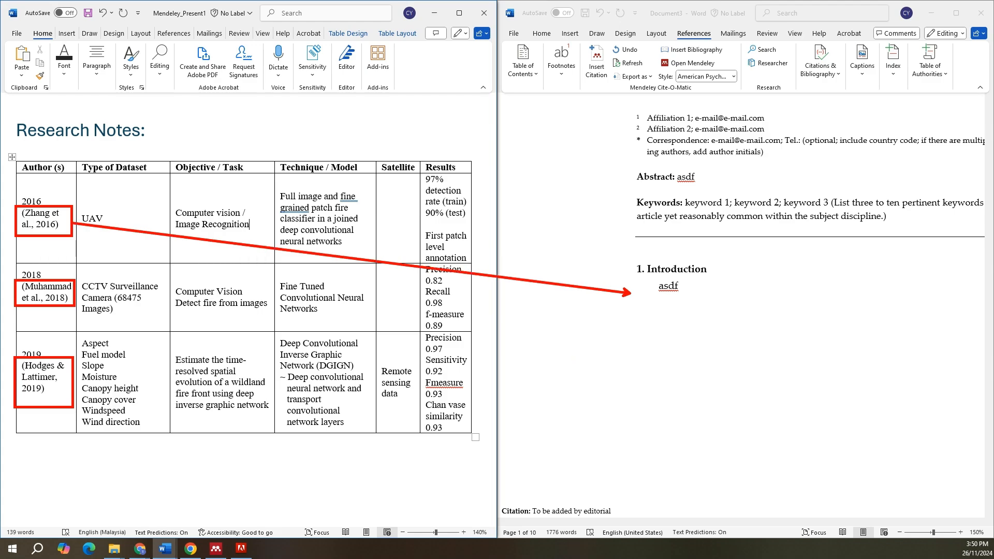
{"action": "key", "text": "Escape"}
{"action": "left_click_drag", "start_coordinate": [64, 231], "coordinate": [24, 213]}
{"action": "key", "text": "ctrl+c"}
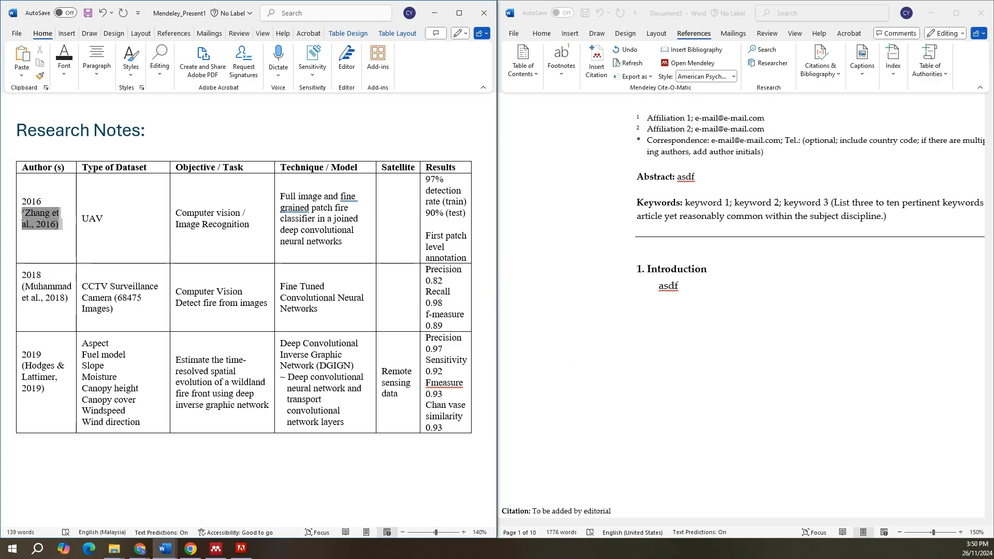
{"action": "left_click", "coordinate": [684, 284]}
{"action": "key", "text": "BackSpace"}
{"action": "key", "text": "BackSpace"}
{"action": "key", "text": "BackSpace"}
{"action": "key", "text": "BackSpace"}
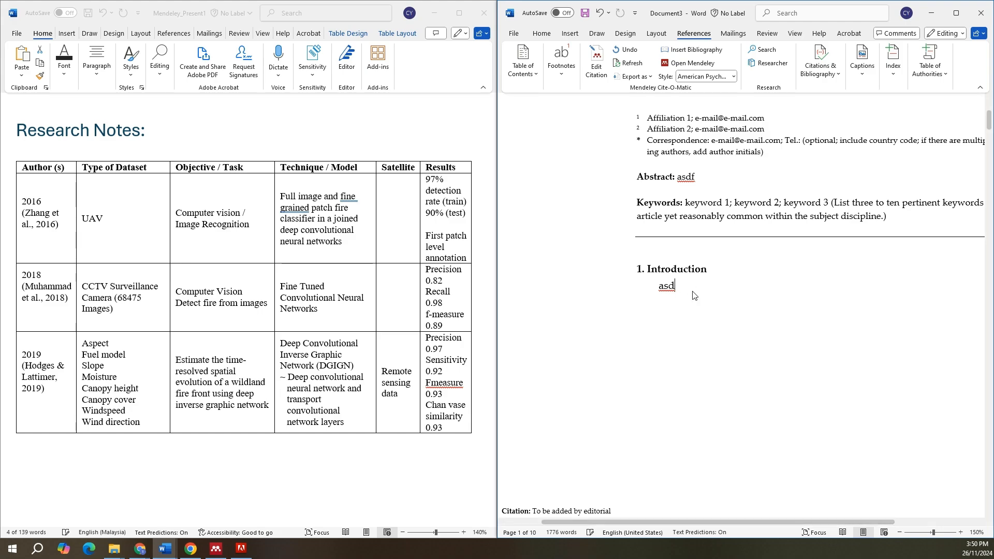
{"action": "key", "text": "ctrl+v"}
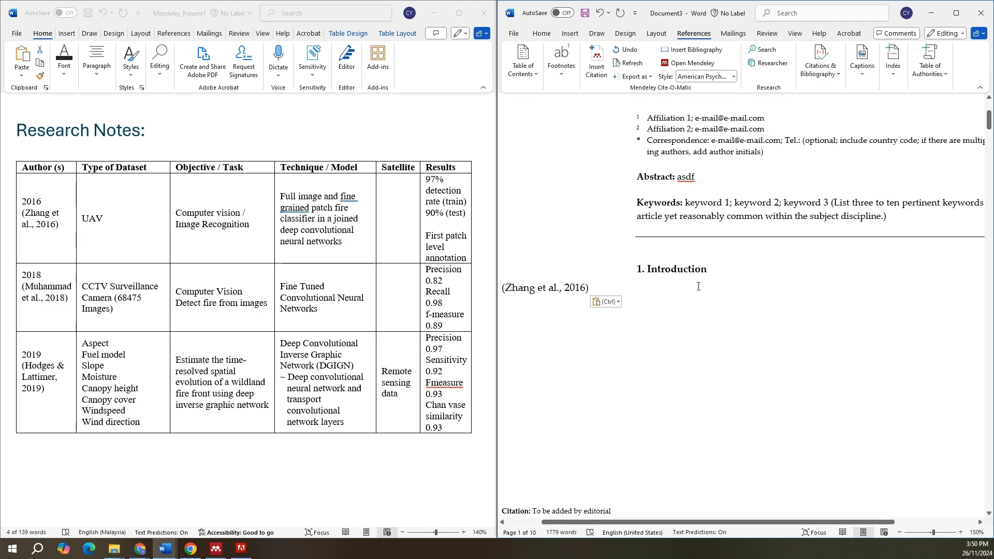
Step: Copy the 2018 citation from the Research Notes table and paste it below the 2016 citation in the Introduction
{"action": "left_click_drag", "start_coordinate": [69, 299], "coordinate": [23, 287]}
{"action": "key", "text": "ctrl+c"}
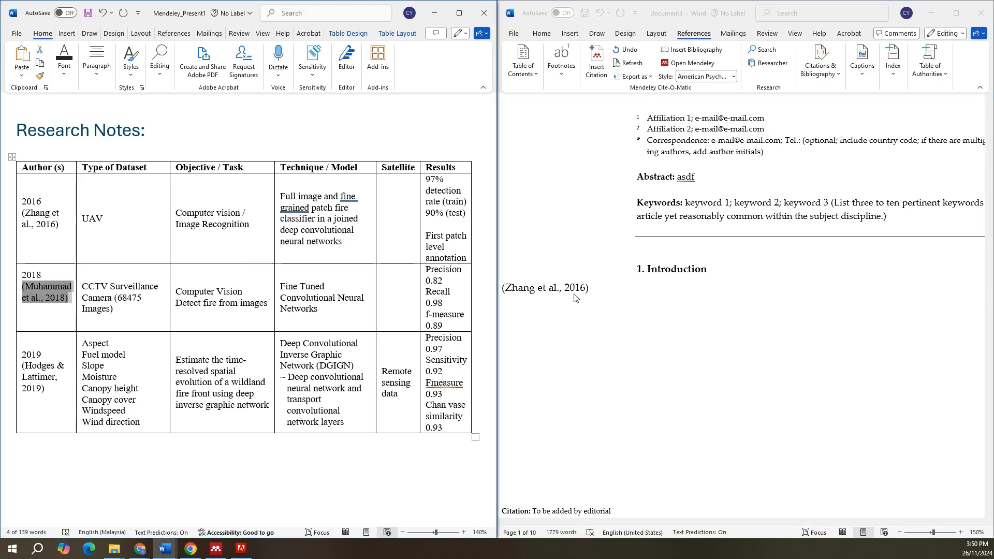
{"action": "left_click", "coordinate": [597, 287]}
{"action": "key", "text": "ctrl+v"}
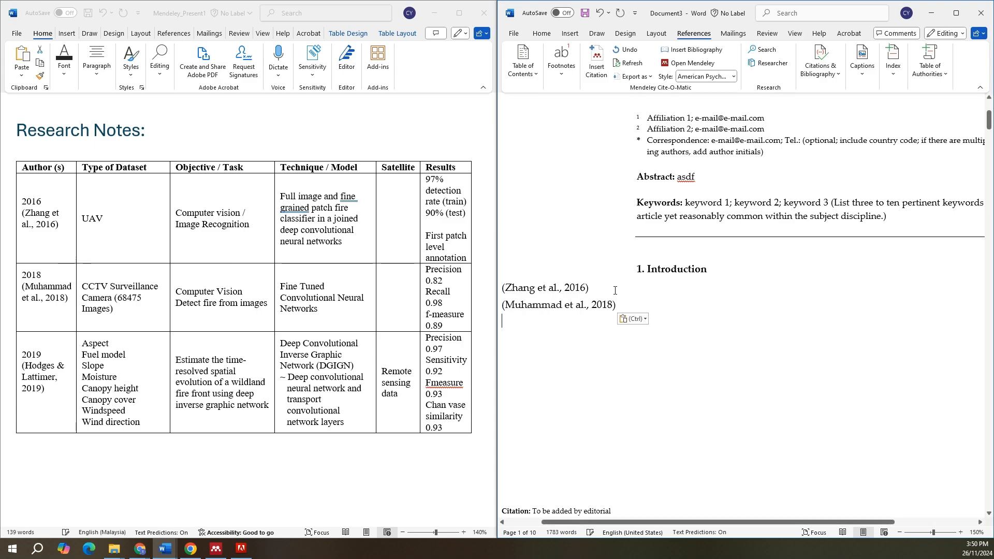
Step: Insert the Mendeley bibliography below the two pasted citations and inspect both citation fields
{"action": "key", "text": "Return"}
{"action": "left_click", "coordinate": [697, 50]}
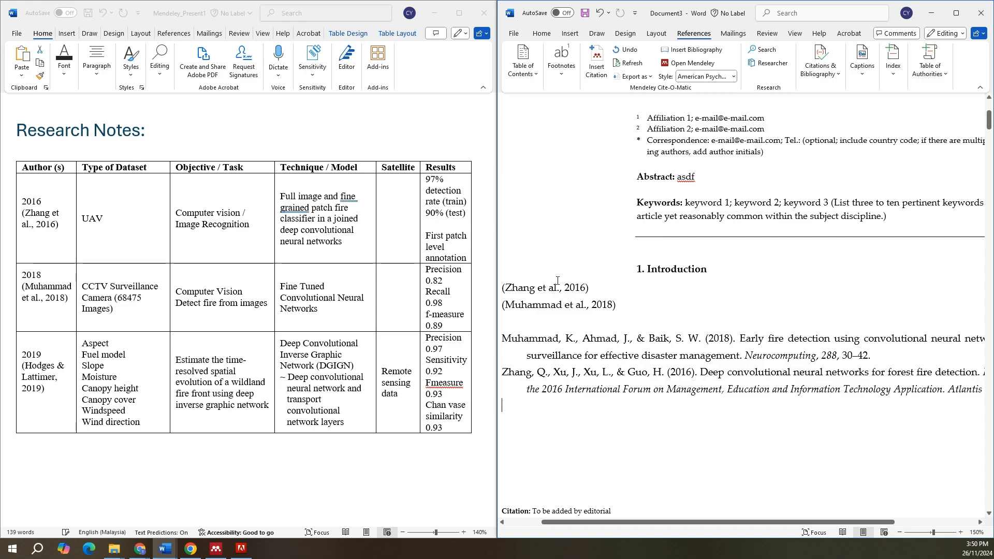
{"action": "left_click", "coordinate": [571, 305]}
{"action": "left_click", "coordinate": [565, 290]}
{"action": "left_click", "coordinate": [565, 305]}
{"action": "left_click", "coordinate": [566, 290]}
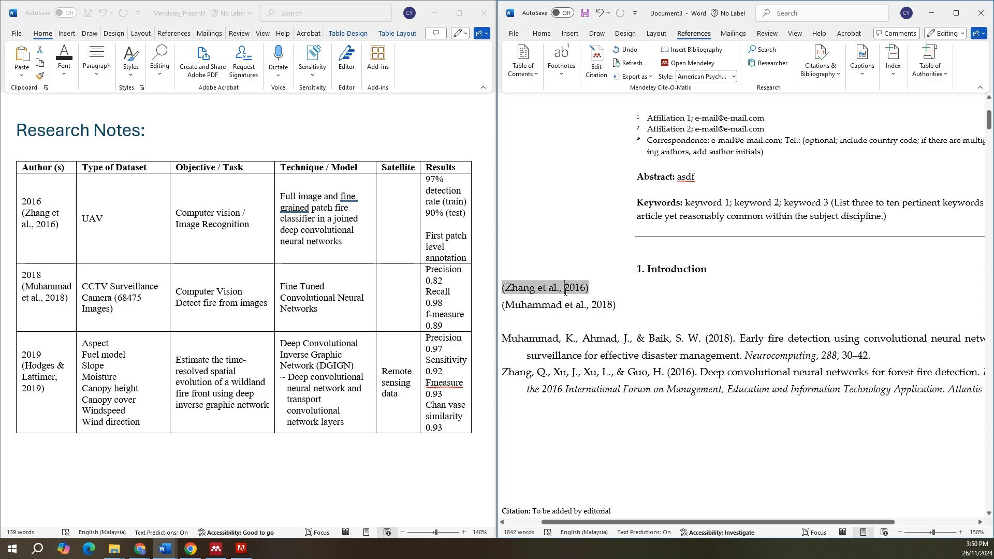
{"action": "left_click", "coordinate": [566, 305]}
{"action": "left_click", "coordinate": [571, 344]}
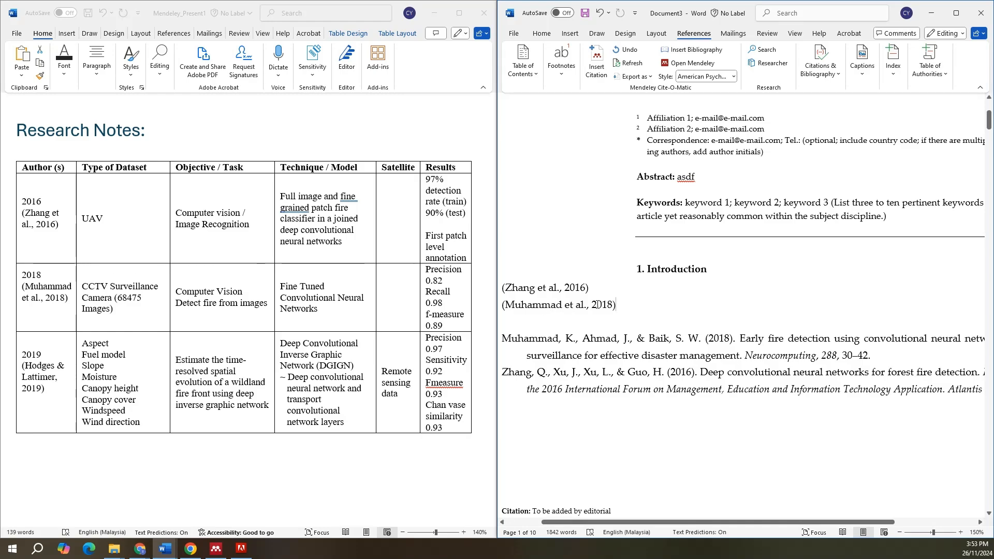
Step: Search Mendeley's additional citation styles for "multidi" and install the Multidisciplinary Digital Publishing Institute style
{"action": "left_click", "coordinate": [705, 78]}
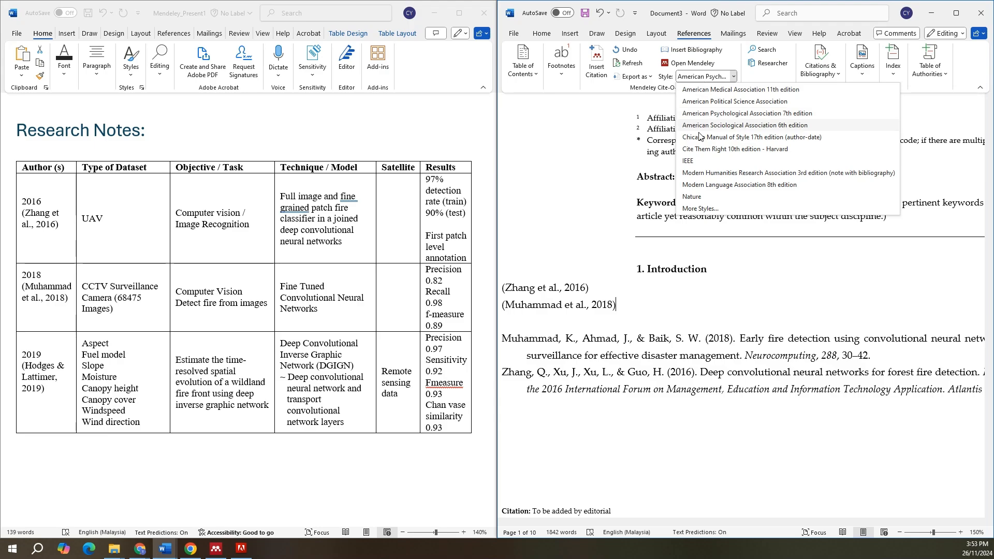
{"action": "left_click", "coordinate": [703, 210]}
{"action": "left_click", "coordinate": [397, 167]}
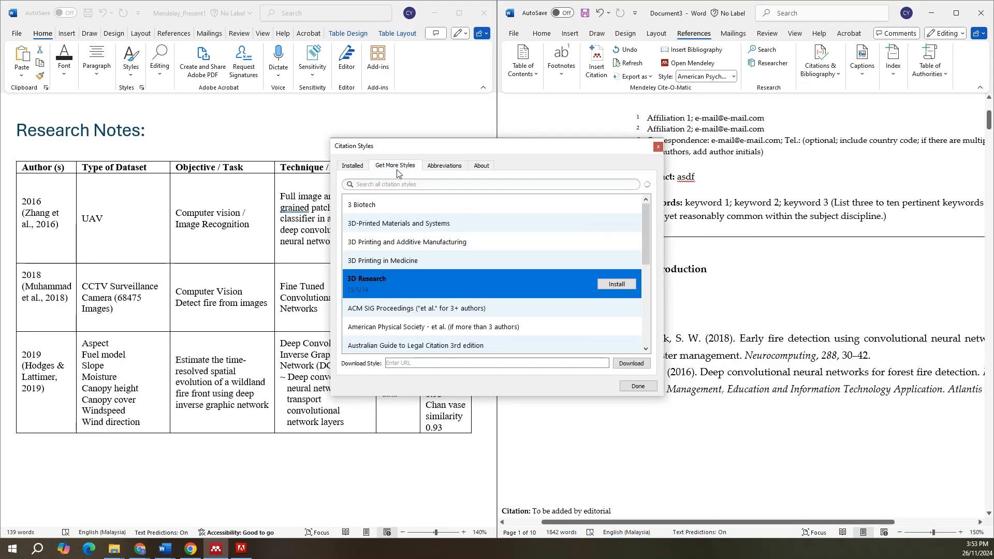
{"action": "left_click", "coordinate": [397, 189]}
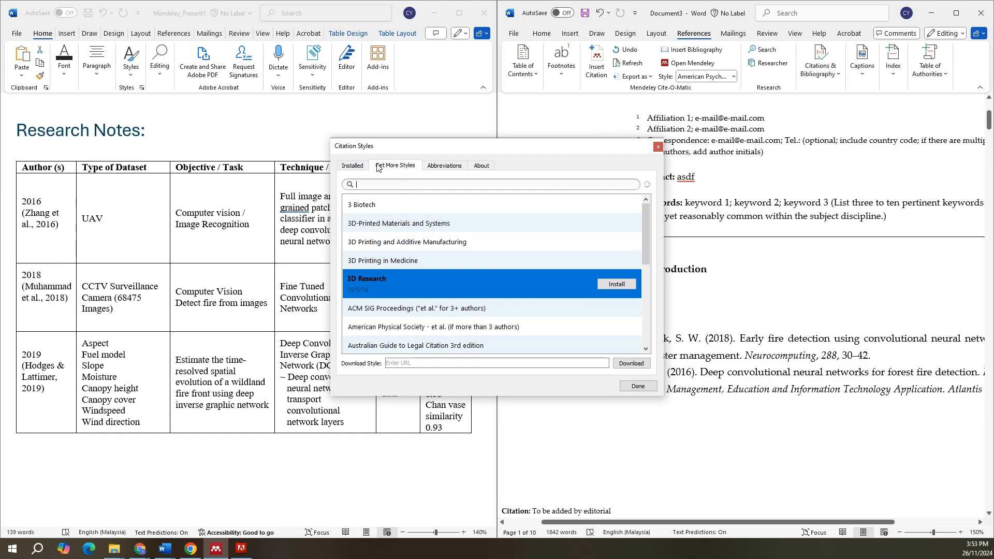
{"action": "left_click", "coordinate": [354, 166]}
{"action": "left_click", "coordinate": [395, 166]}
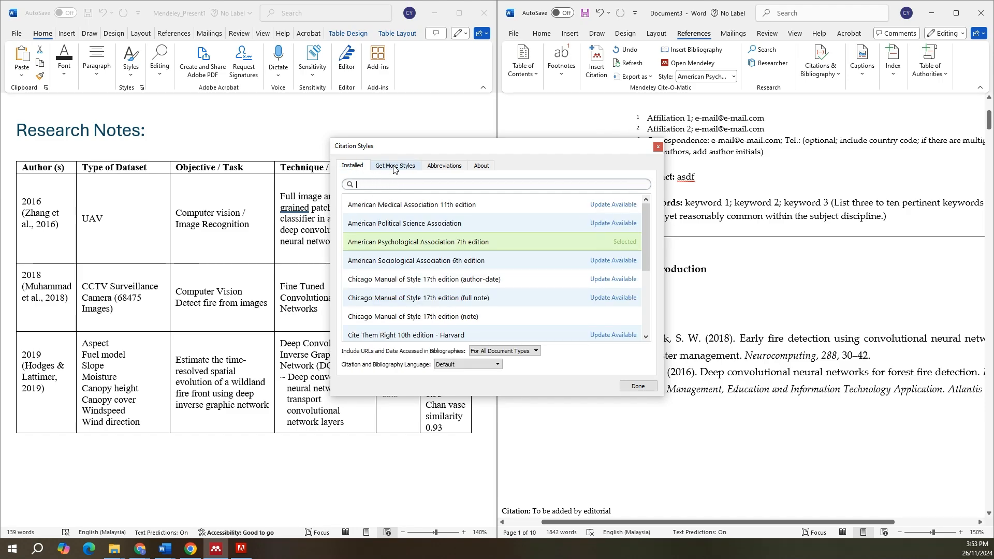
{"action": "left_click", "coordinate": [384, 184]}
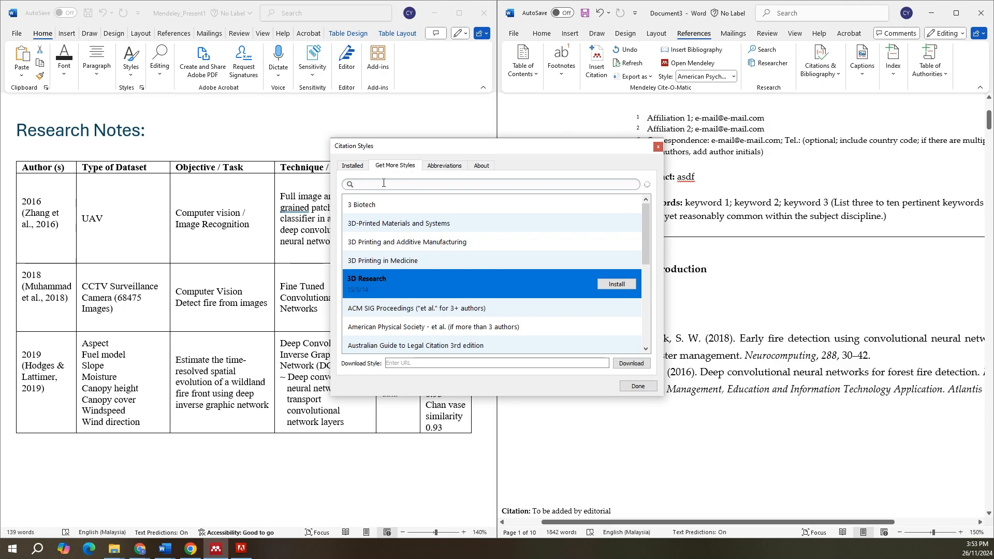
{"action": "type", "text": "multidi"}
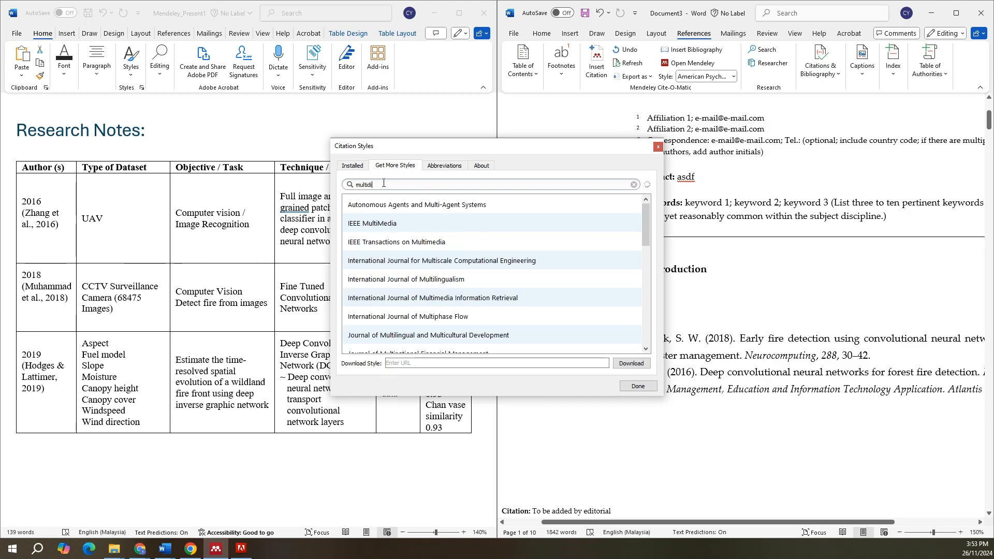
{"action": "left_click", "coordinate": [433, 230]}
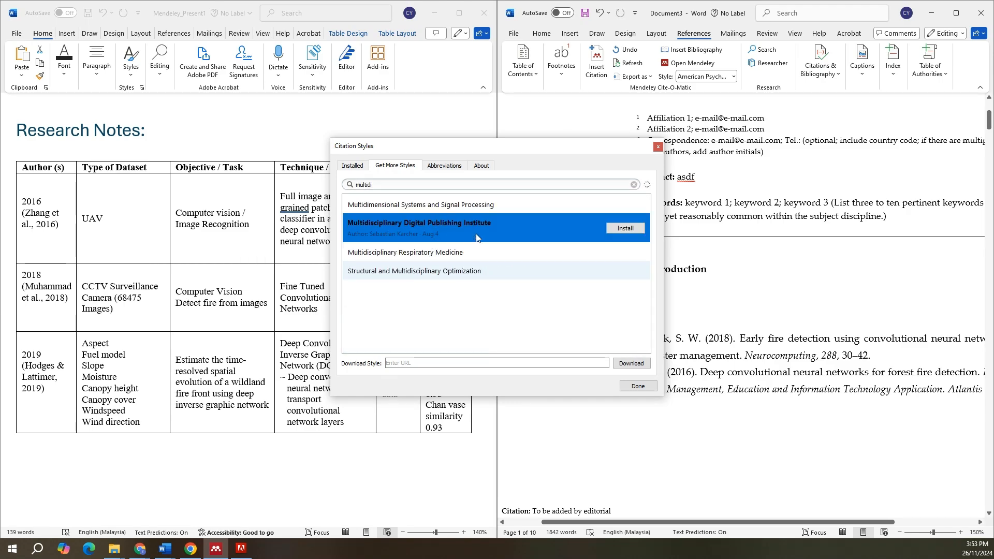
{"action": "left_click", "coordinate": [629, 229]}
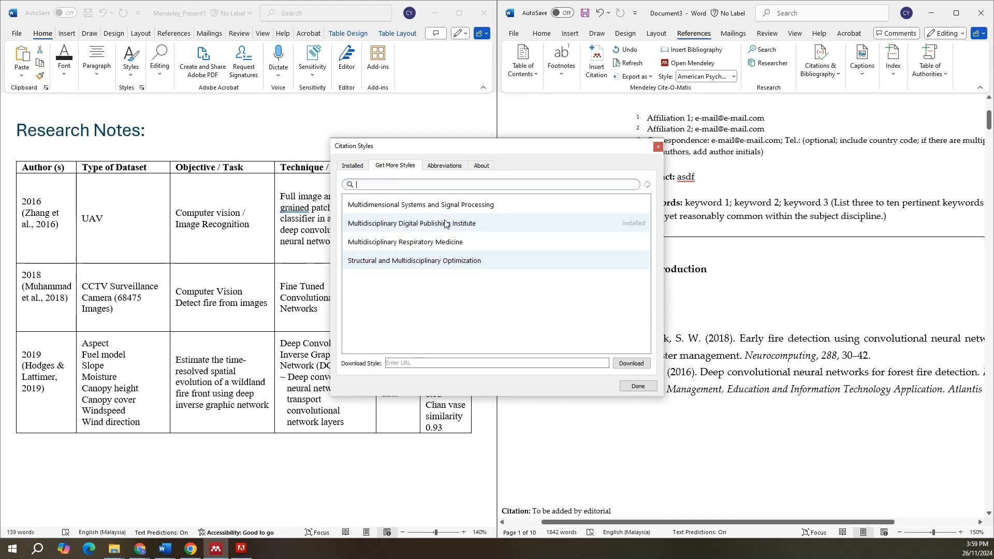
Step: Find the Multidisciplinary Digital Publishing Institute style among the installed styles with "mu" and apply it to the document
{"action": "left_click", "coordinate": [621, 231]}
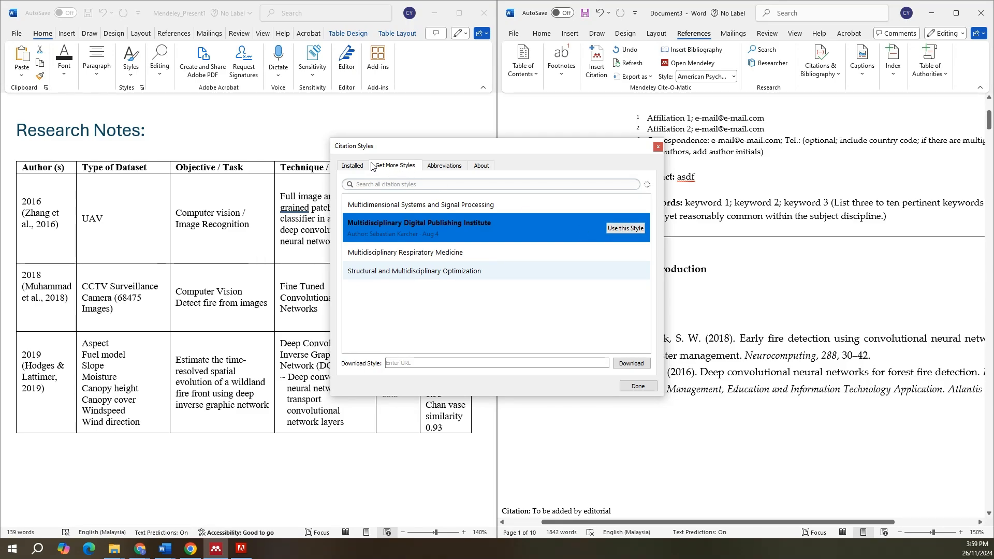
{"action": "left_click", "coordinate": [353, 166]}
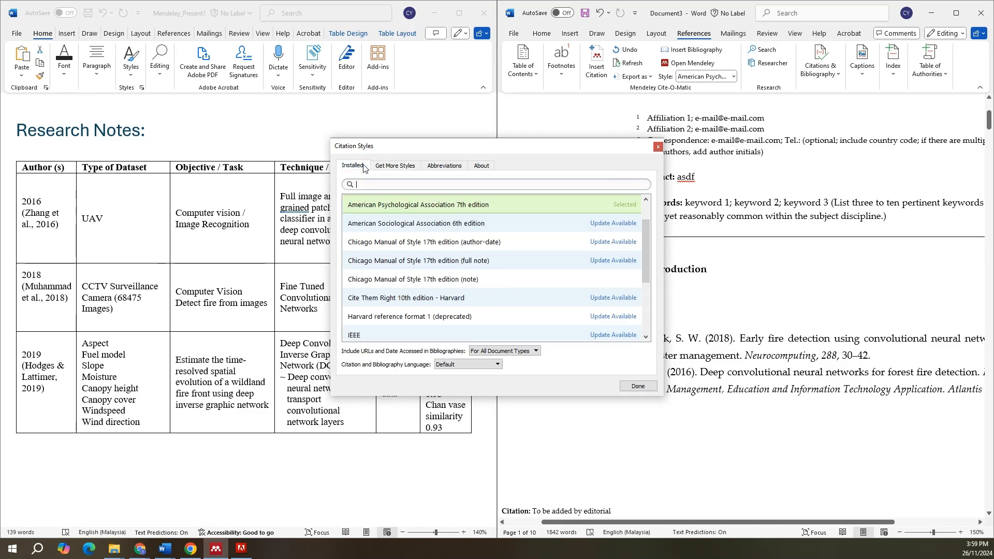
{"action": "left_click", "coordinate": [401, 184]}
{"action": "type", "text": "mu"}
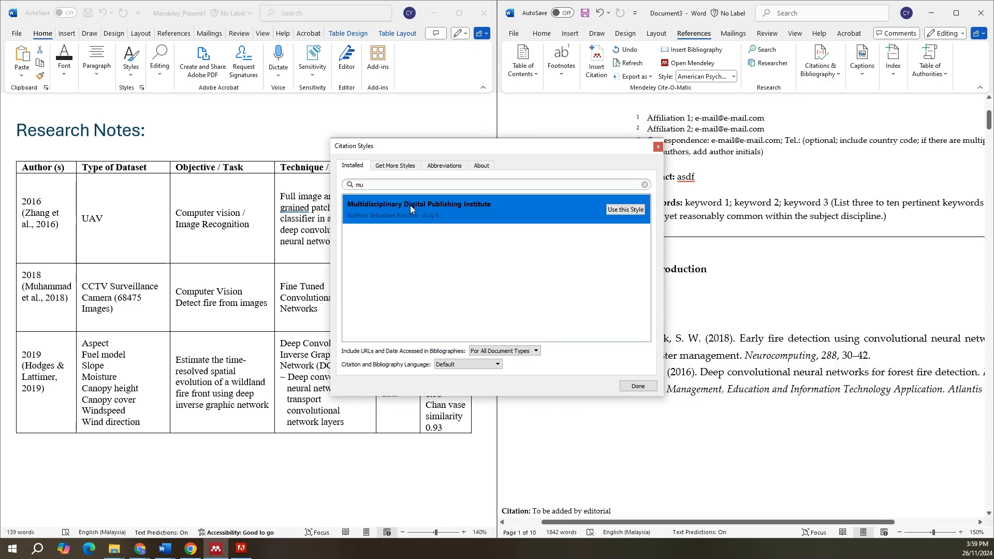
{"action": "left_click", "coordinate": [623, 210]}
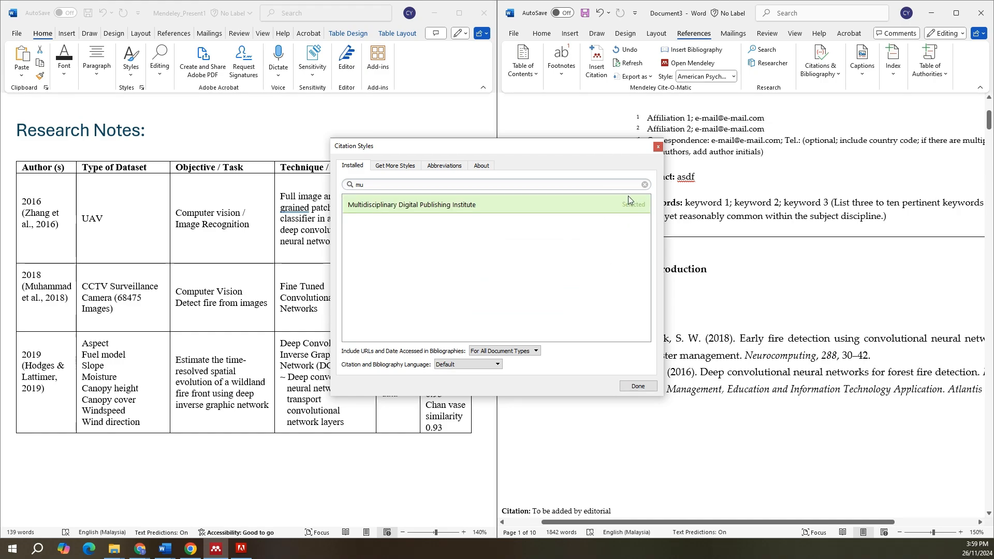
{"action": "left_click", "coordinate": [647, 387]}
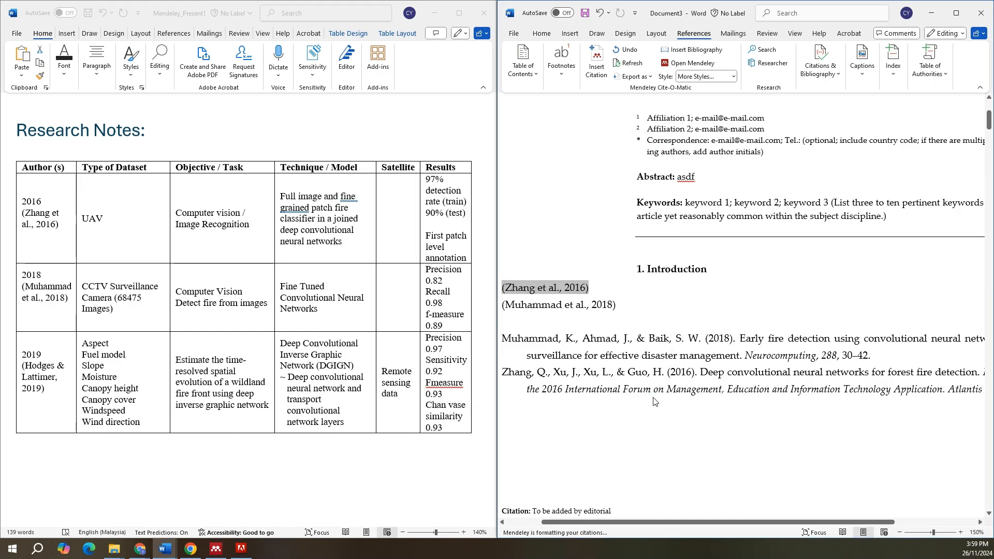
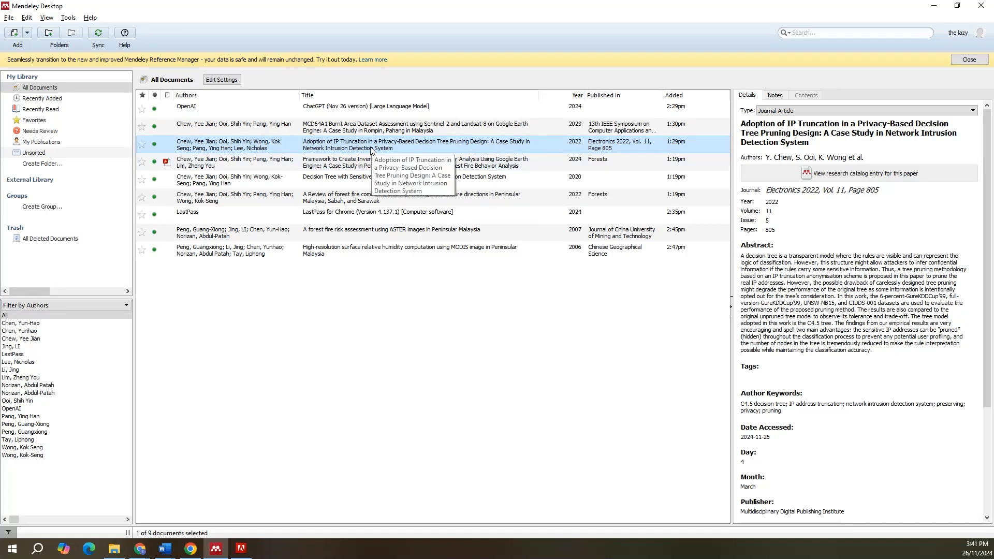
Step: Attach the file electronics-11-00805 from Downloads to the 2022 paper "Adoption of IP Truncation in a Privacy-Based Decision Tree Pruning Design"
{"action": "scroll", "coordinate": [880, 336], "scroll_direction": "down", "scroll_amount": 5}
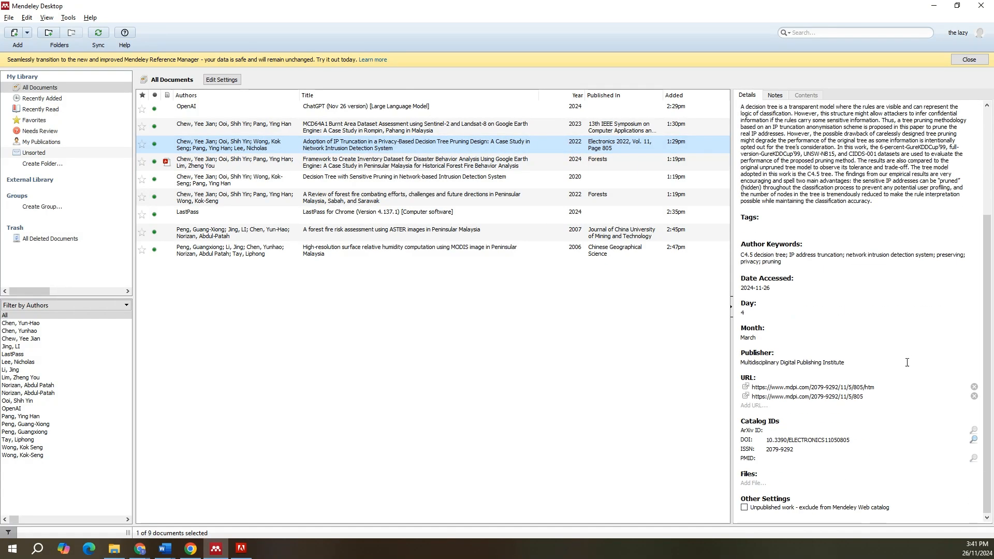
{"action": "left_click", "coordinate": [753, 485]}
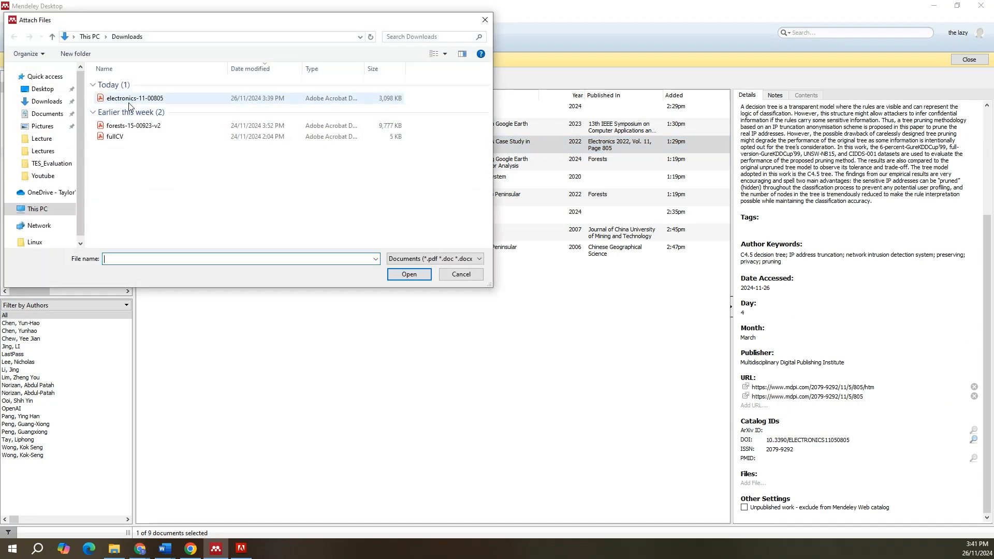
{"action": "left_click", "coordinate": [129, 100]}
{"action": "double_click", "coordinate": [130, 100]}
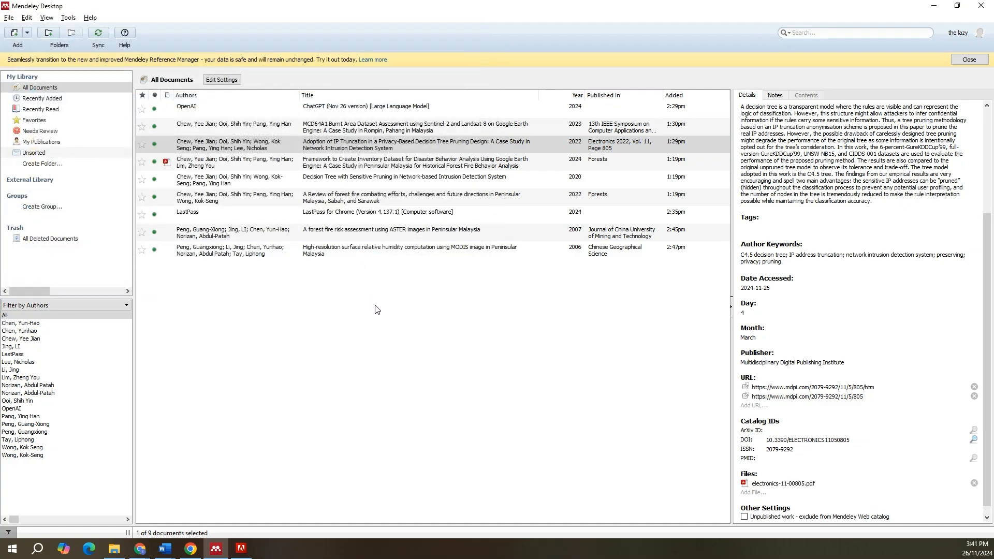
Step: Open the paper's attached PDF and highlight three abstract passages: the opening sentences, the dataset sentence, and the lines on pruned sensitive IP addresses
{"action": "double_click", "coordinate": [368, 146]}
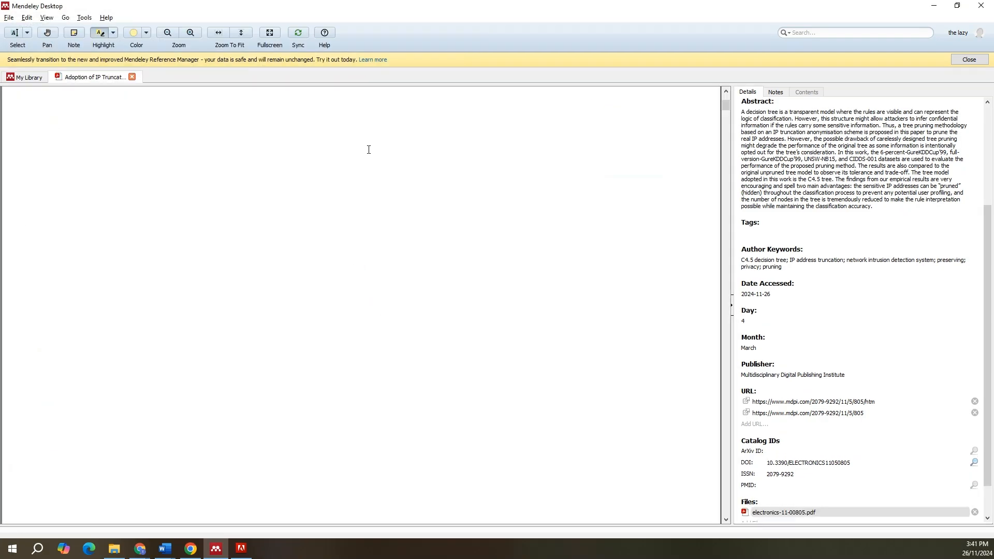
{"action": "scroll", "coordinate": [257, 264], "scroll_direction": "up", "scroll_amount": 3}
{"action": "scroll", "coordinate": [257, 264], "scroll_direction": "down", "scroll_amount": 3}
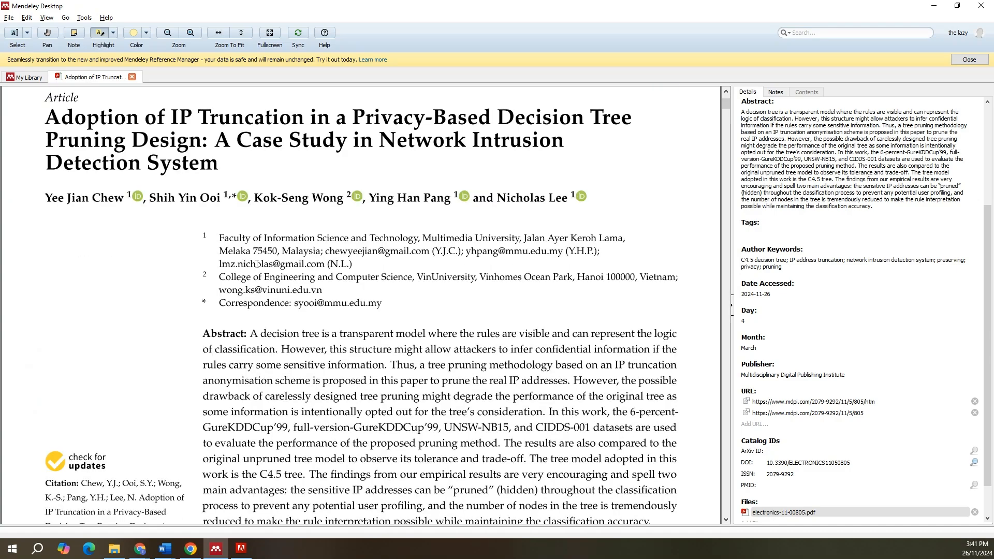
{"action": "left_click_drag", "start_coordinate": [250, 271], "coordinate": [289, 307]}
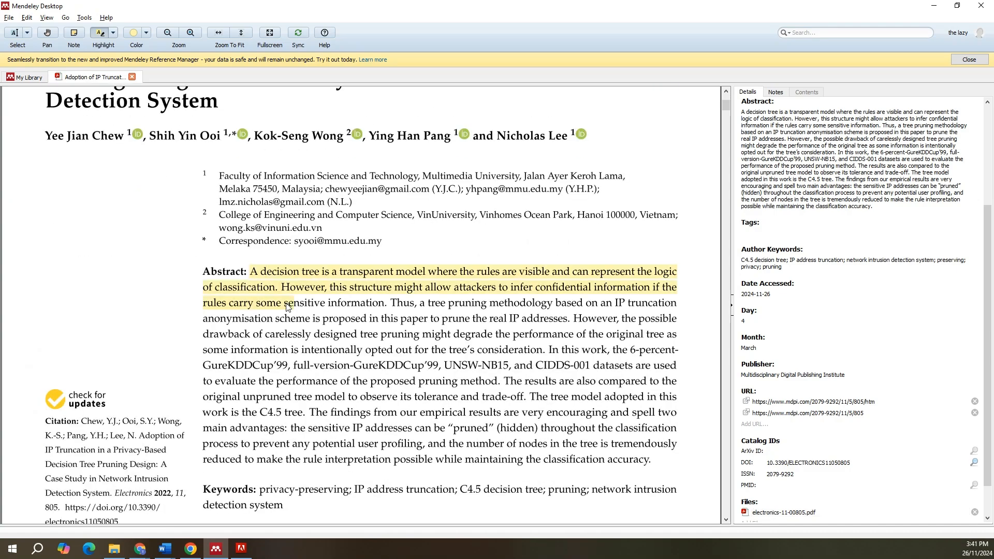
{"action": "left_click", "coordinate": [101, 34]}
{"action": "left_click_drag", "start_coordinate": [270, 350], "coordinate": [333, 393]}
{"action": "left_click_drag", "start_coordinate": [264, 428], "coordinate": [346, 460]}
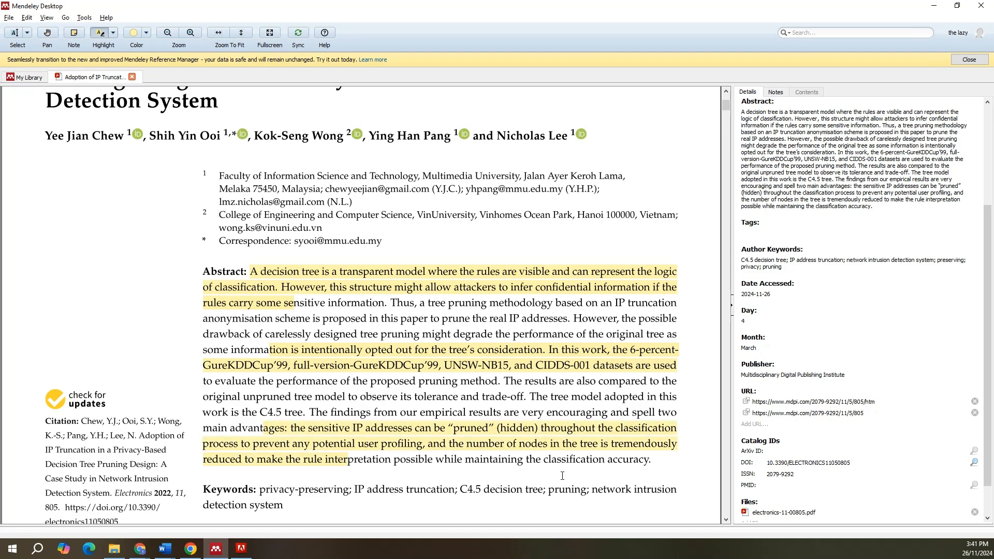
Step: Add a note at the end of the abstract with the text "thbis is a note"
{"action": "right_click", "coordinate": [636, 465]}
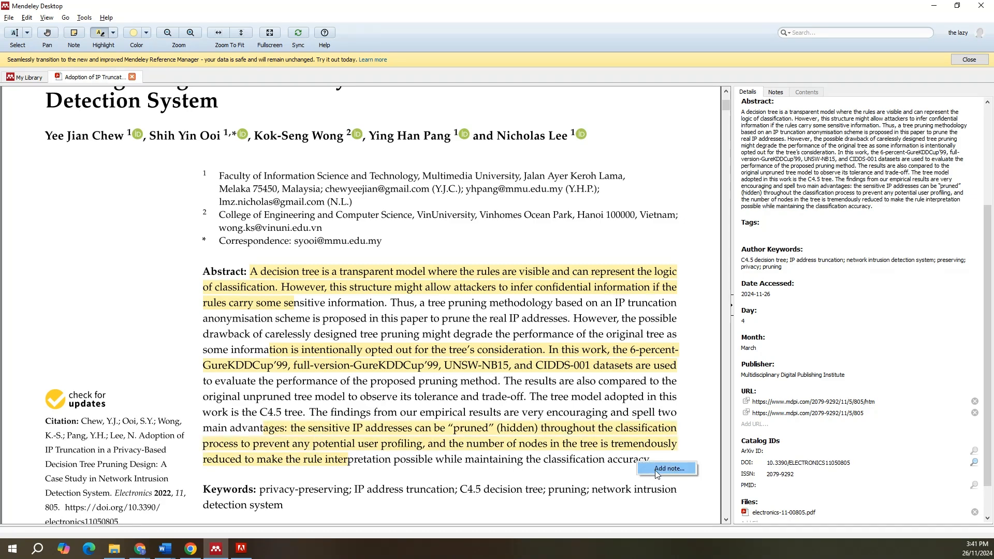
{"action": "left_click", "coordinate": [669, 468]}
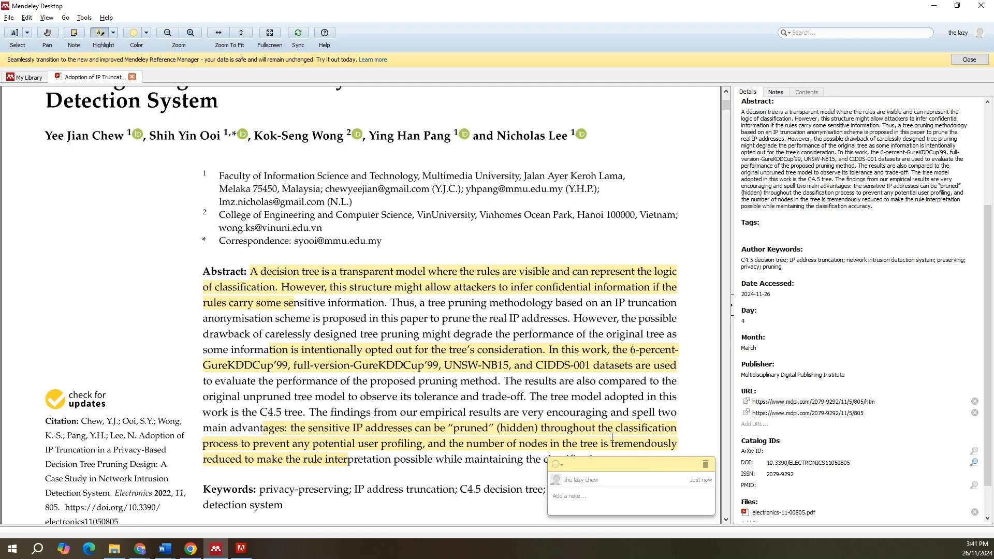
{"action": "type", "text": "thbis is a note"}
{"action": "left_click", "coordinate": [658, 377]}
Step: Close the PDF, reopen it from the library to review its highlights, and display the paper's notes and private annotations
{"action": "scroll", "coordinate": [650, 393], "scroll_direction": "down", "scroll_amount": 5}
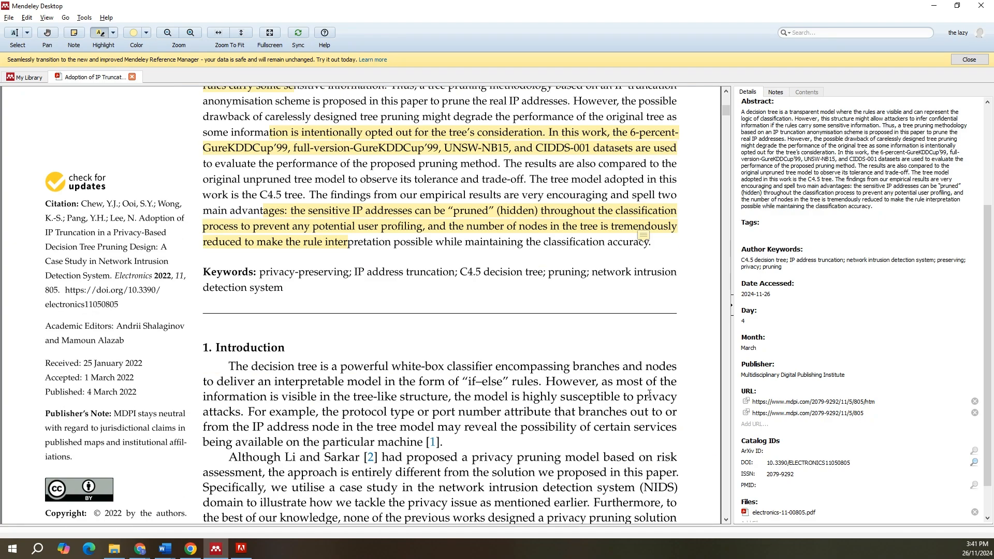
{"action": "scroll", "coordinate": [650, 394], "scroll_direction": "up", "scroll_amount": 5}
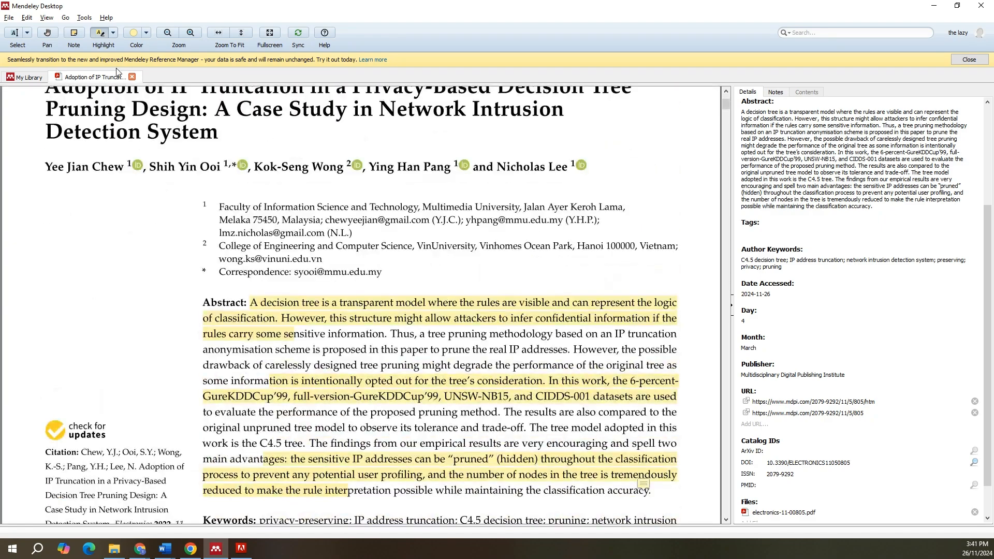
{"action": "left_click", "coordinate": [132, 77]}
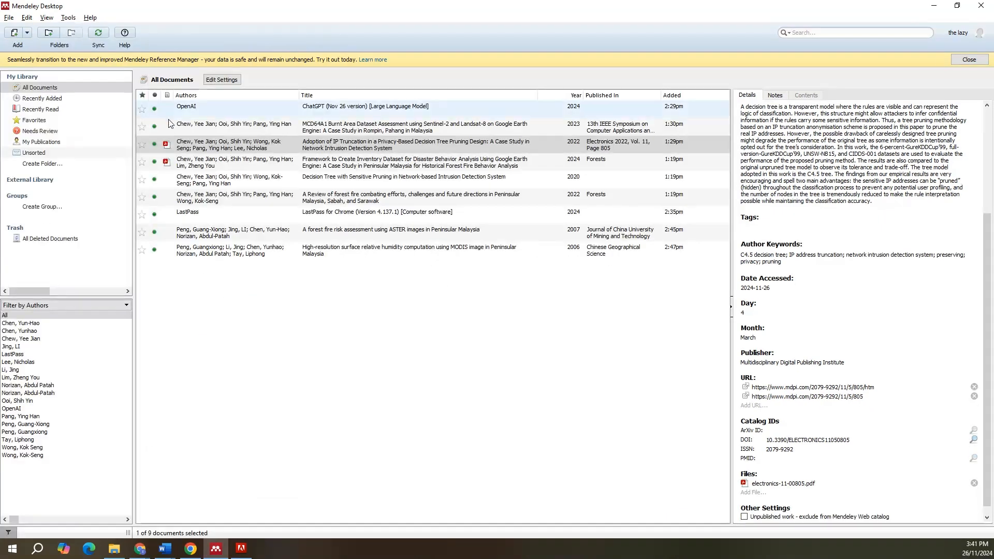
{"action": "double_click", "coordinate": [294, 150]}
{"action": "scroll", "coordinate": [407, 389], "scroll_direction": "down", "scroll_amount": 2}
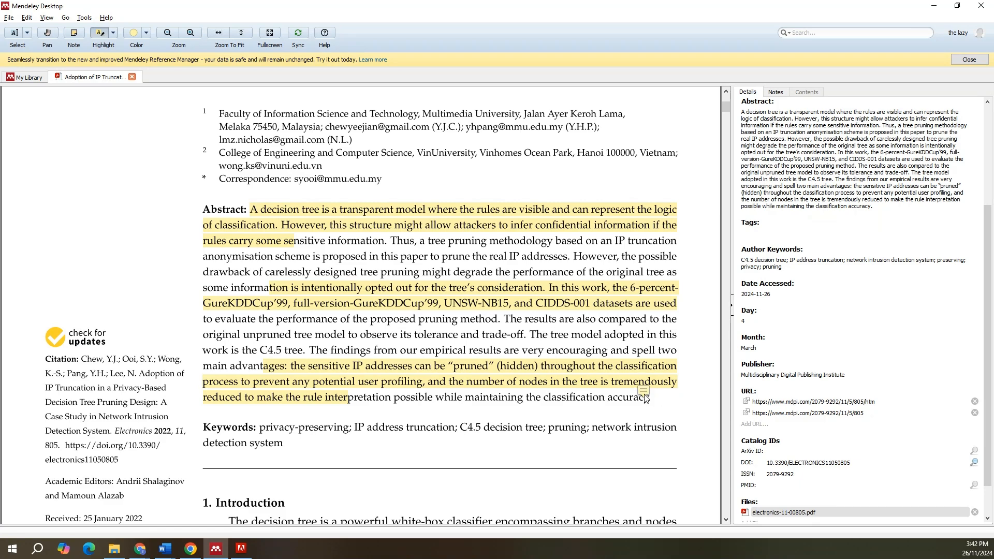
{"action": "left_click", "coordinate": [775, 93]}
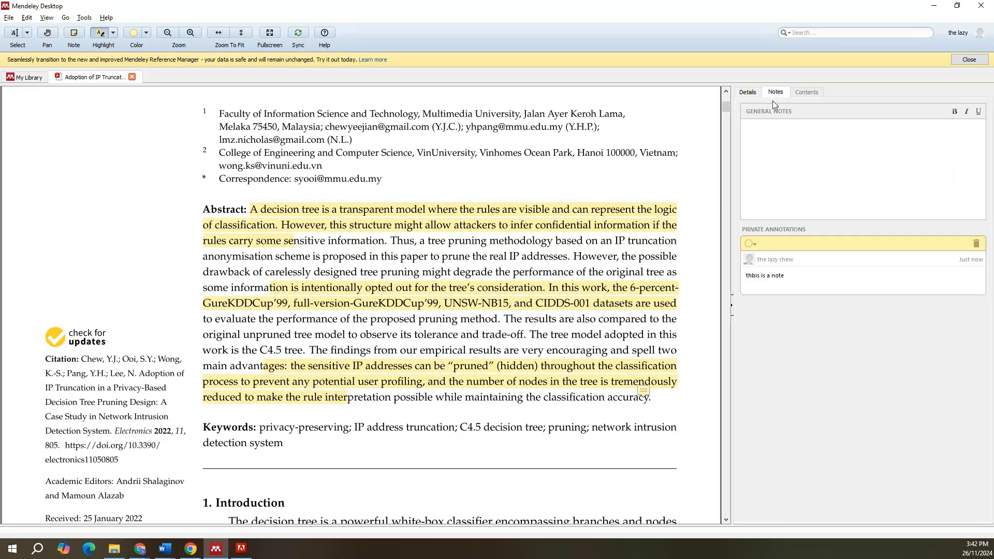